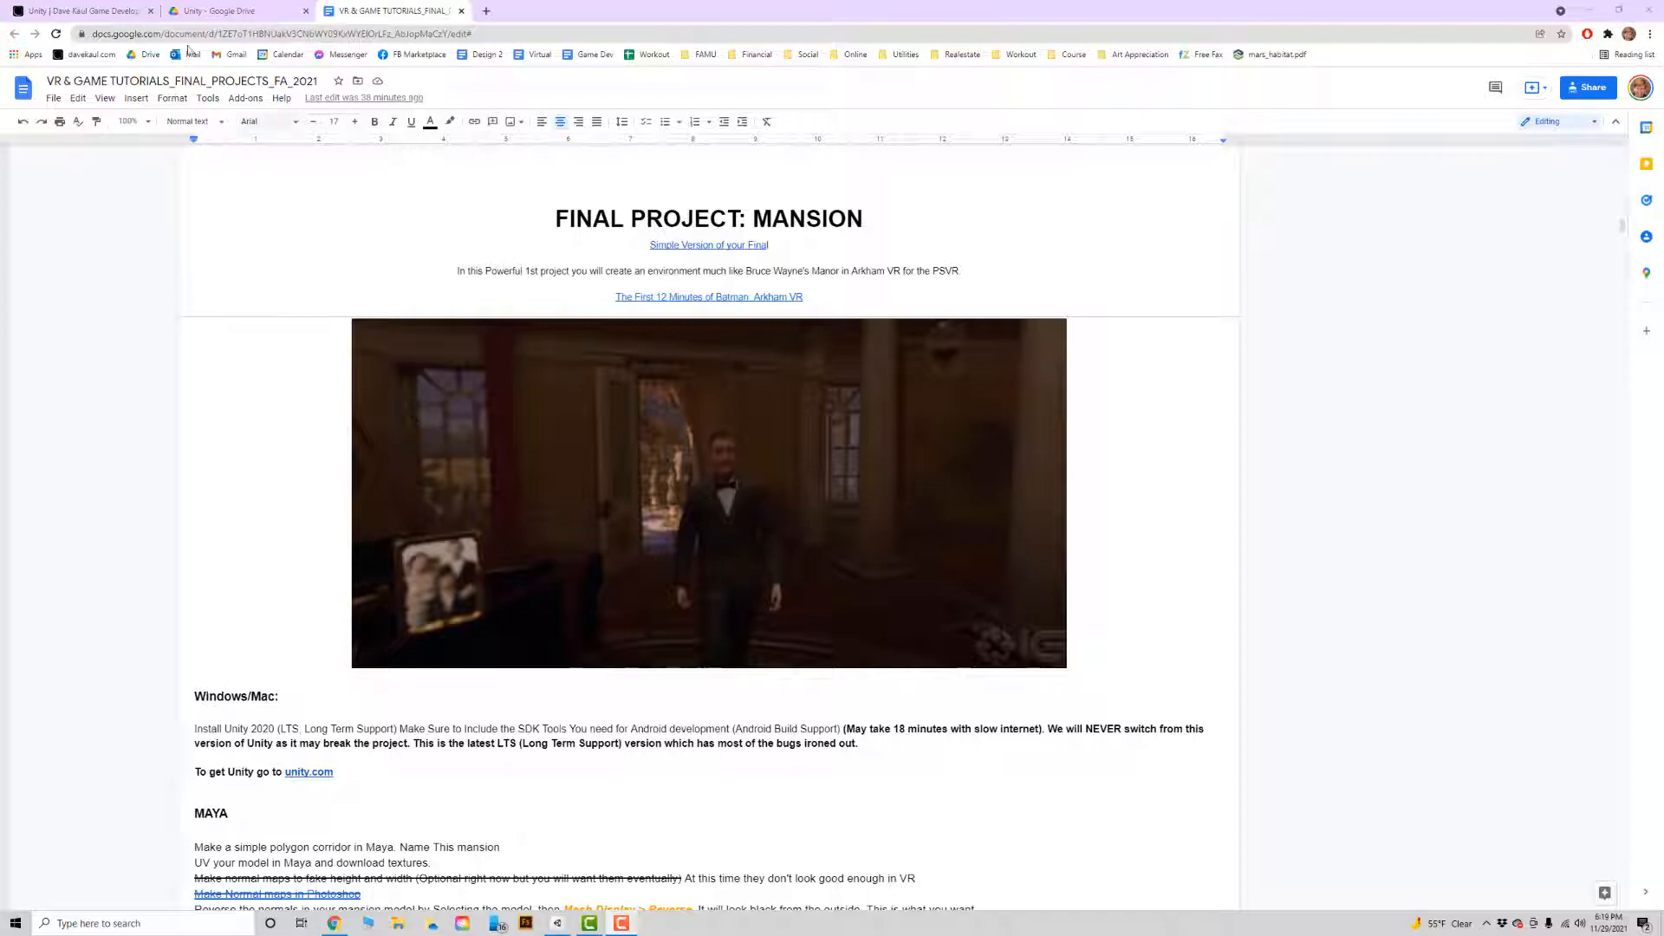
Open the Unity folder on Google Drive through the Dropbox link on the class website.
left_click(117, 12)
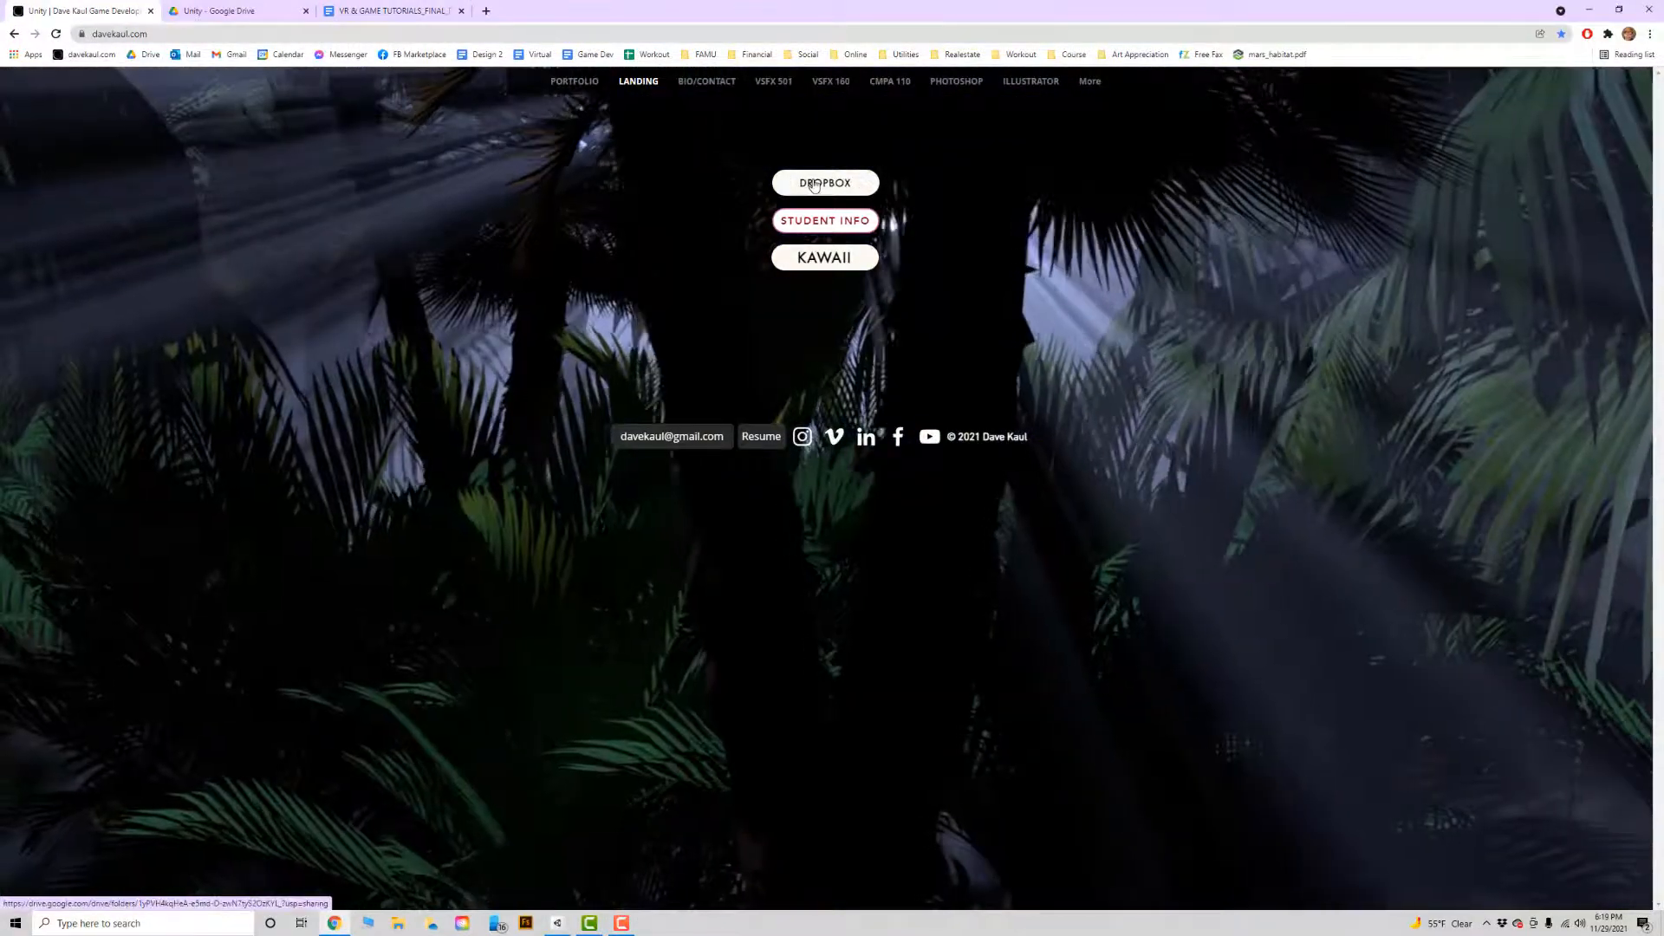
left_click(815, 185)
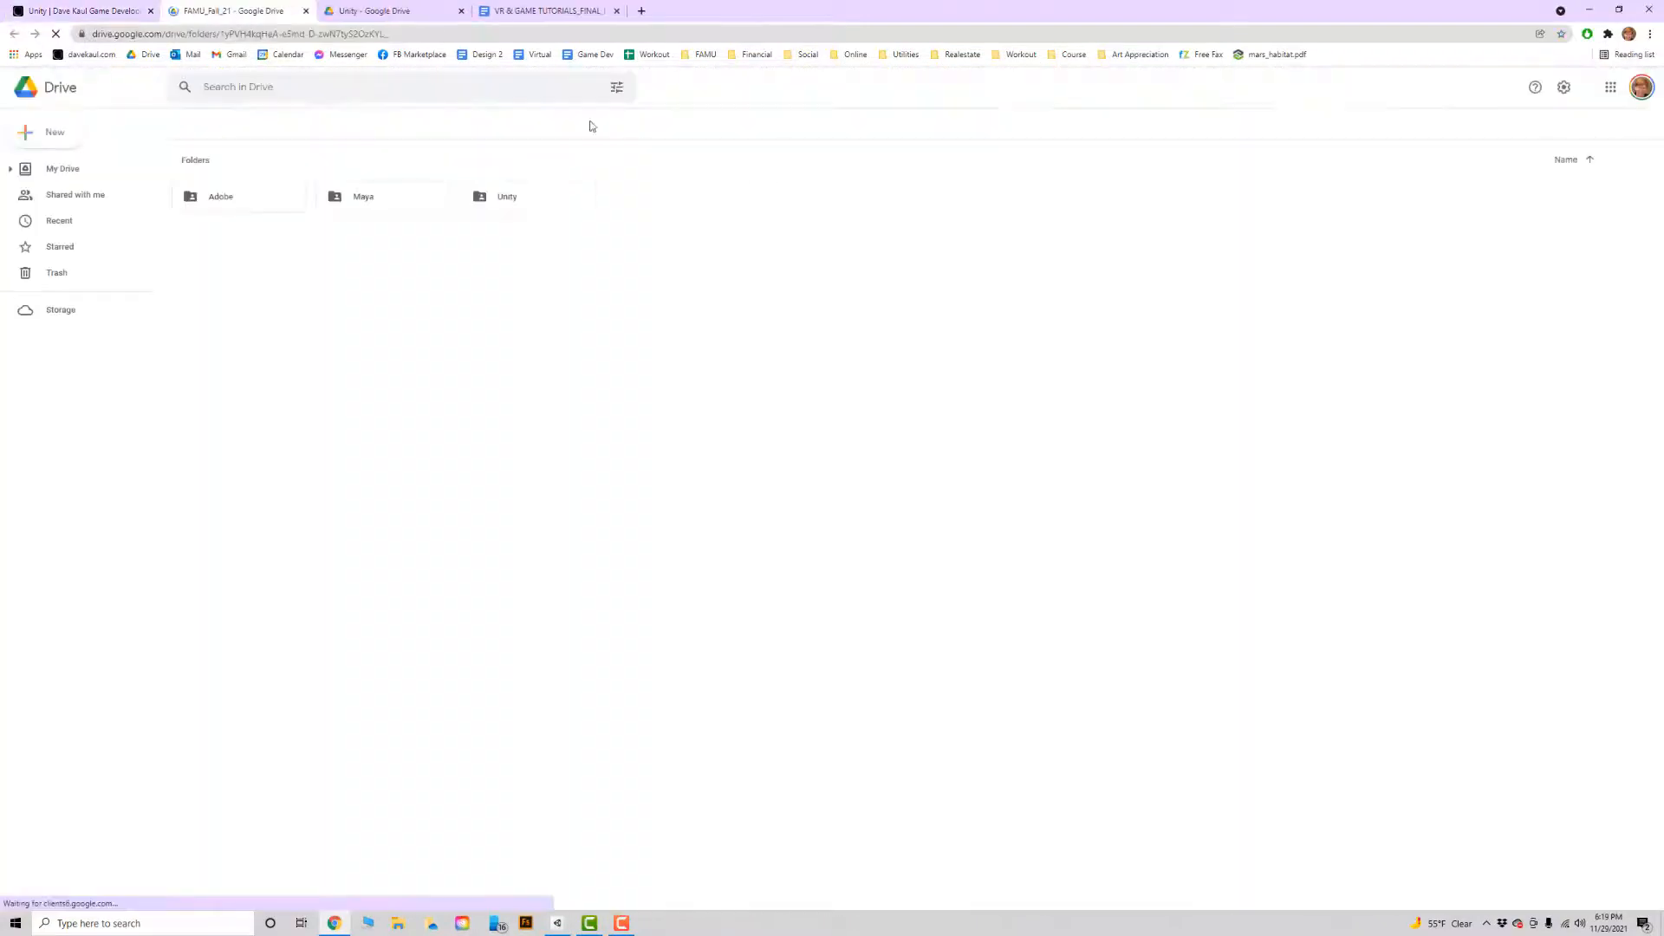
double_click(526, 197)
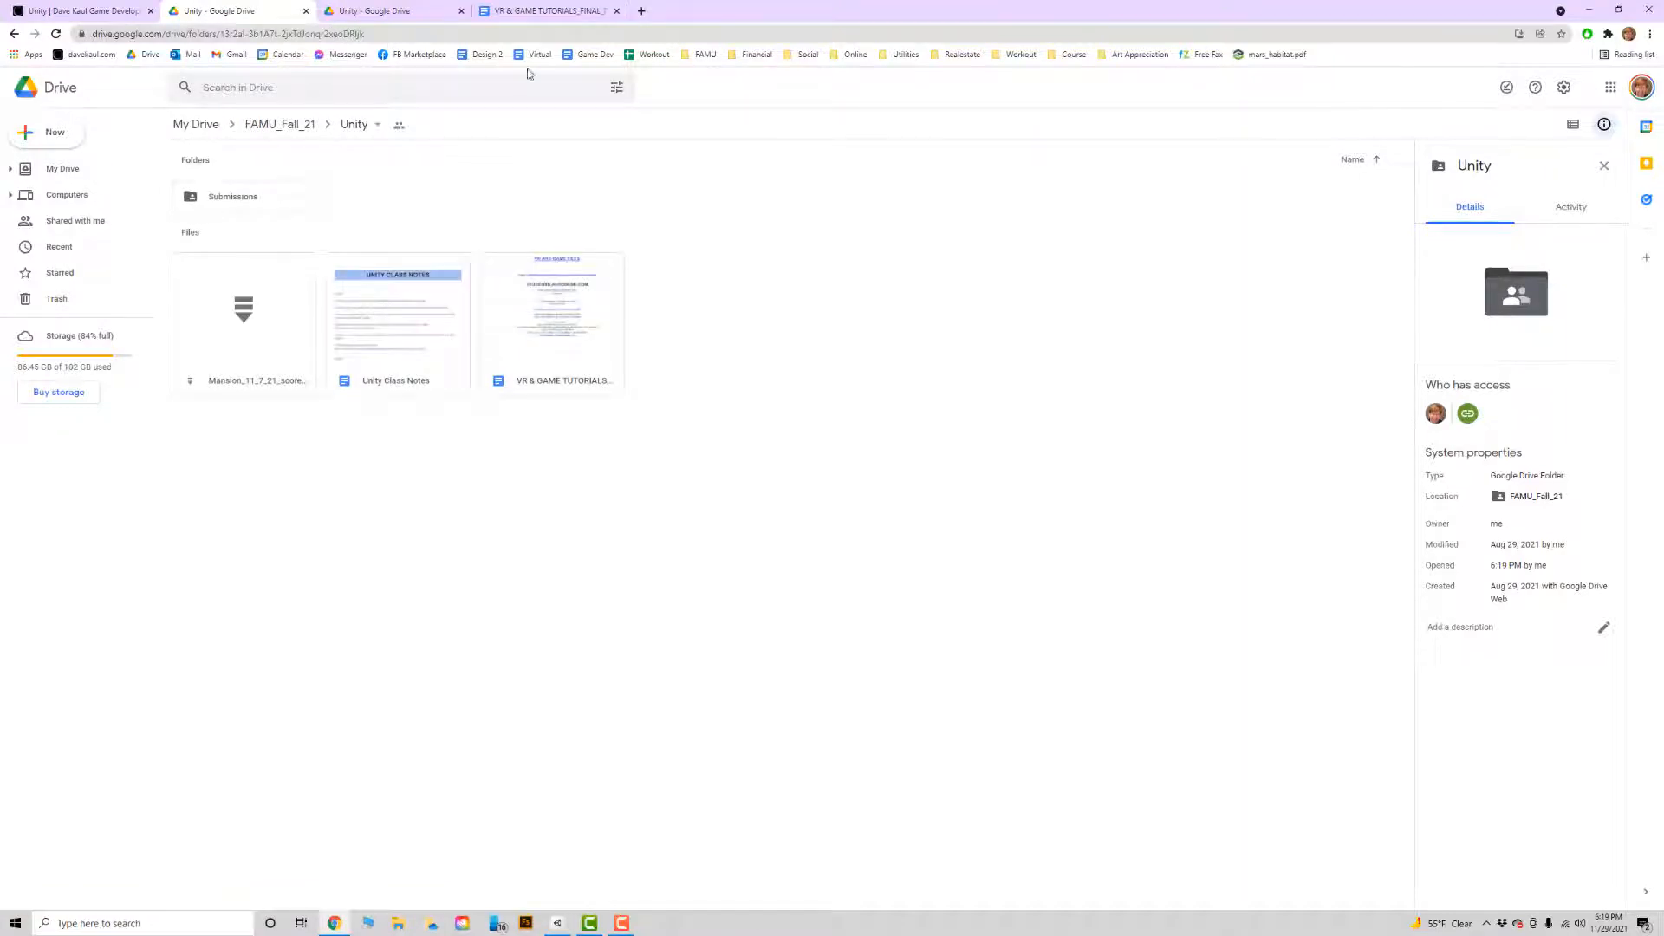
Return to the final projects document, close the duplicate Unity Drive tab, and read the Maya and Unity setup instructions.
left_click(559, 11)
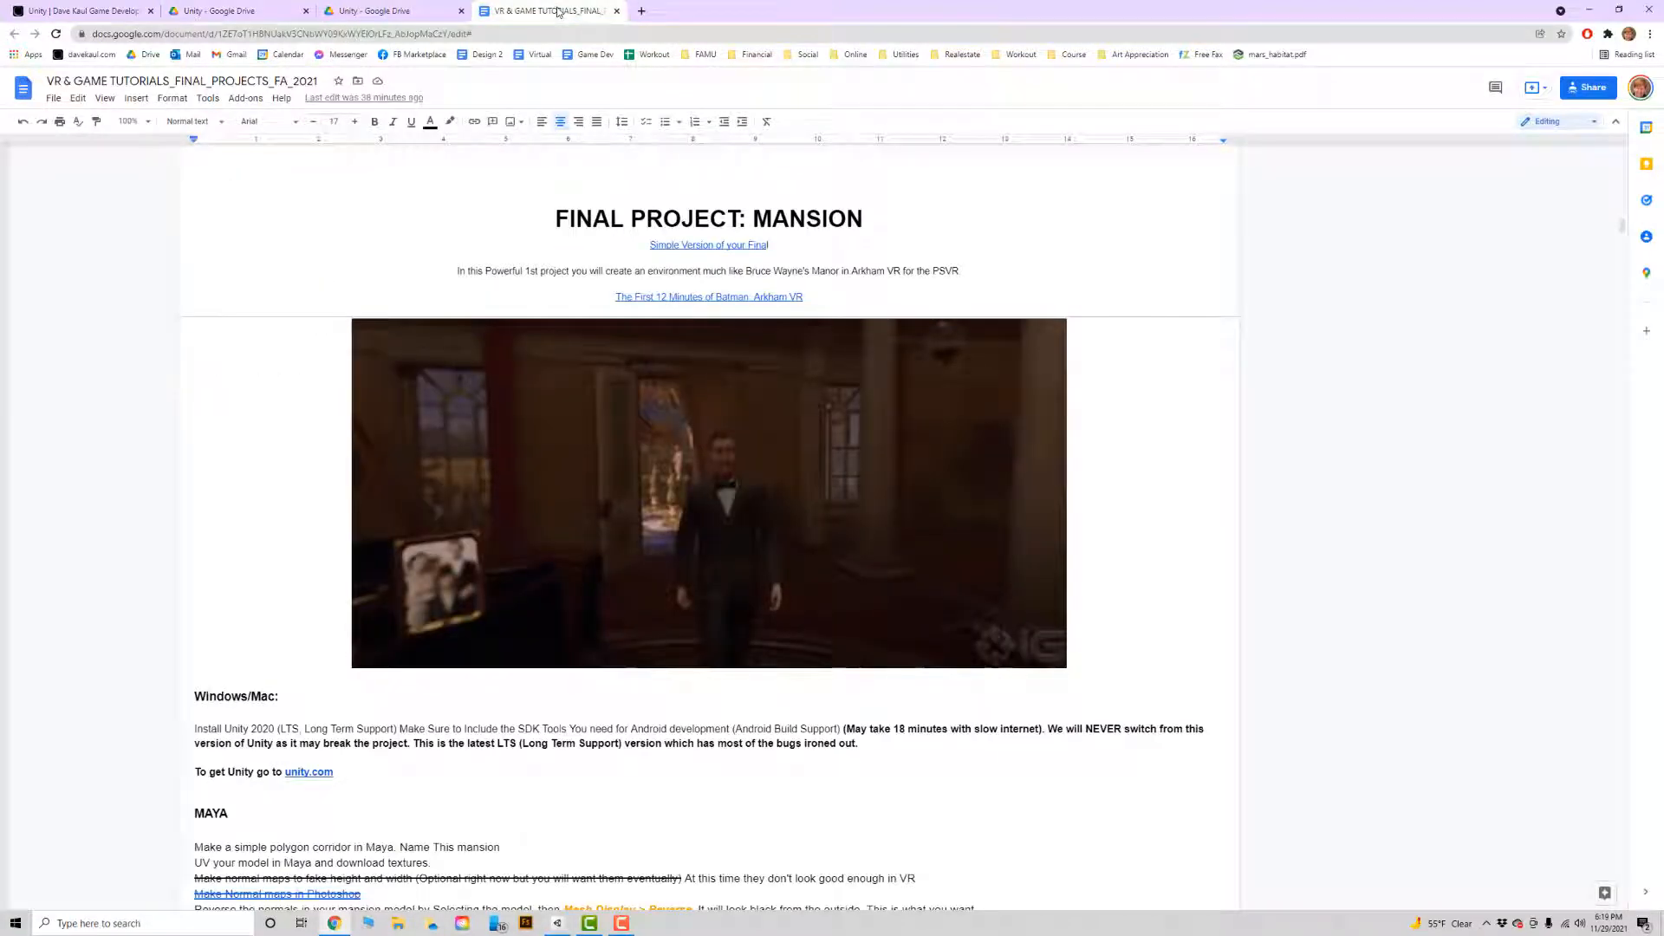
left_click(461, 11)
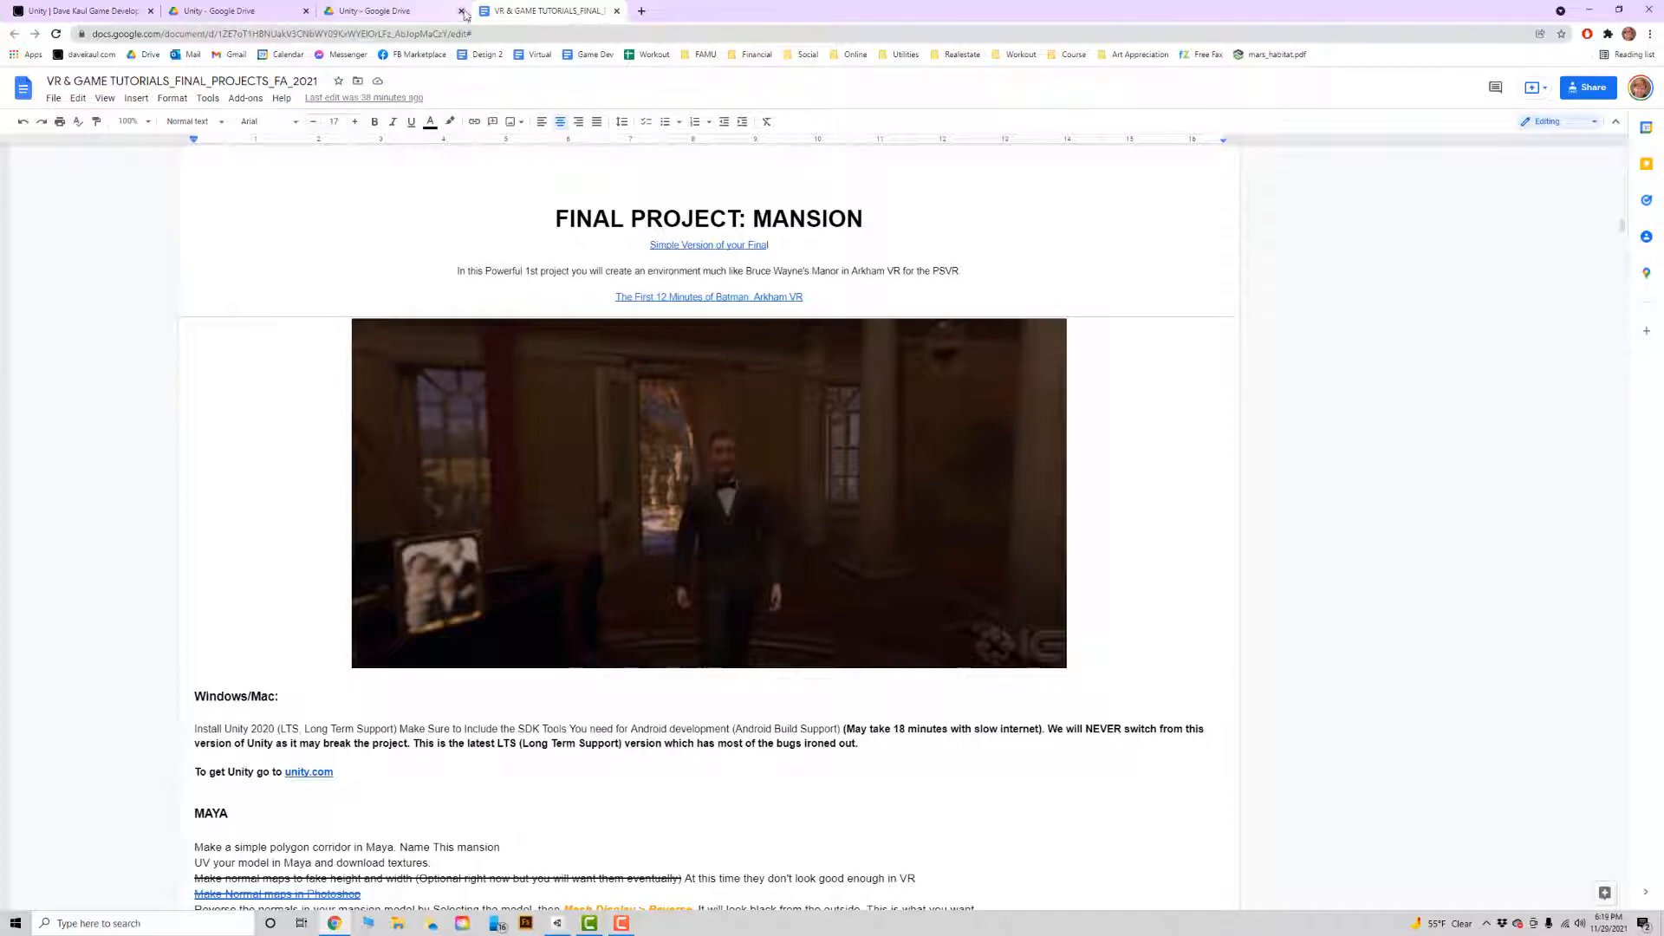
scroll(556, 423, "down", 2)
scroll(556, 423, "down", 6)
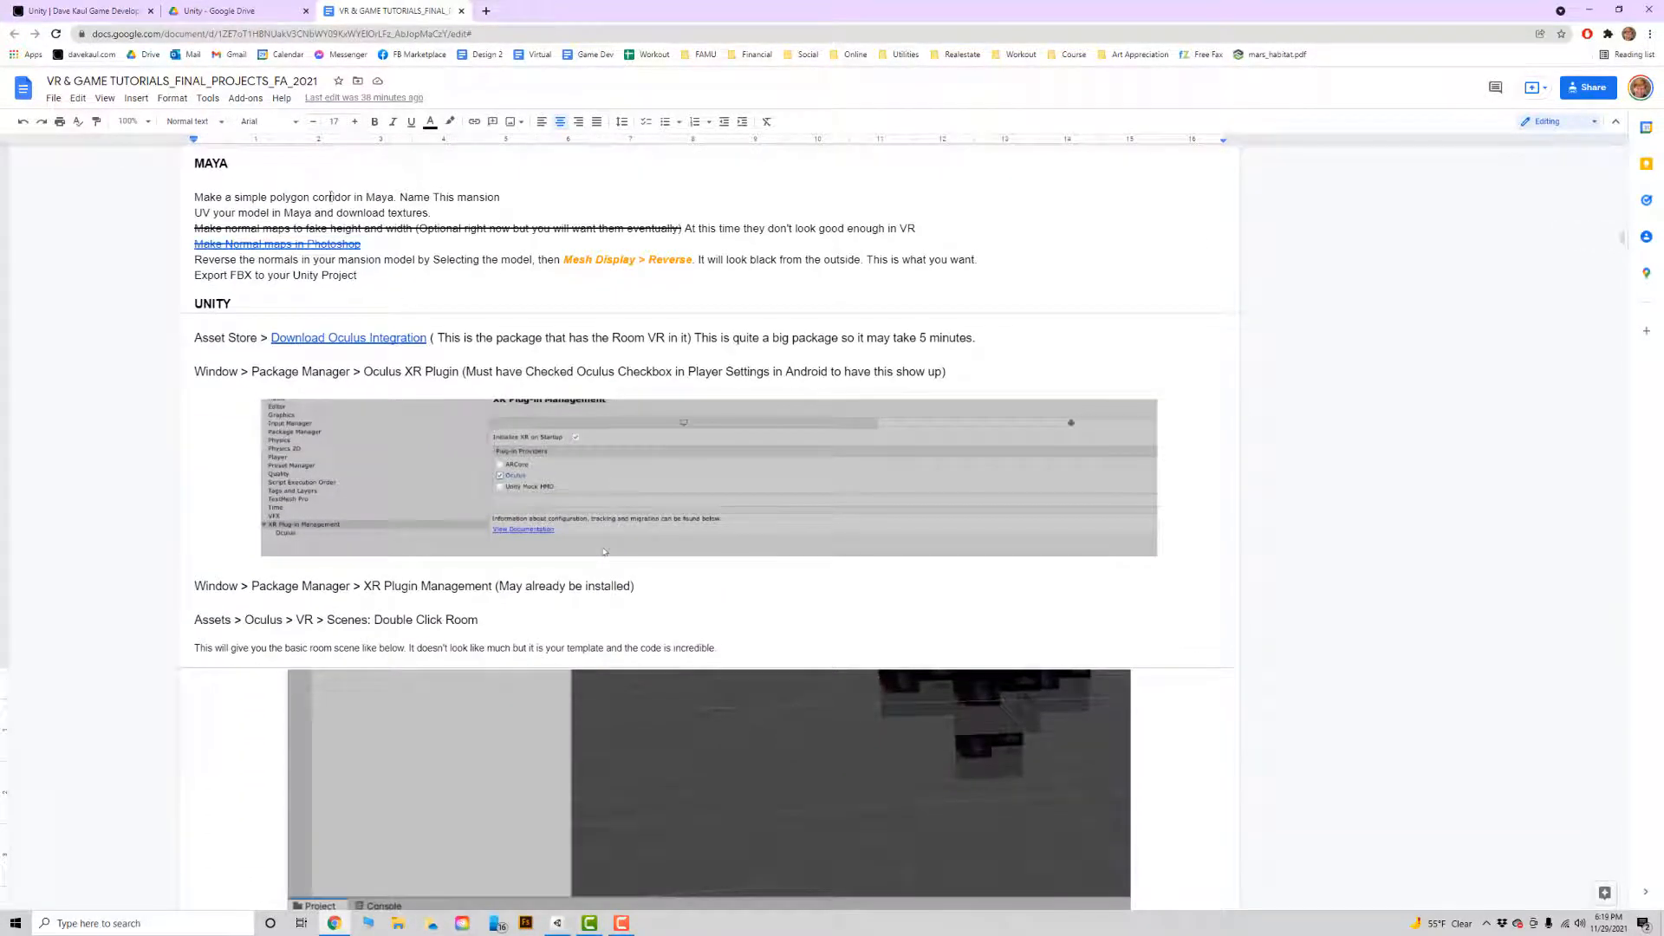
scroll(425, 273, "down", 1)
scroll(424, 273, "up", 1)
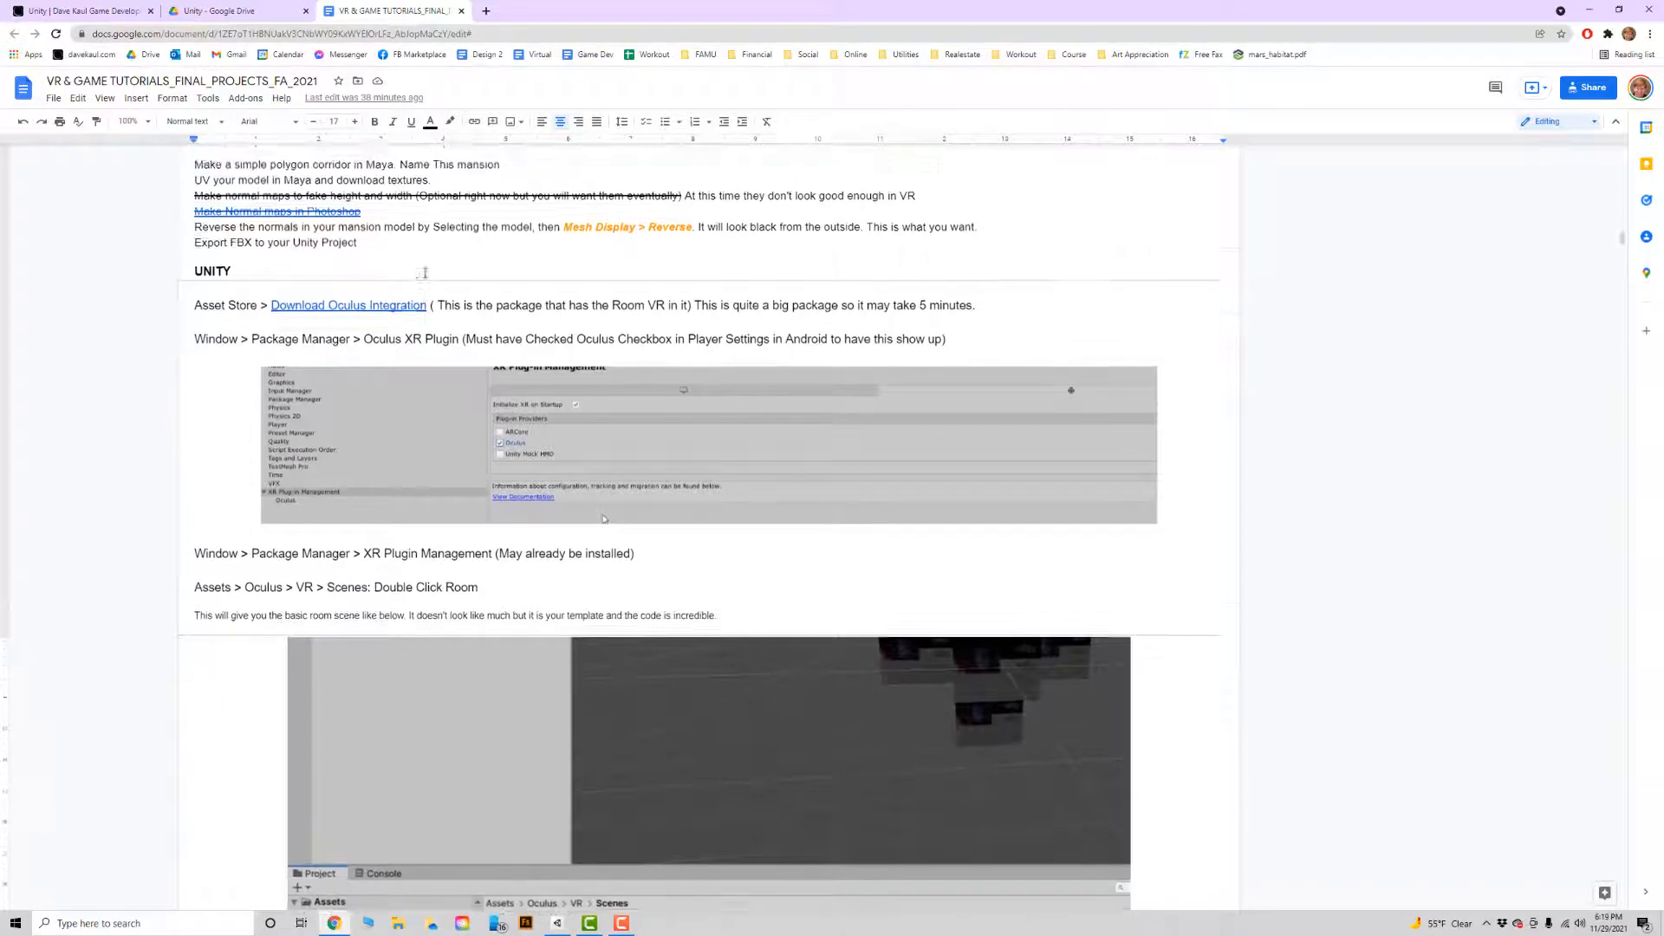
scroll(425, 273, "down", 2)
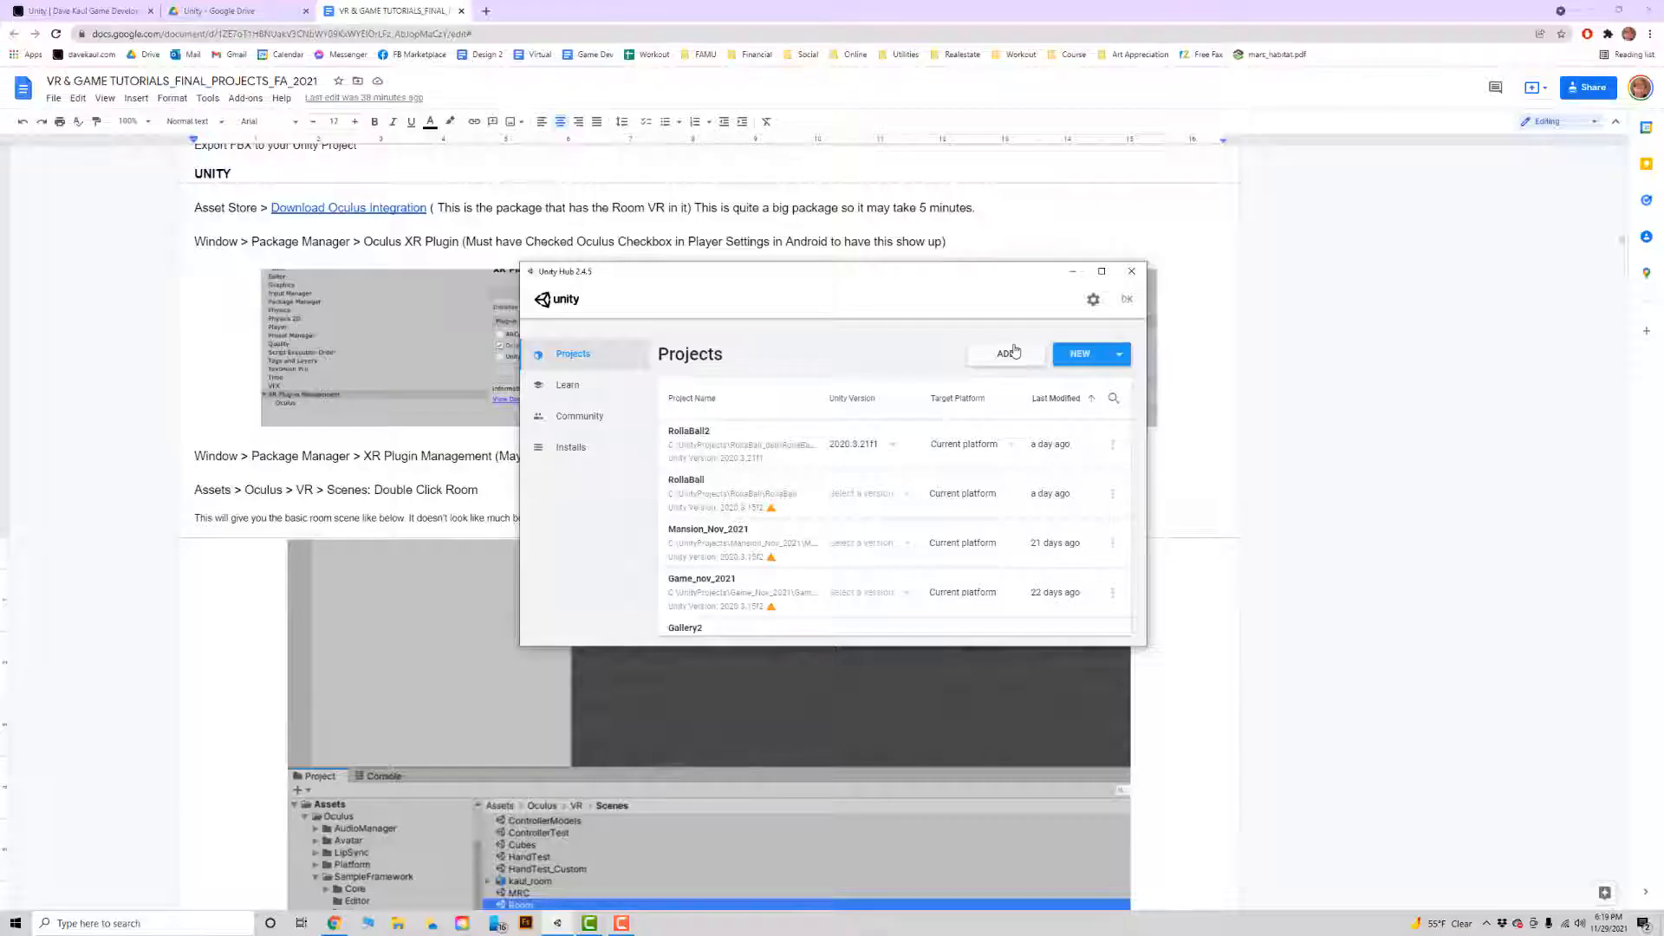
Search the computer for "hub" and open Unity Hub.
left_click(183, 924)
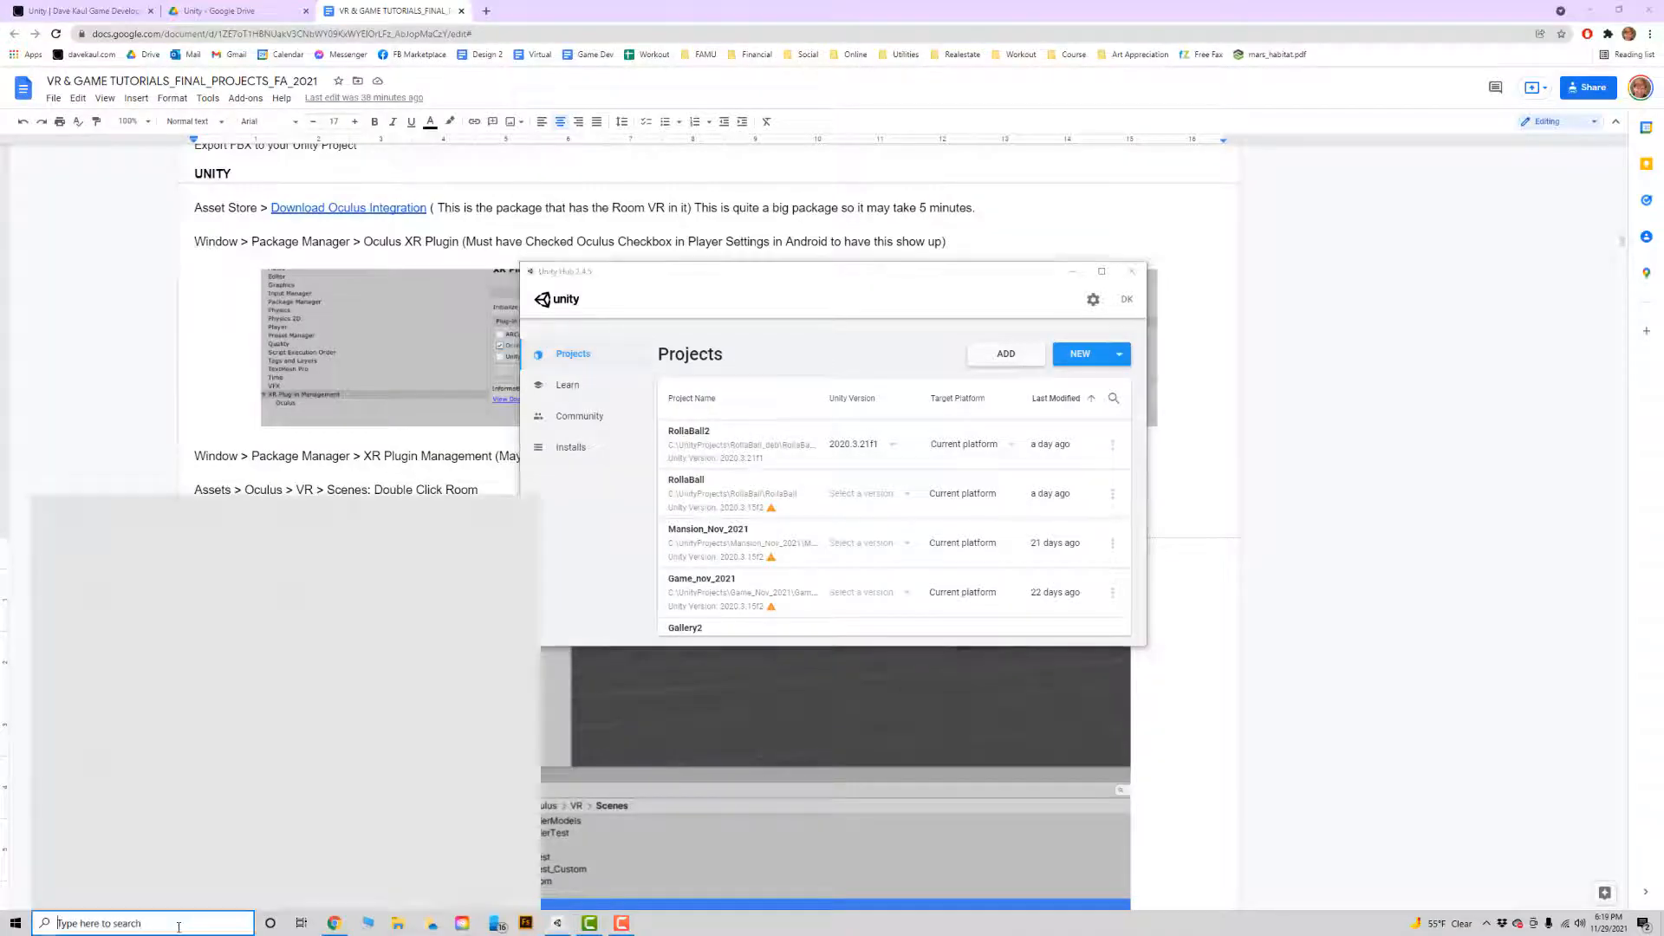
type("hub")
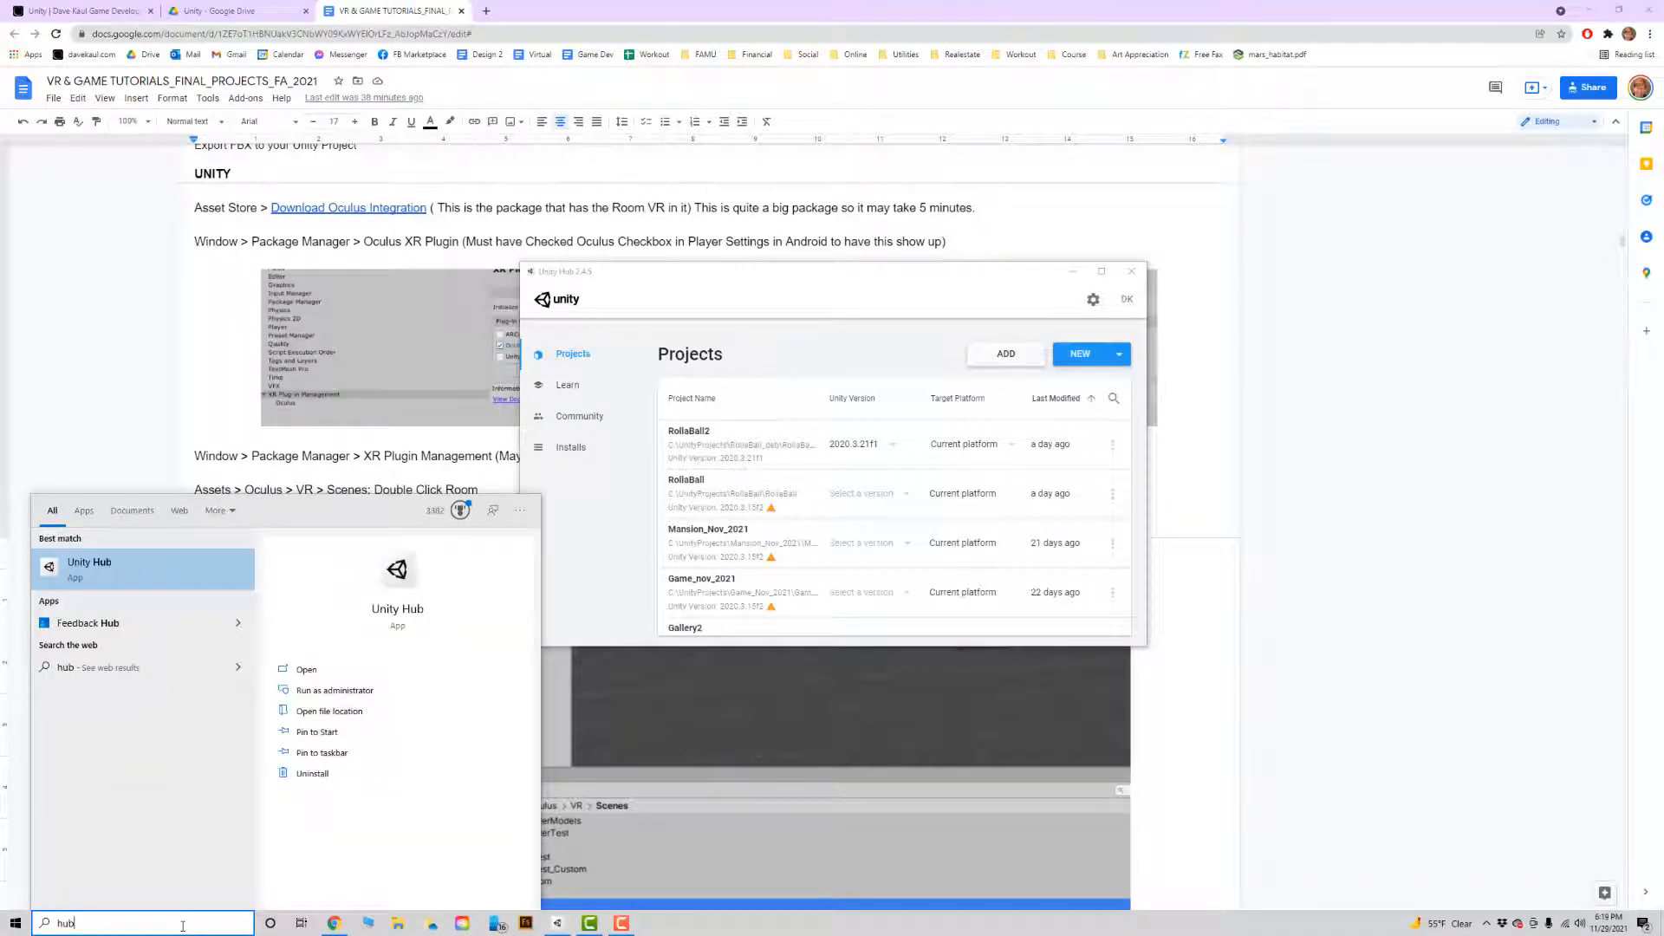
left_click(179, 561)
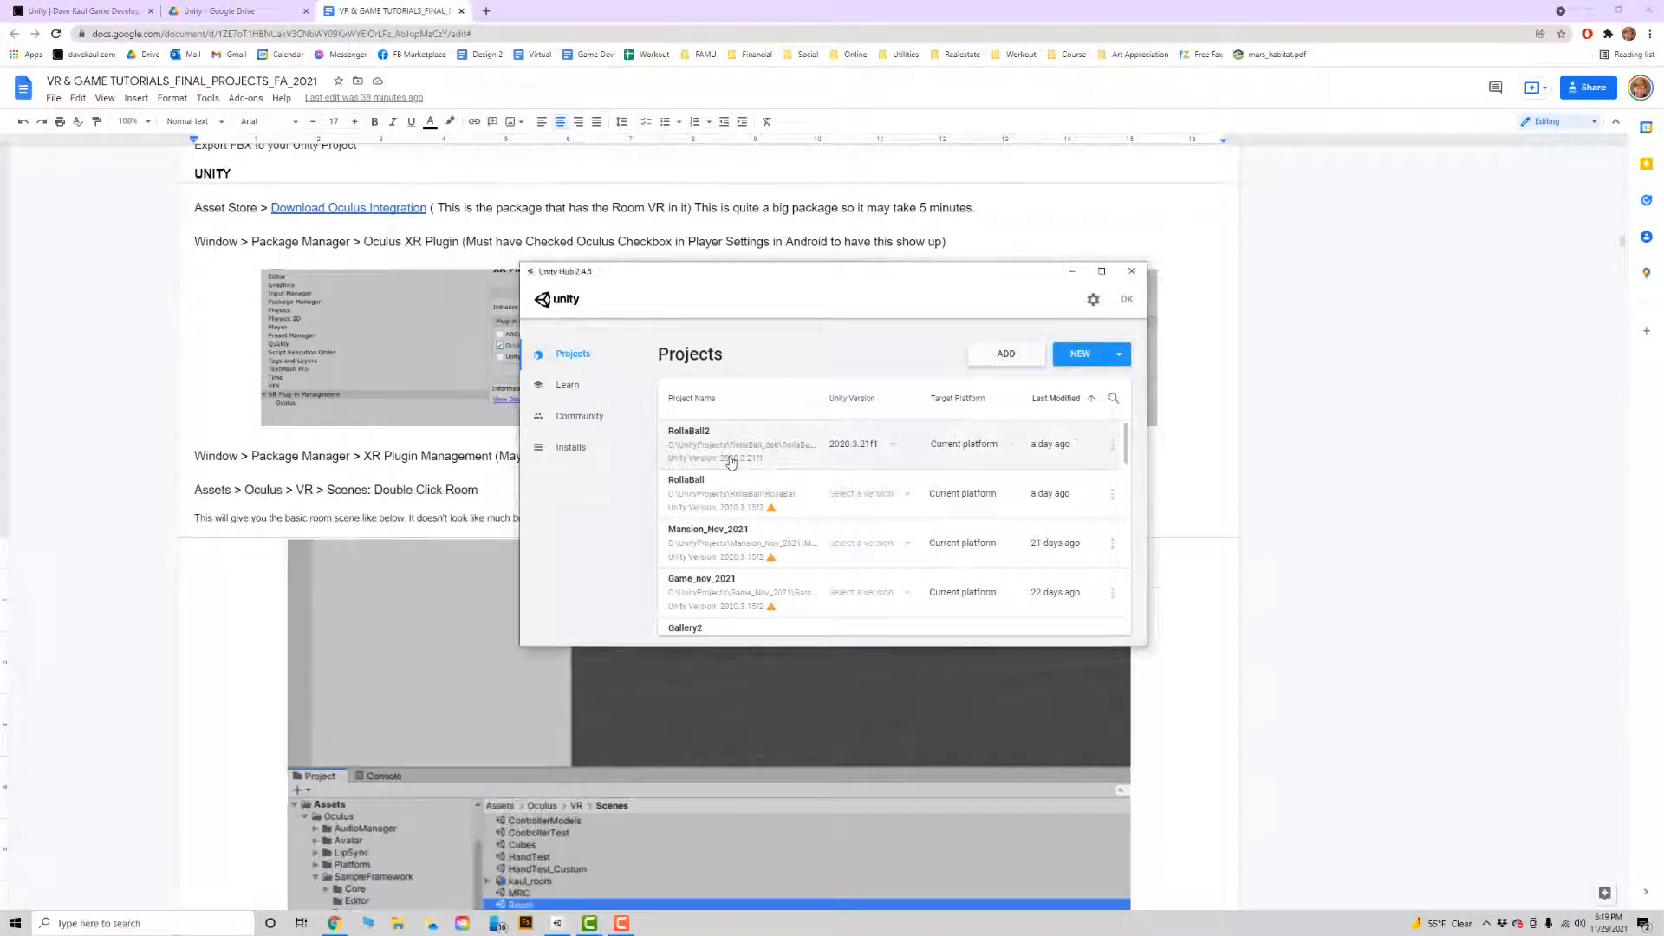
Start a new 3D project in Unity Hub and name it December_2021_MAnsion.
left_click(1081, 353)
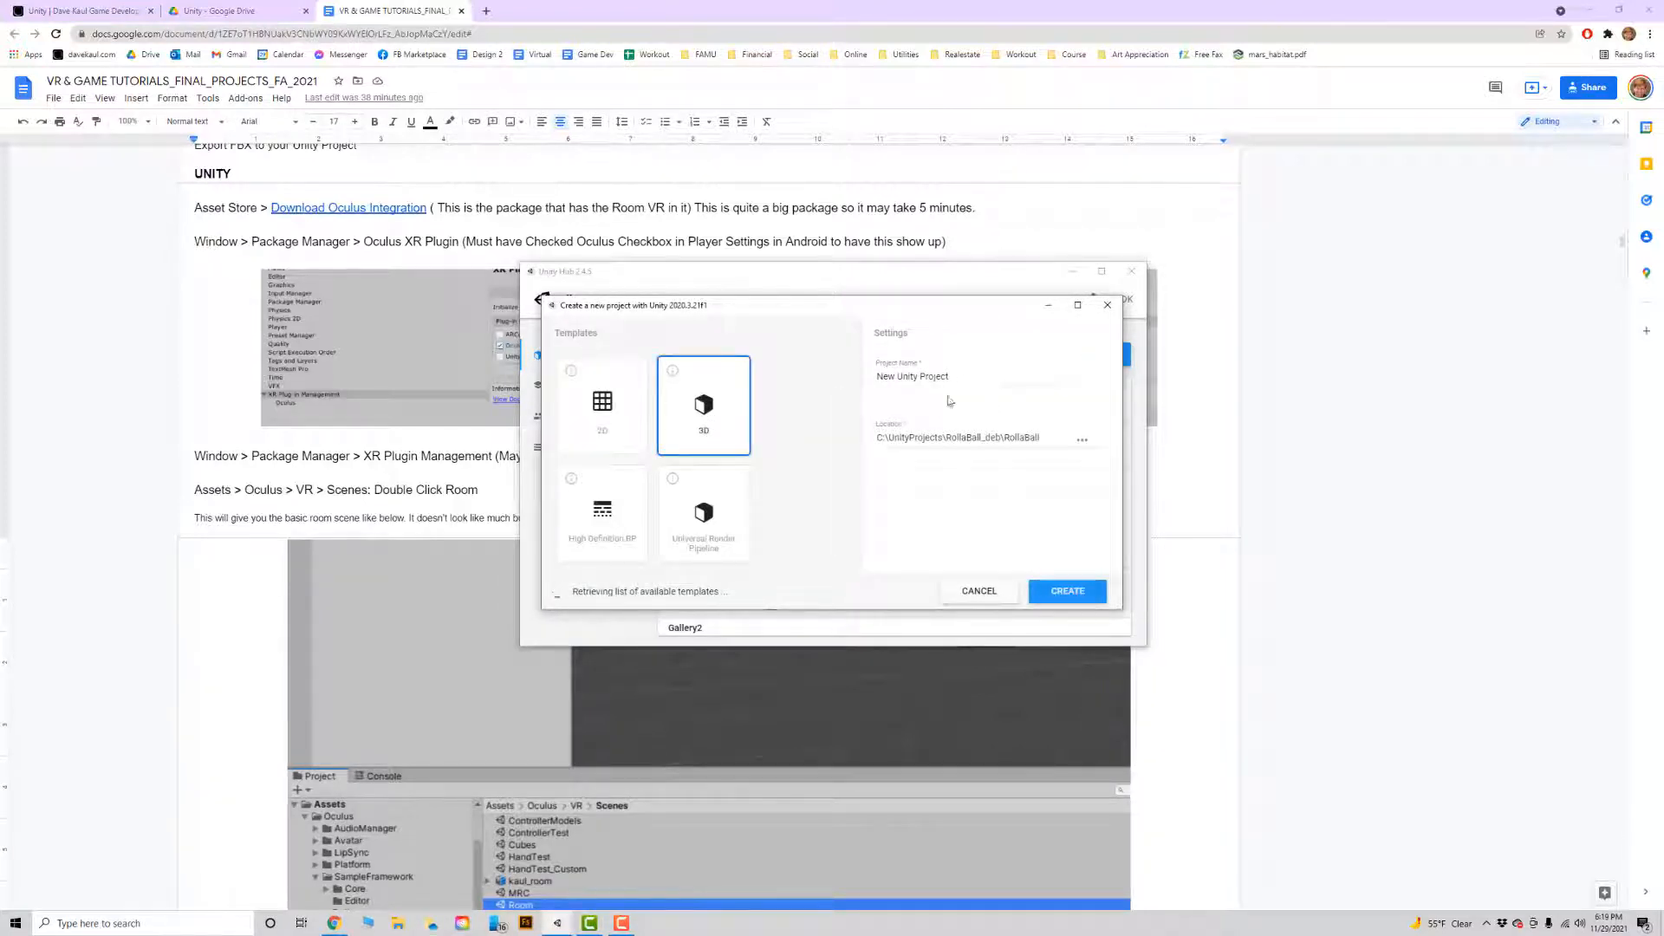
triple_click(968, 376)
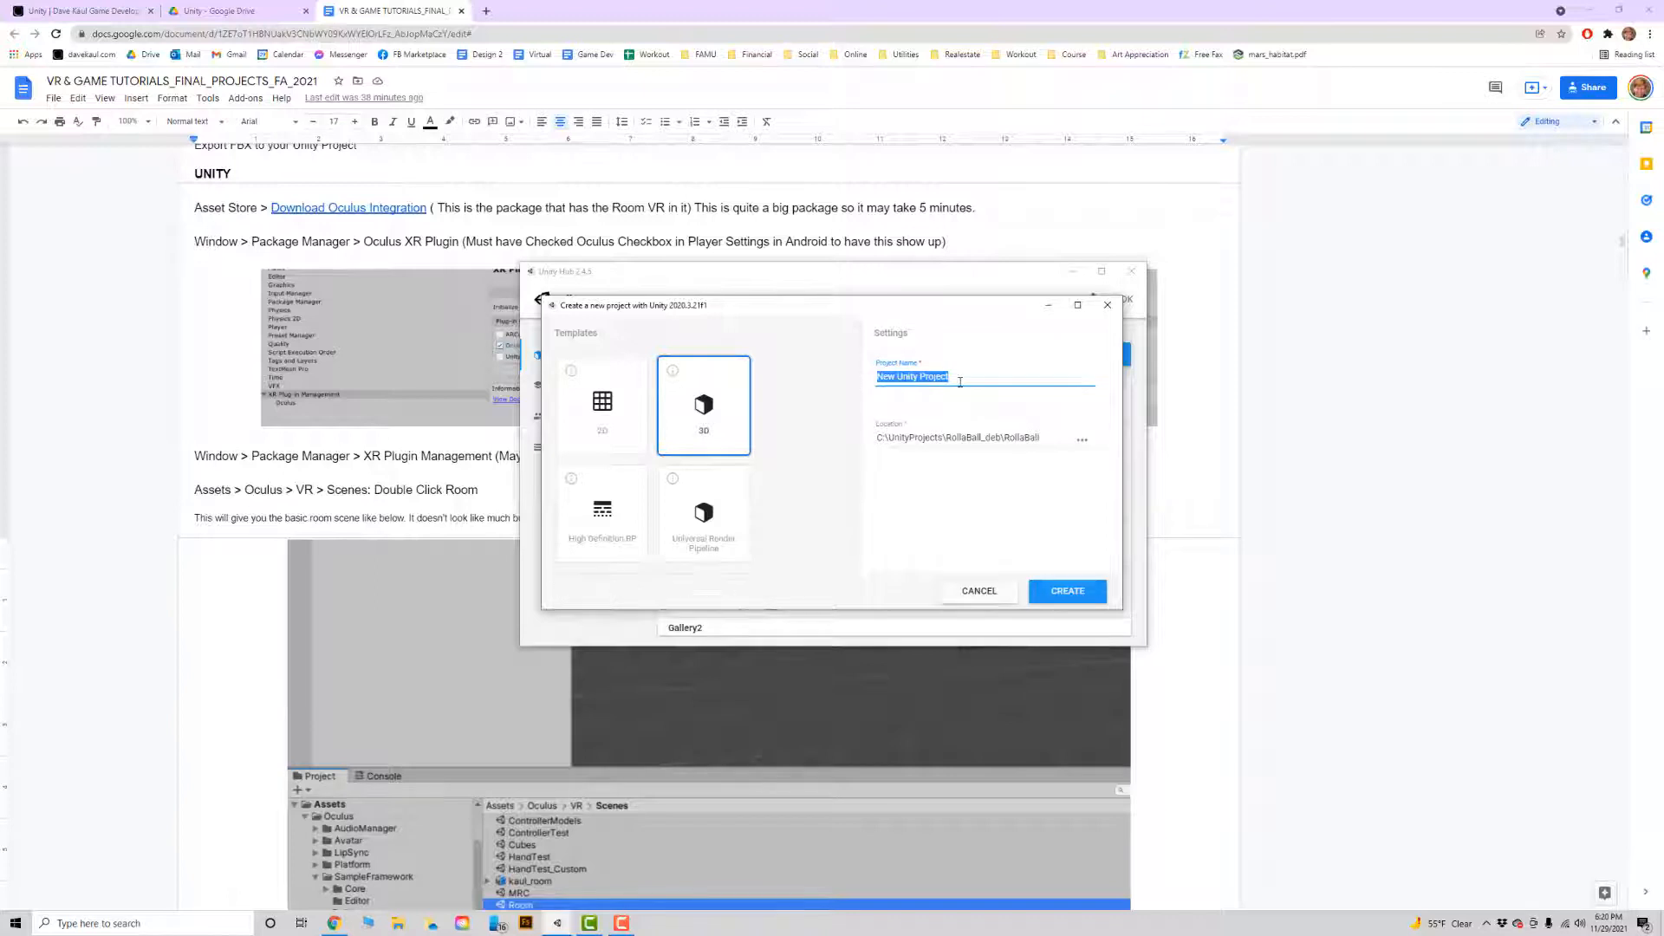
type("December_1")
Make a December2021_Mansion folder in C:\UnityProjects, set it as the project location, and create the project.
left_click(1082, 439)
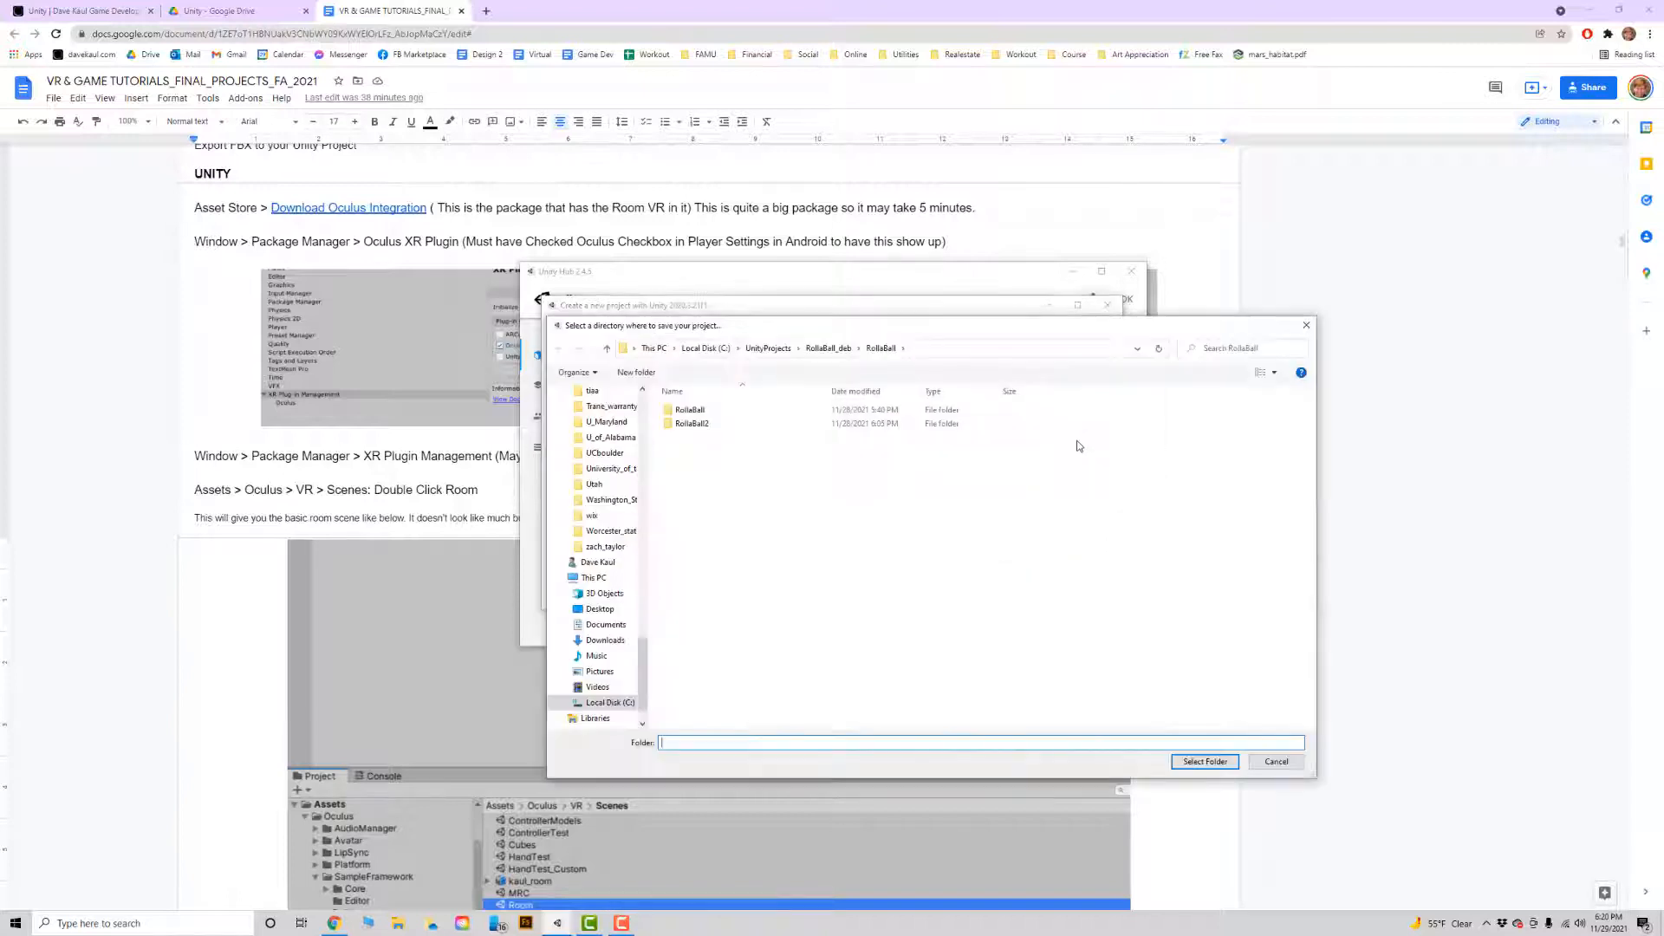
left_click(768, 348)
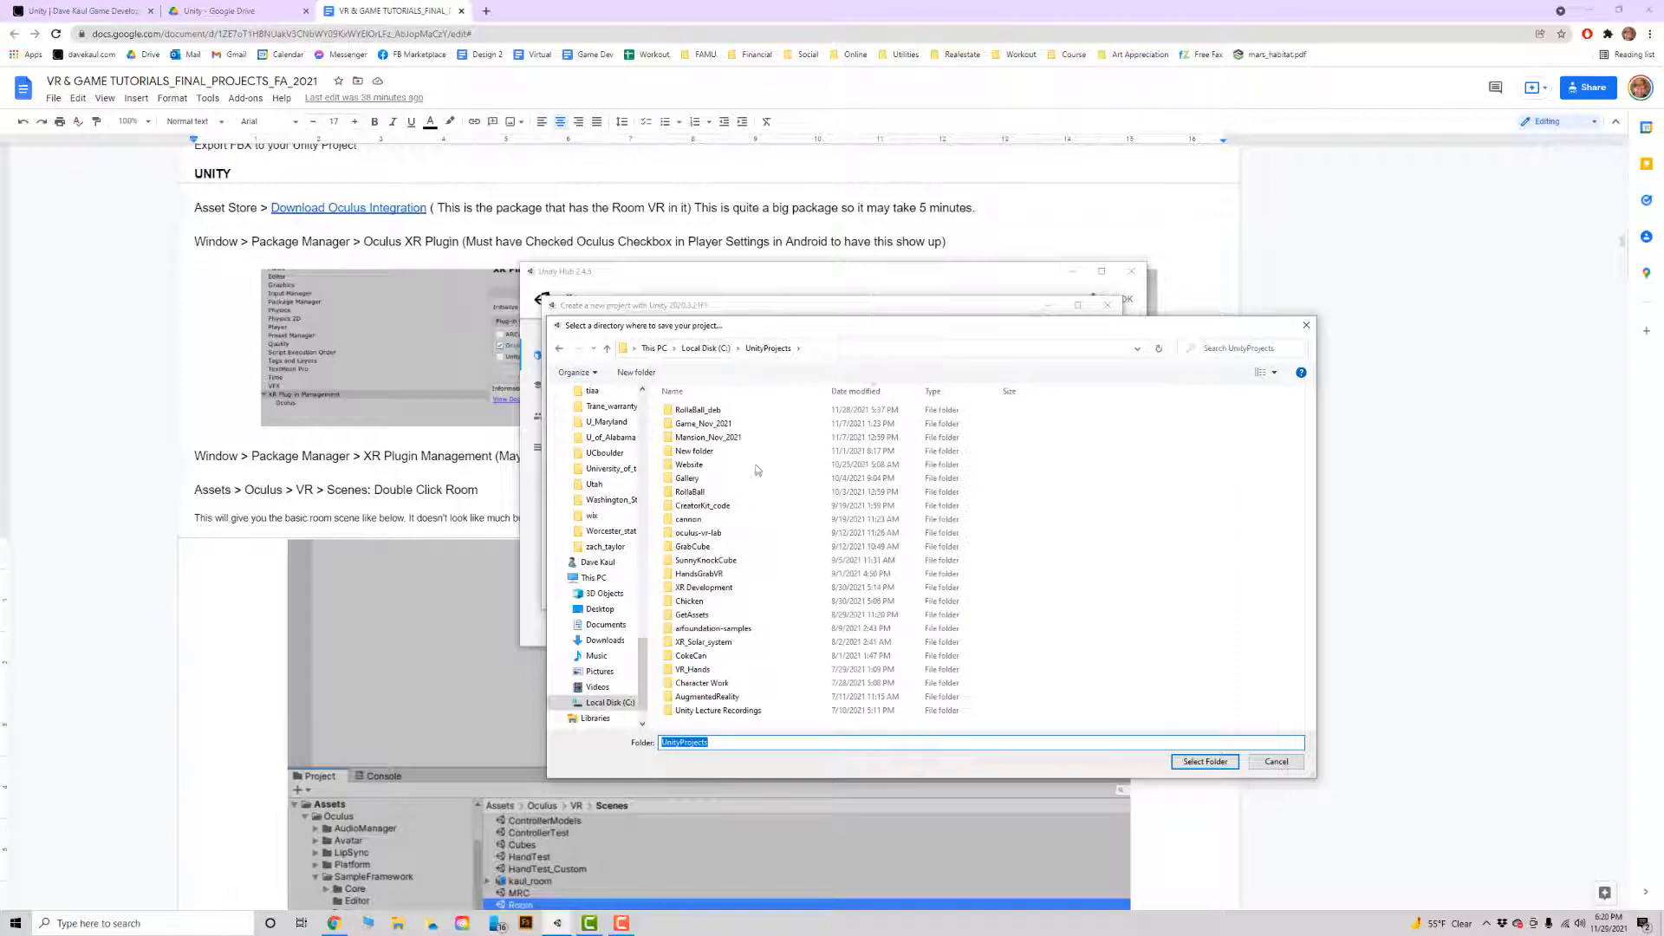
left_click(636, 371)
type("DE")
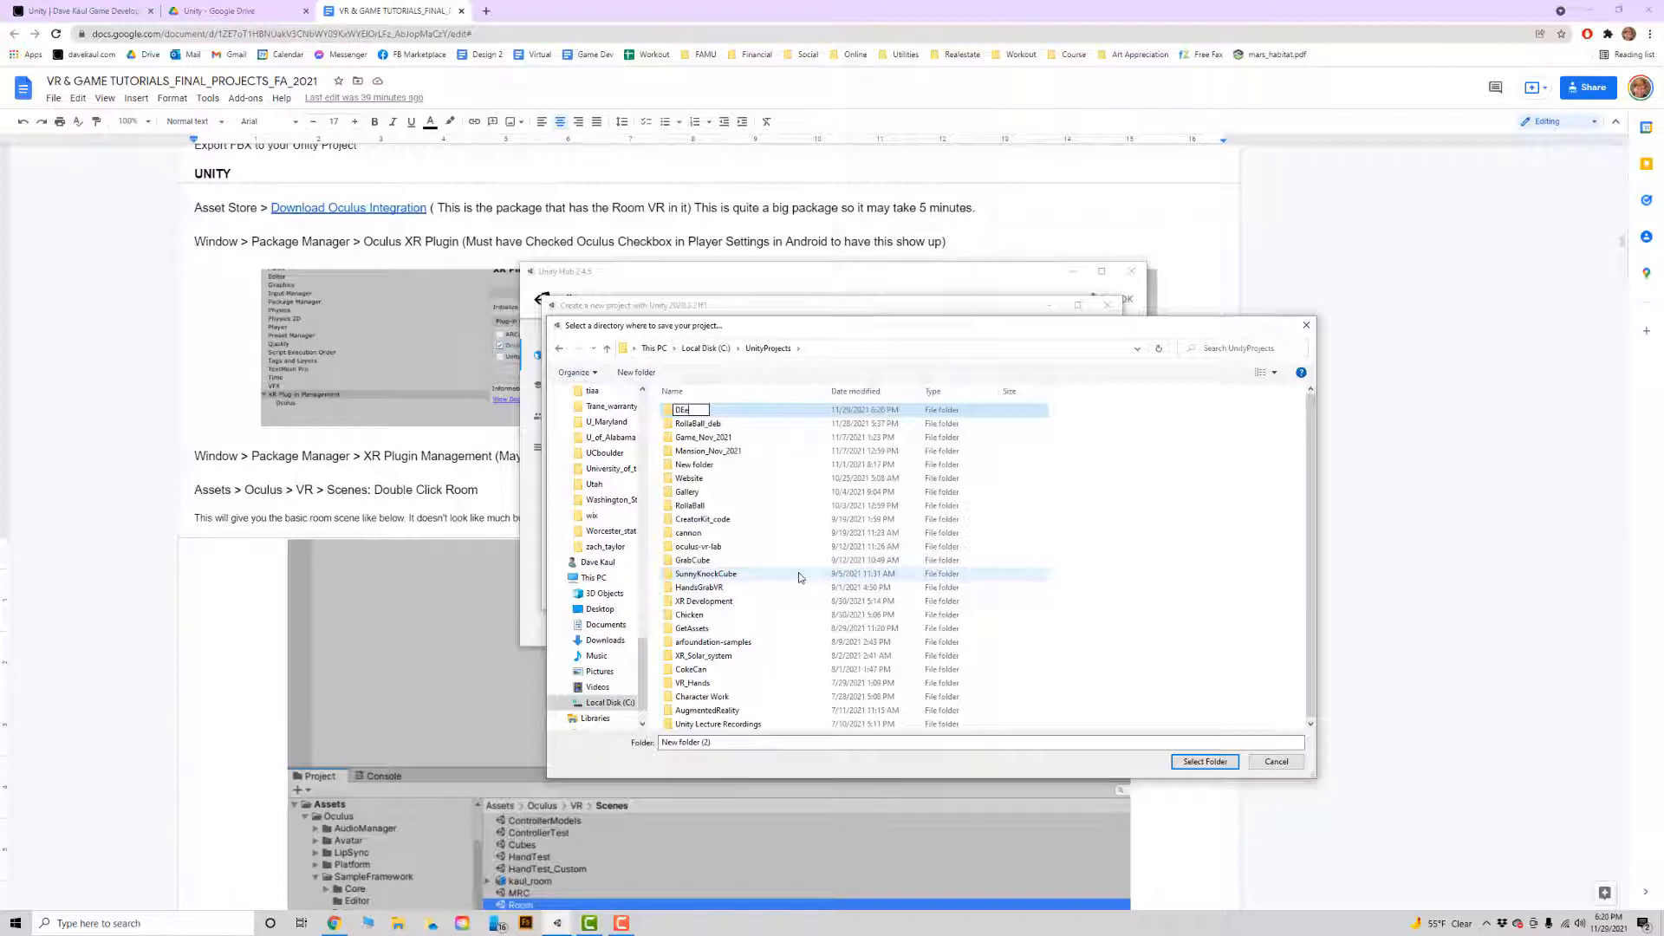
type("cember")
type("@021")
type("21_Ma")
type("nsion")
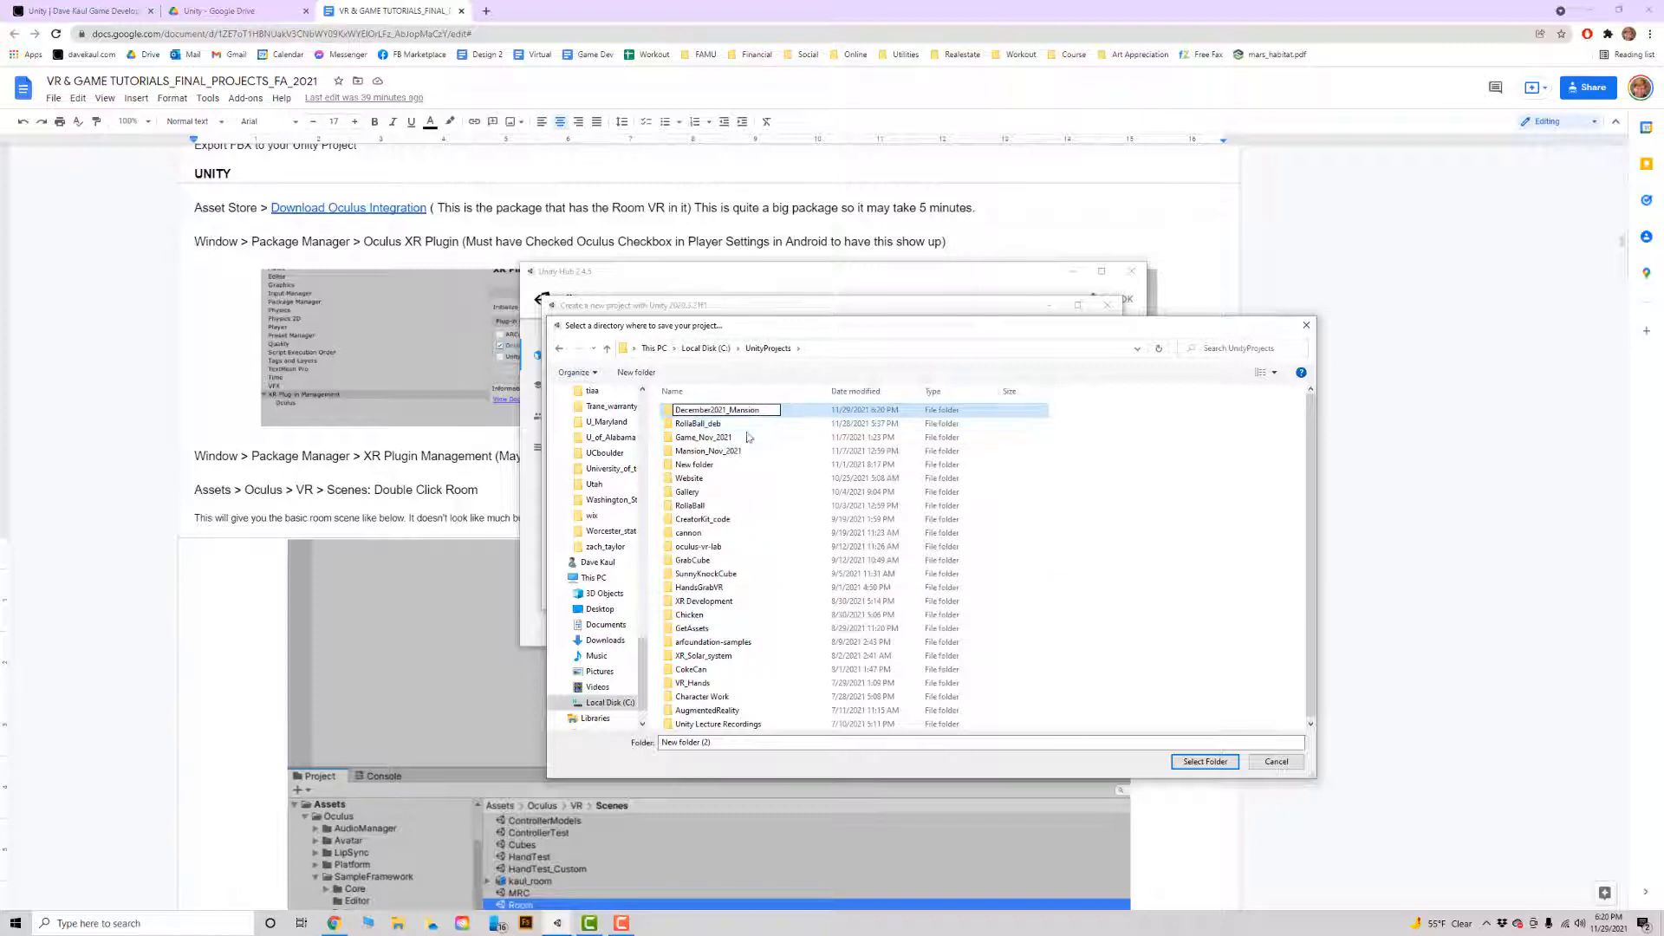
key("Return")
left_click(1205, 762)
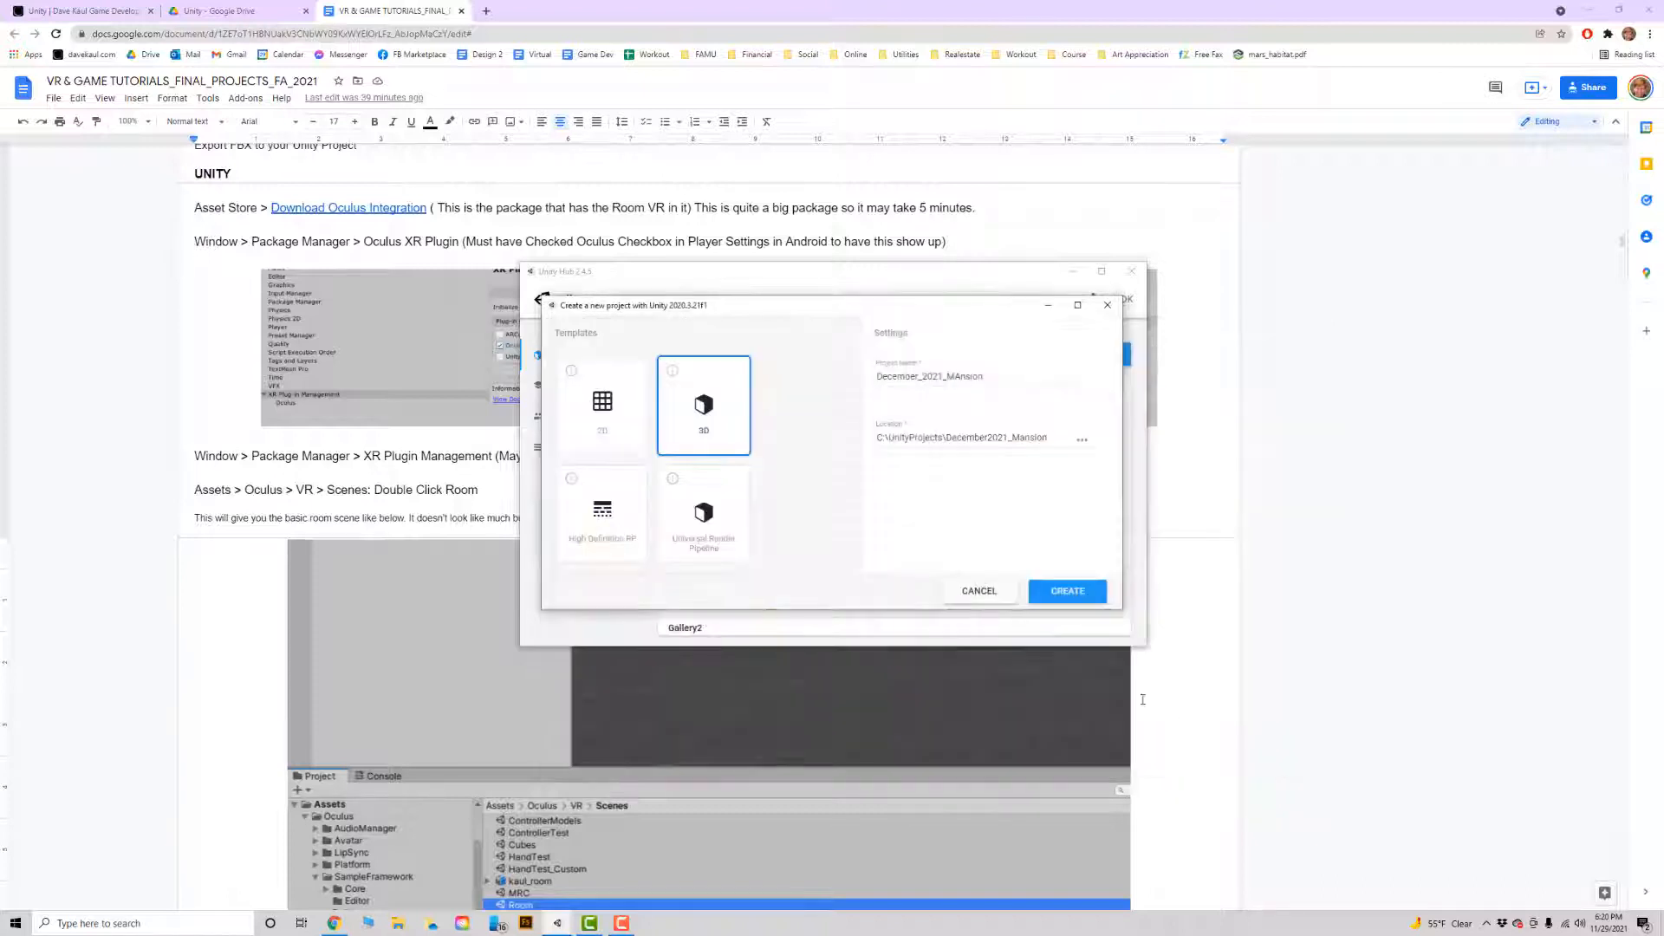
left_click(1074, 592)
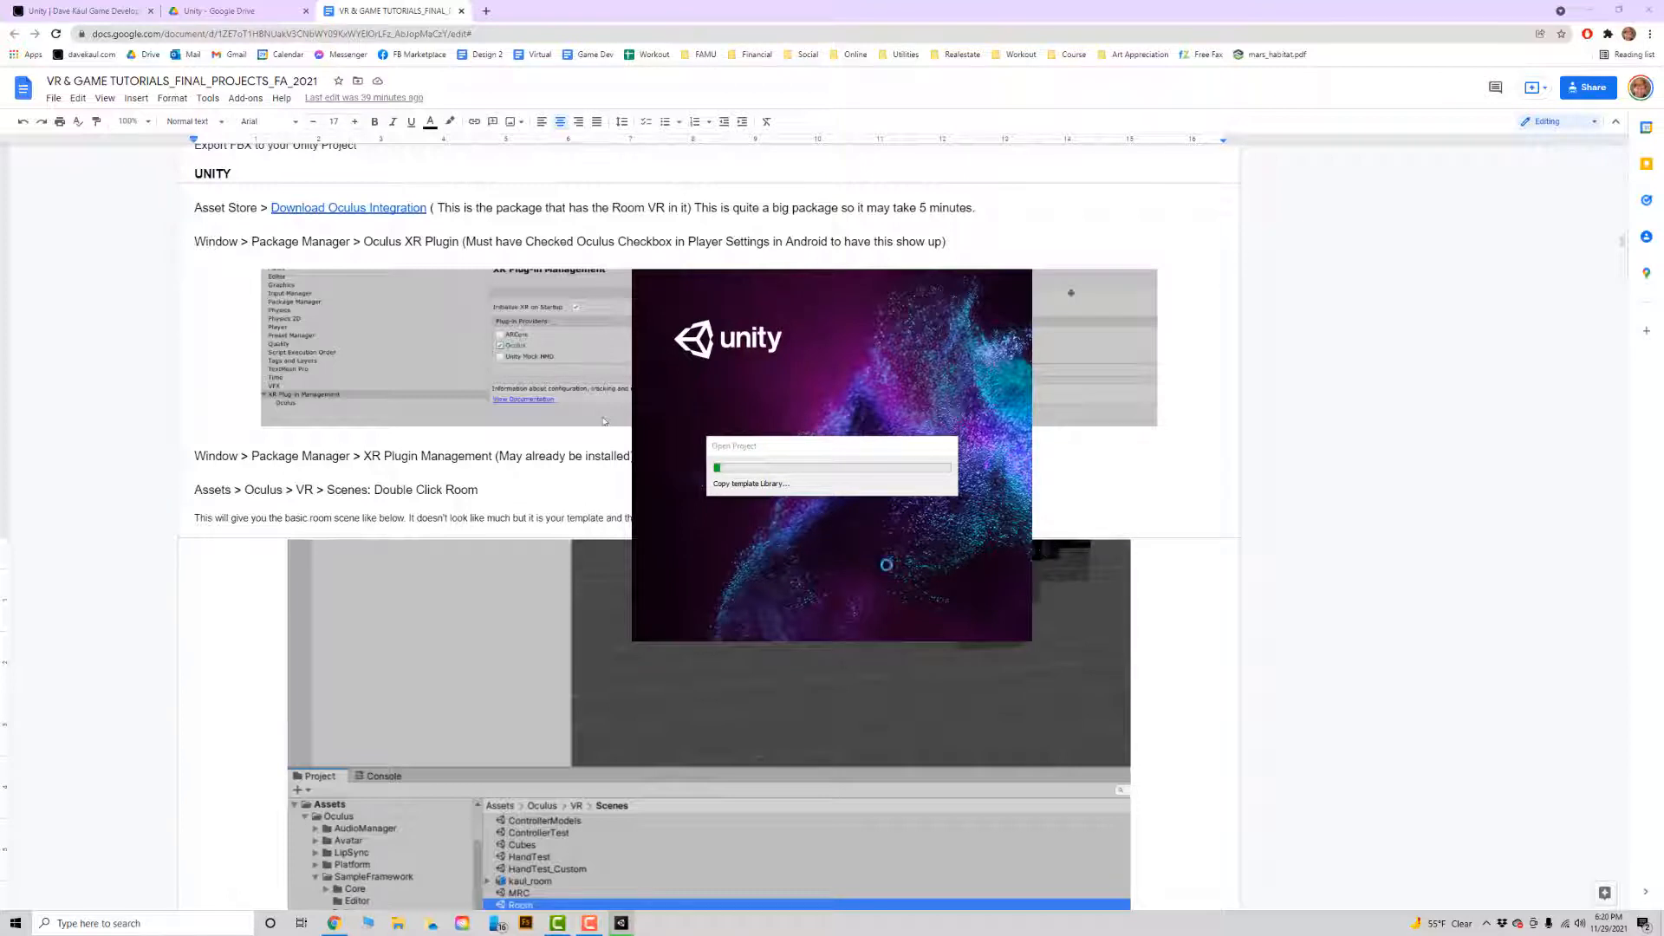
Review the Unity setup instructions in the document while the project loads, and switch back to the opening Unity project.
left_click(351, 559)
scroll(367, 511, "down", 1)
scroll(367, 511, "up", 2)
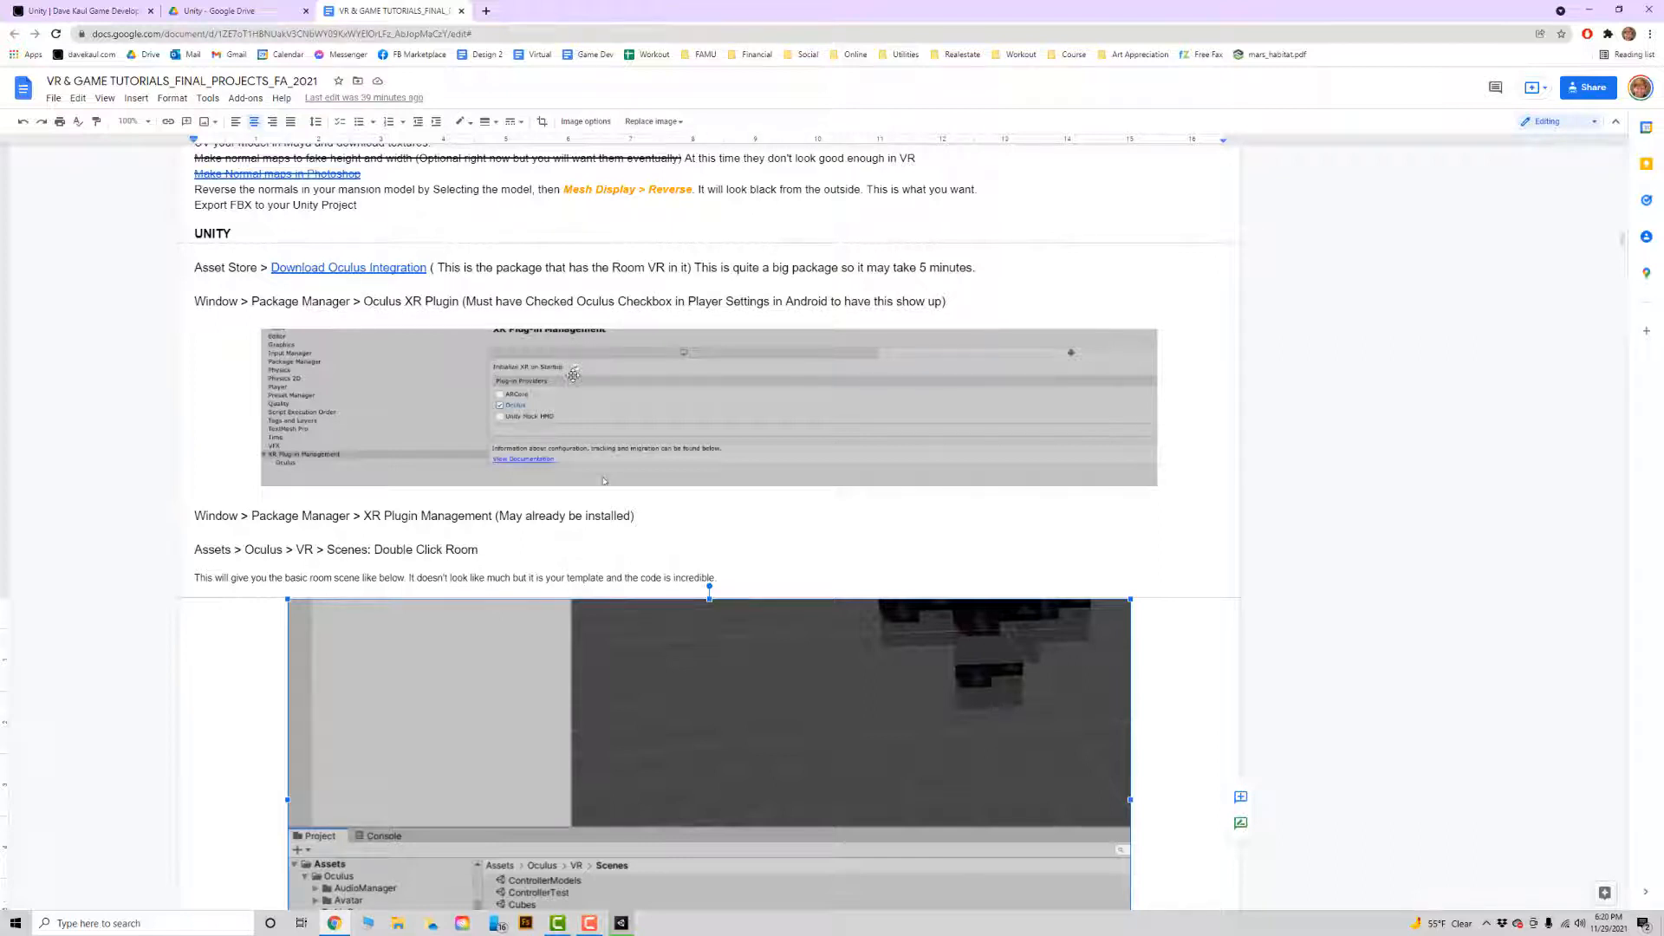
key("alt+Tab")
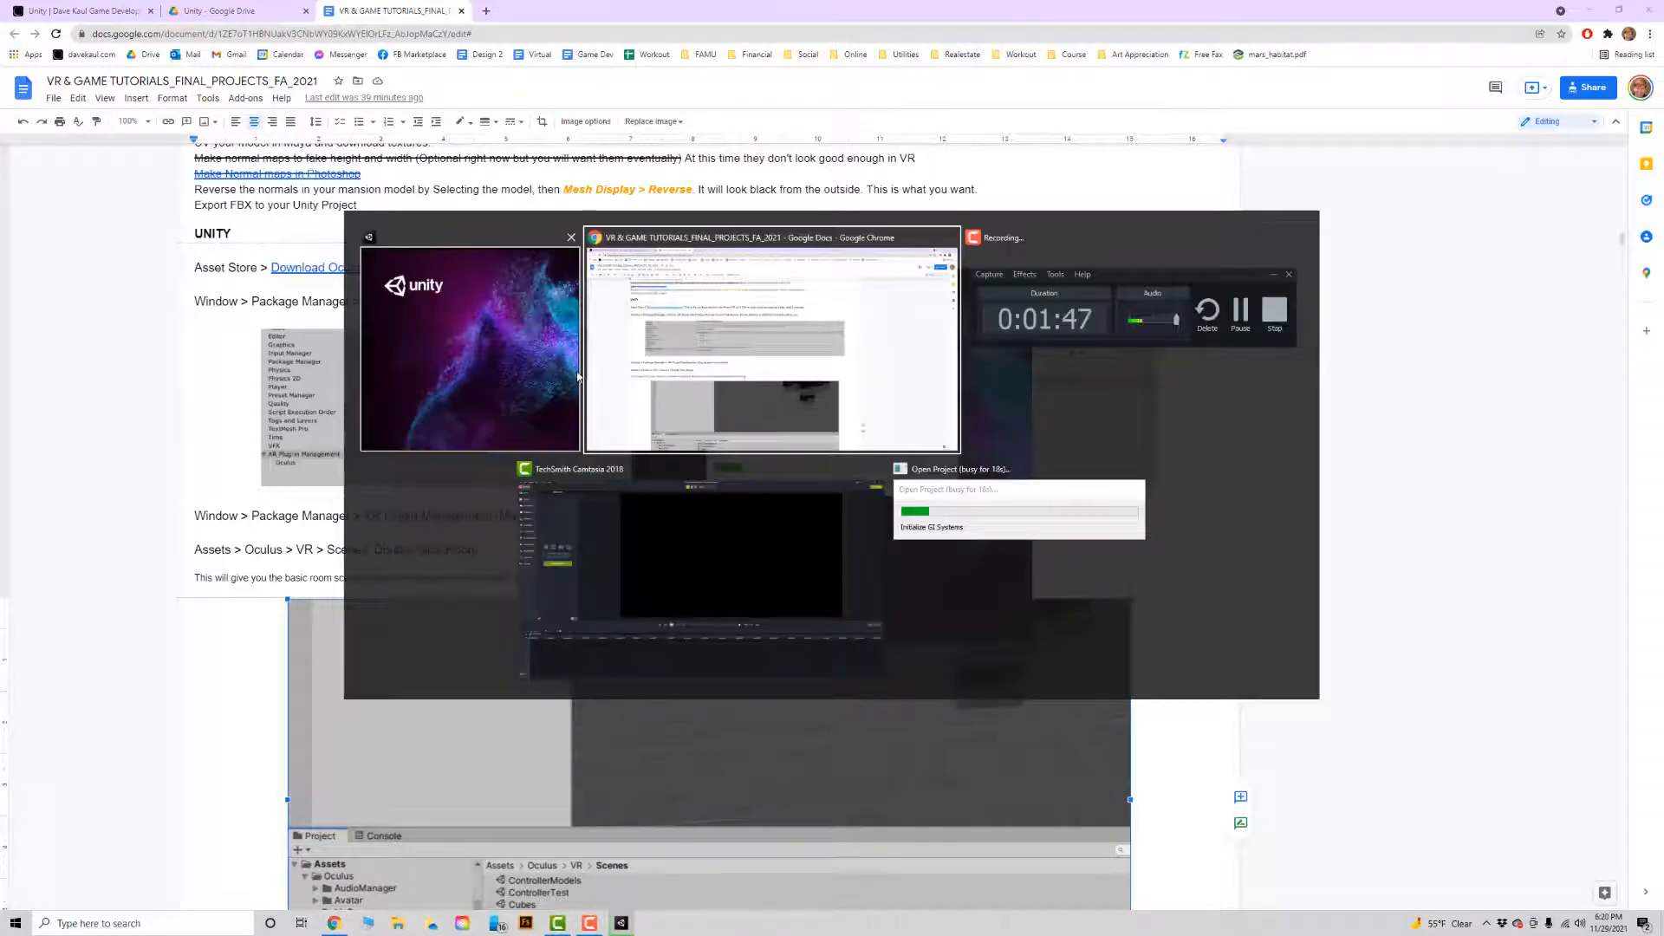
key("alt+Tab")
key("alt+Tab")
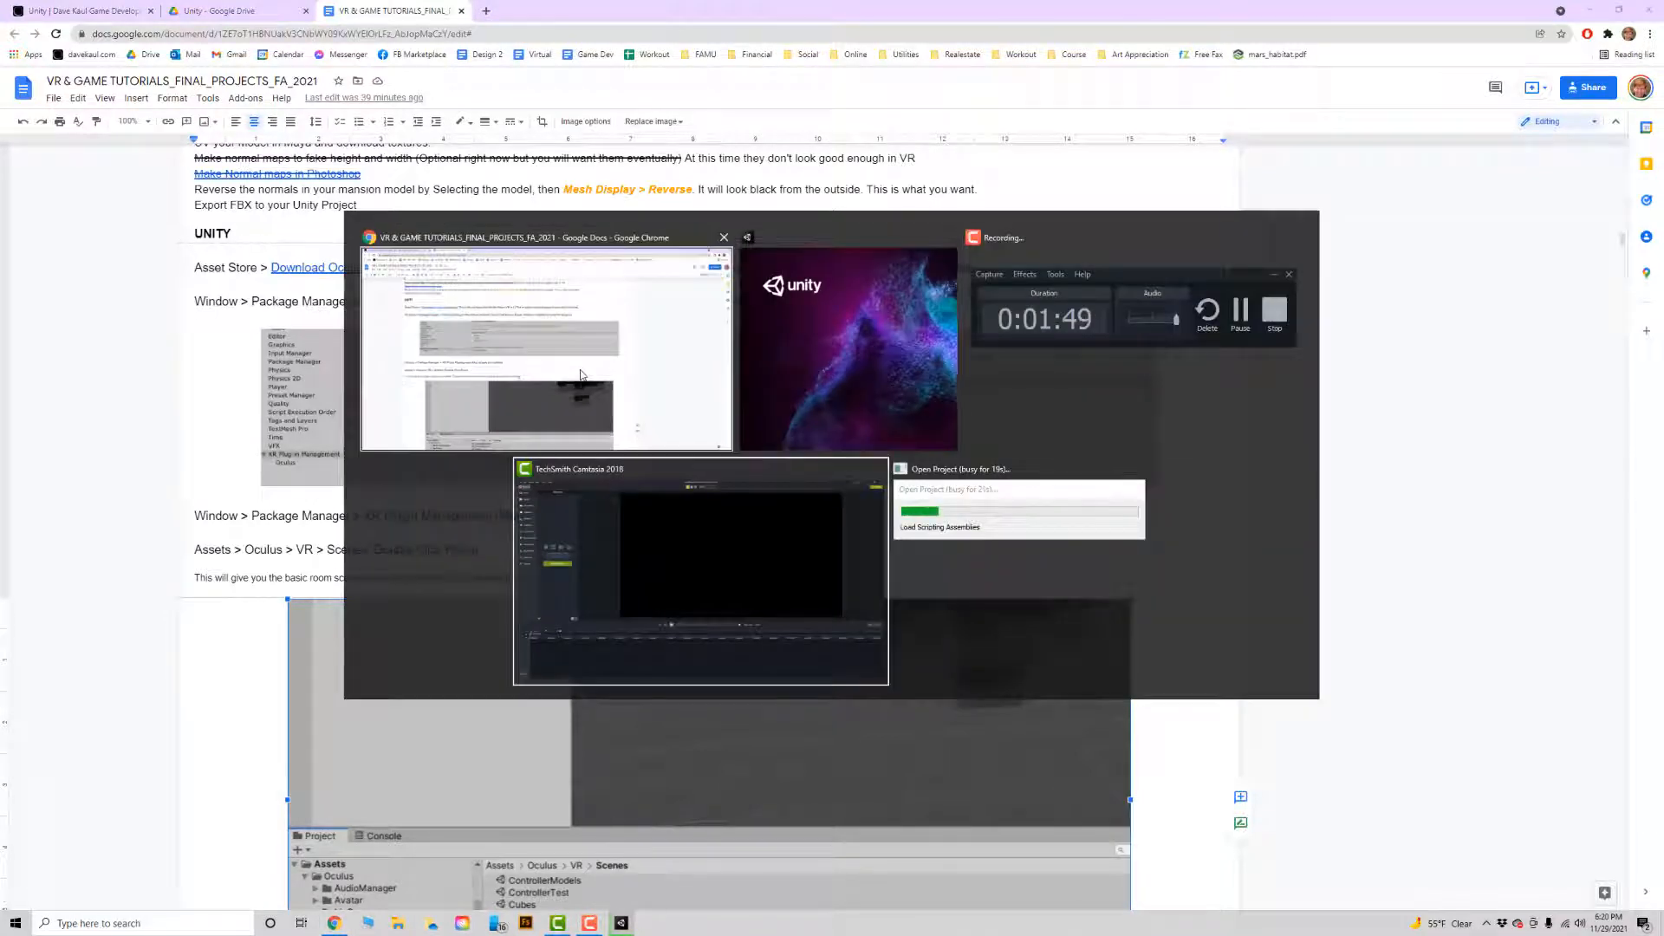
left_click(952, 485)
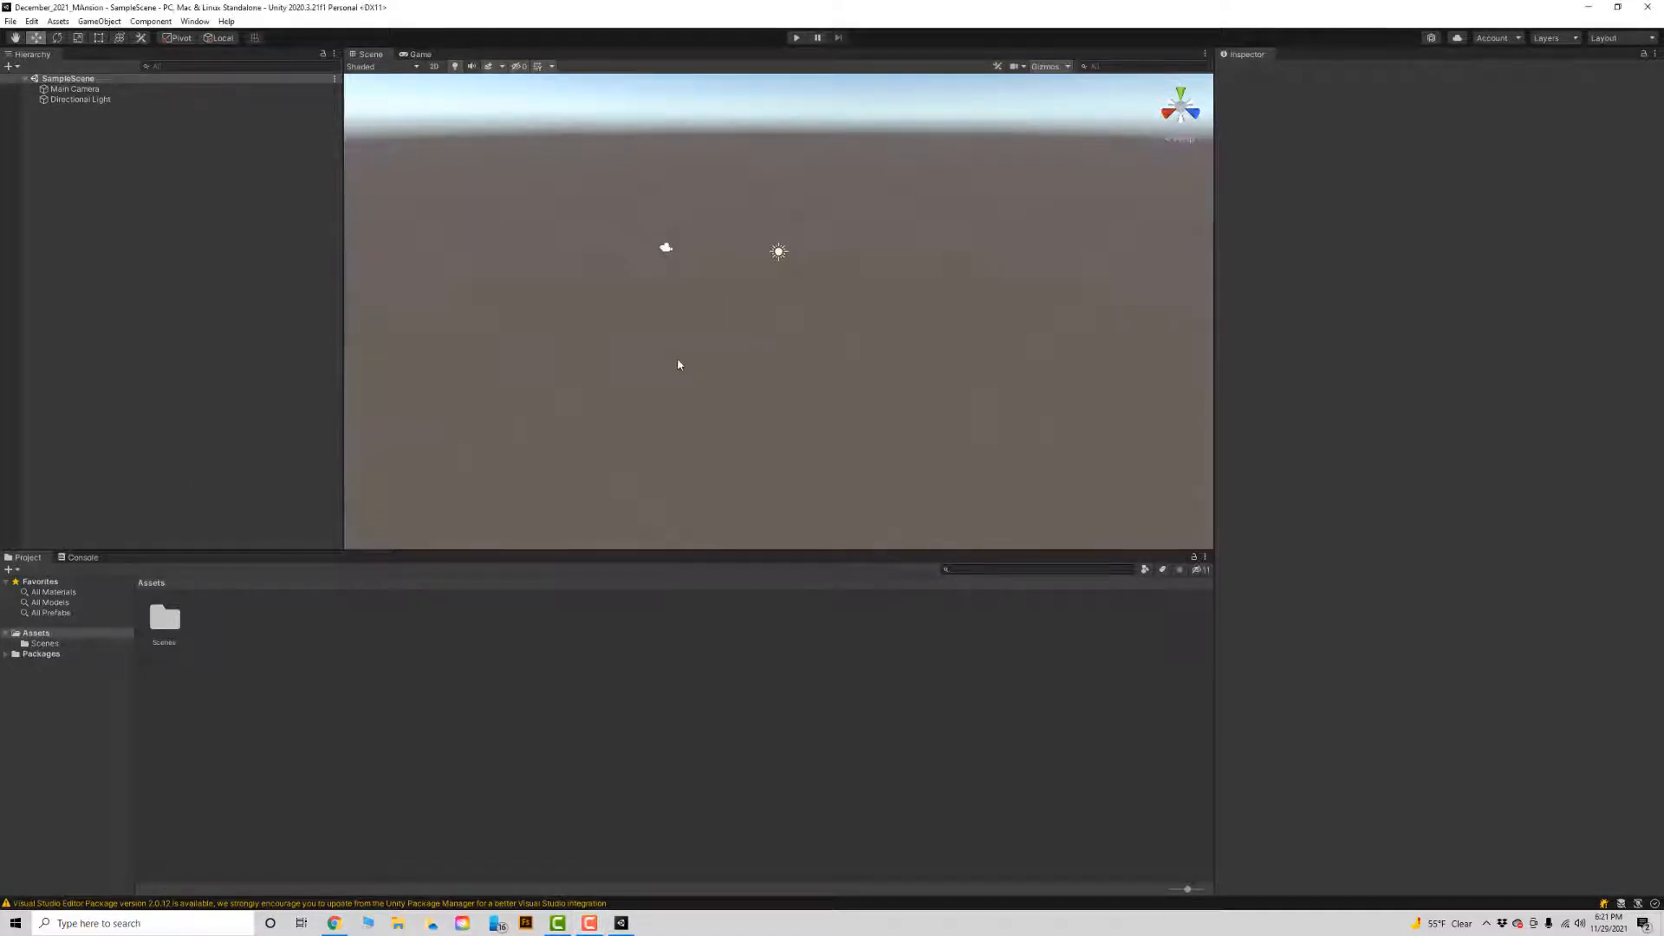
Check the Oculus Integration instruction in the document, return to the Unity editor, and open the Asset Store.
key("alt+Tab")
key("alt+Tab")
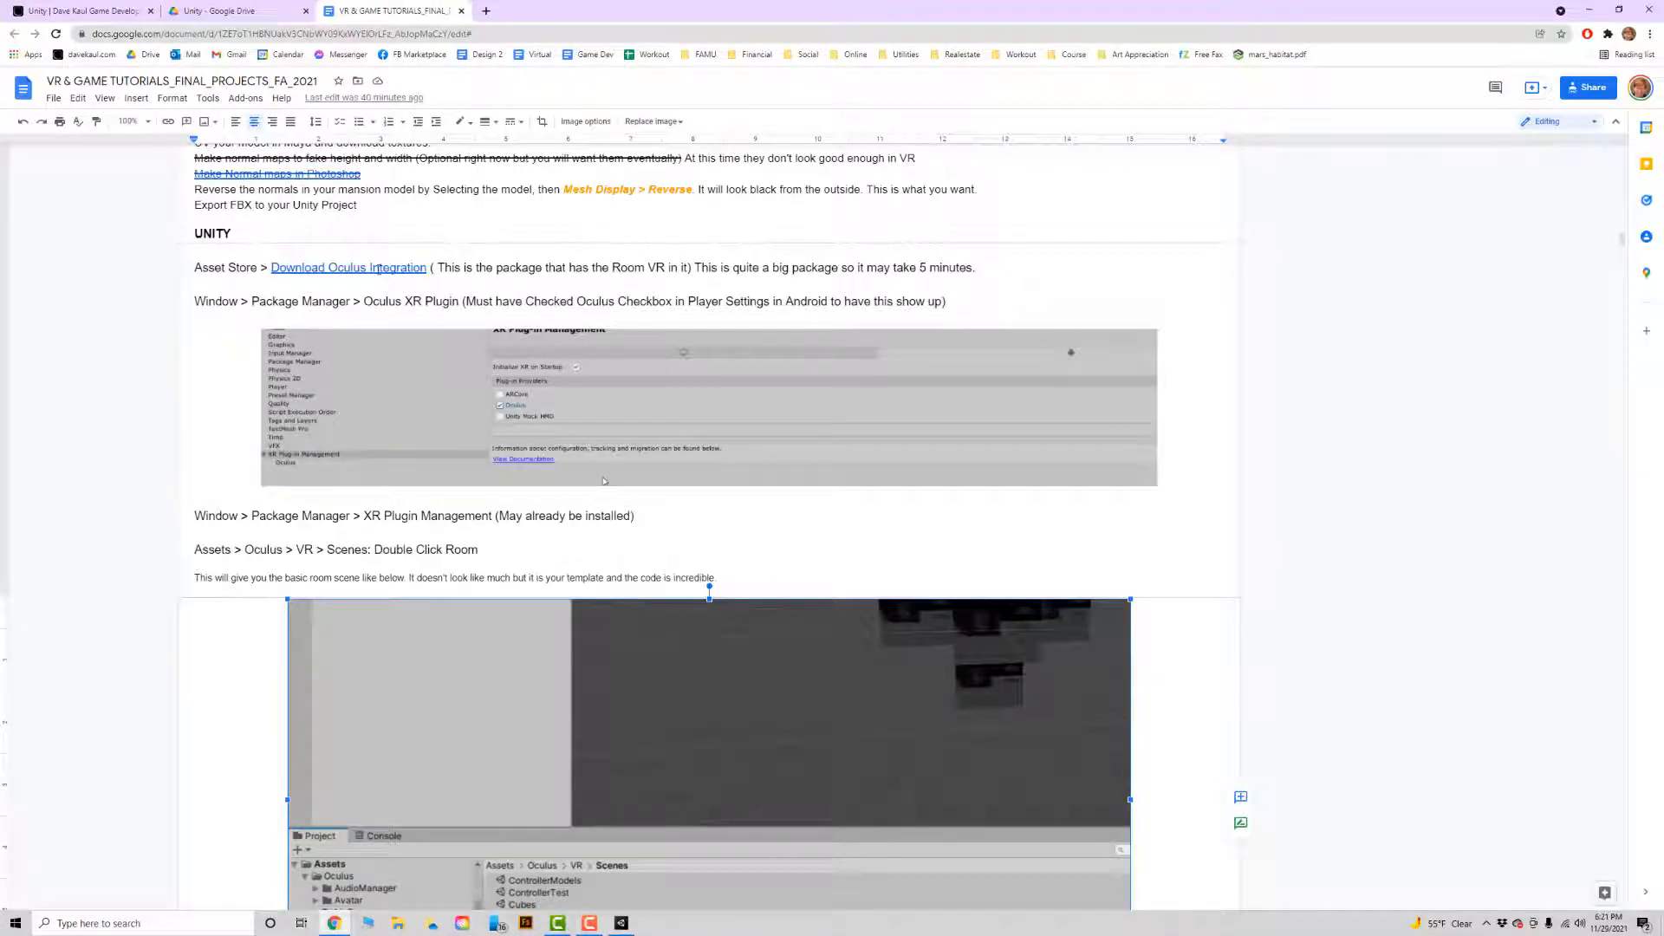
key("alt+Tab")
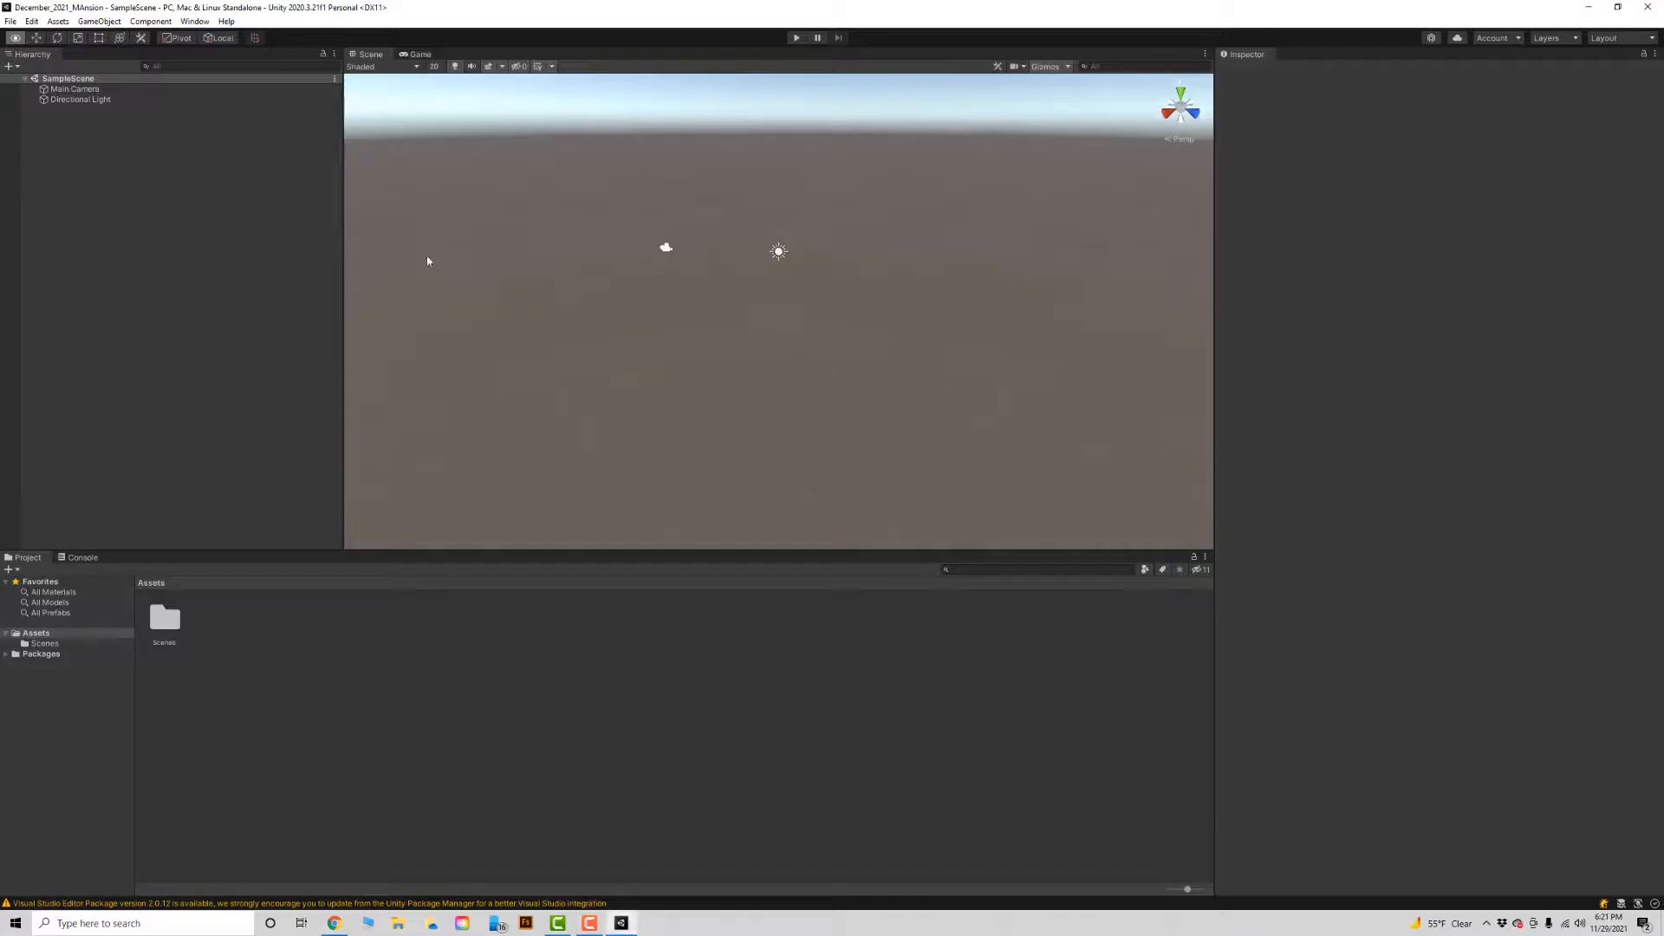
left_click(192, 21)
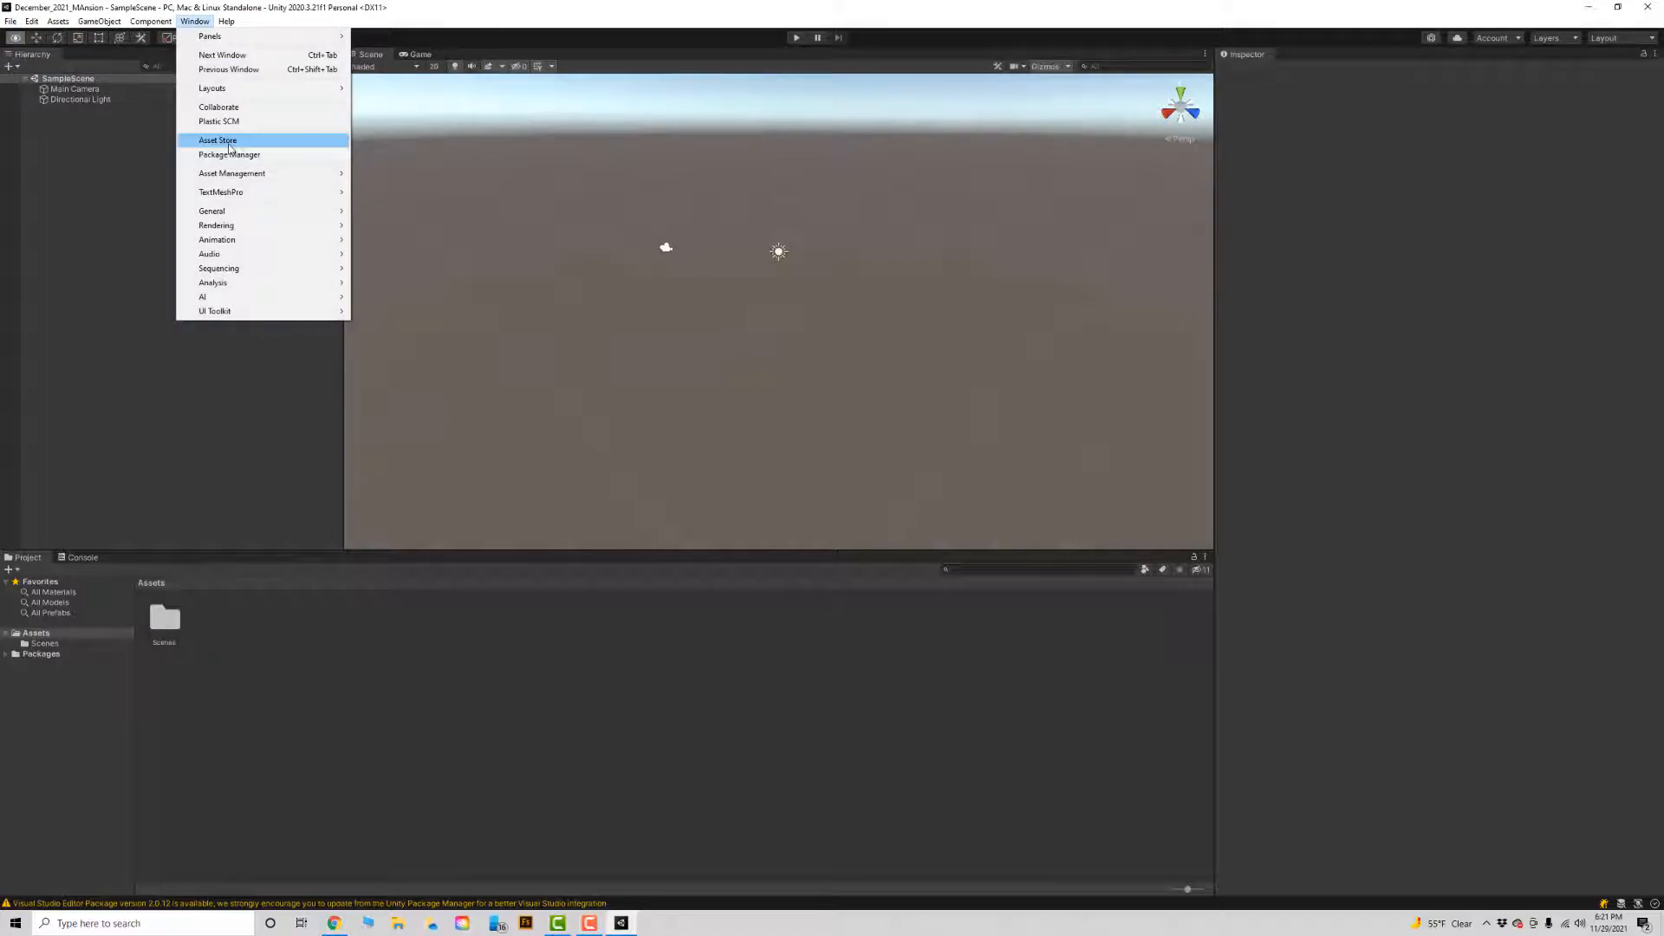
left_click(228, 142)
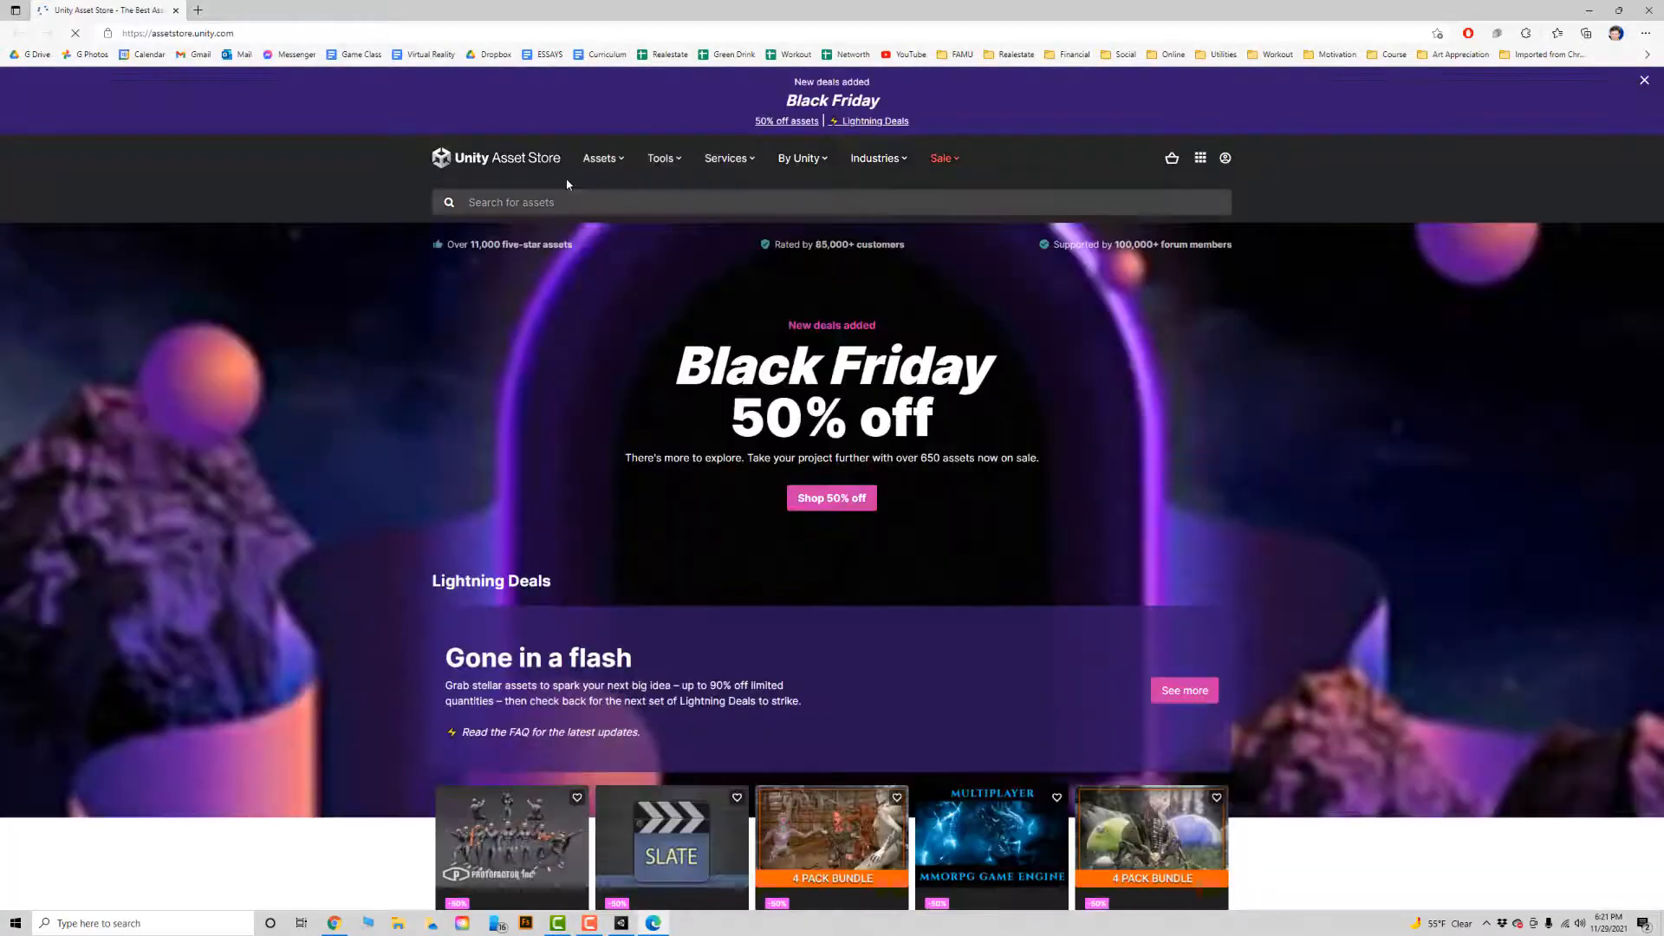
Search the Asset Store for "oculus" and open the Oculus Integration asset page.
left_click(572, 202)
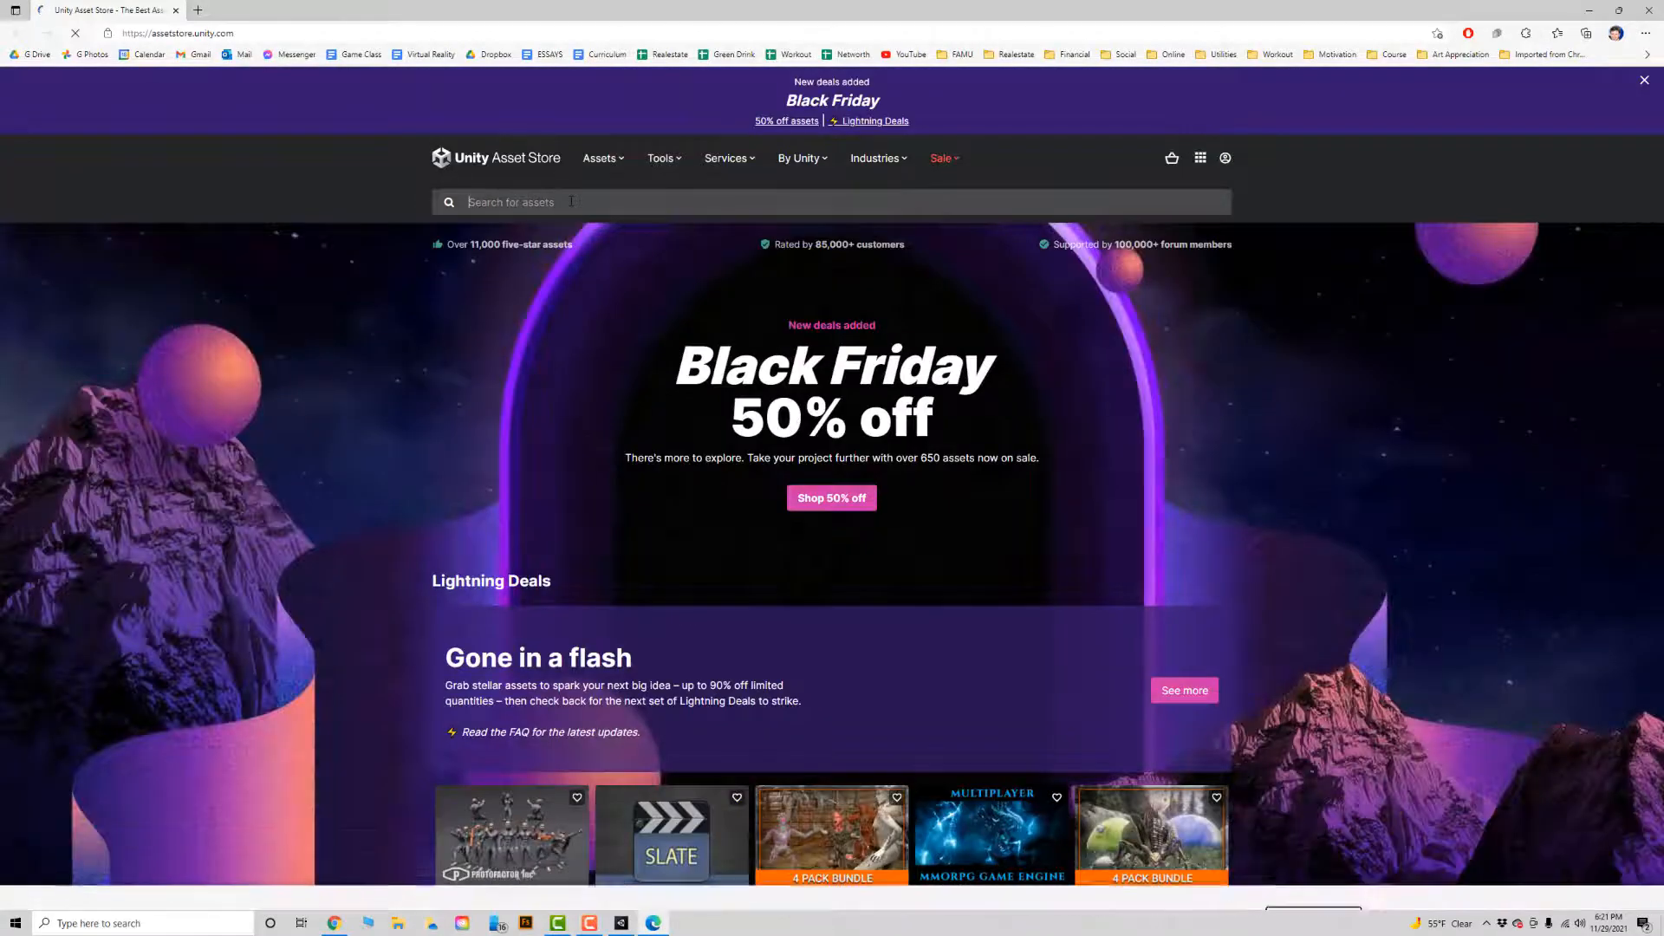
type("oculus")
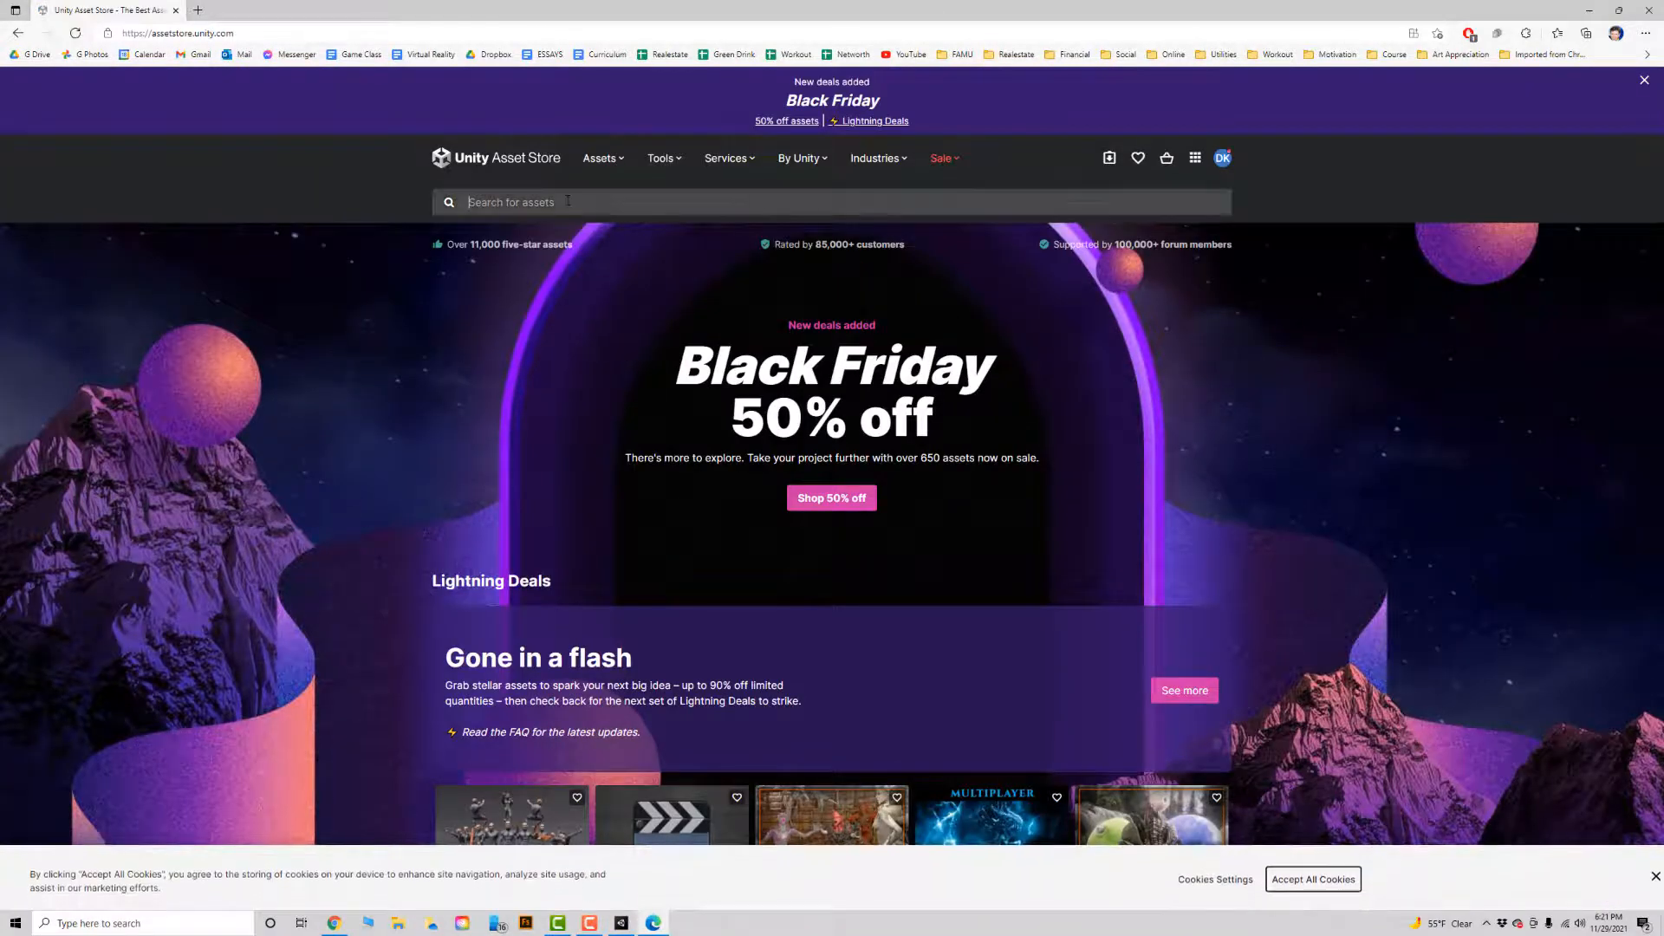
type("oculus")
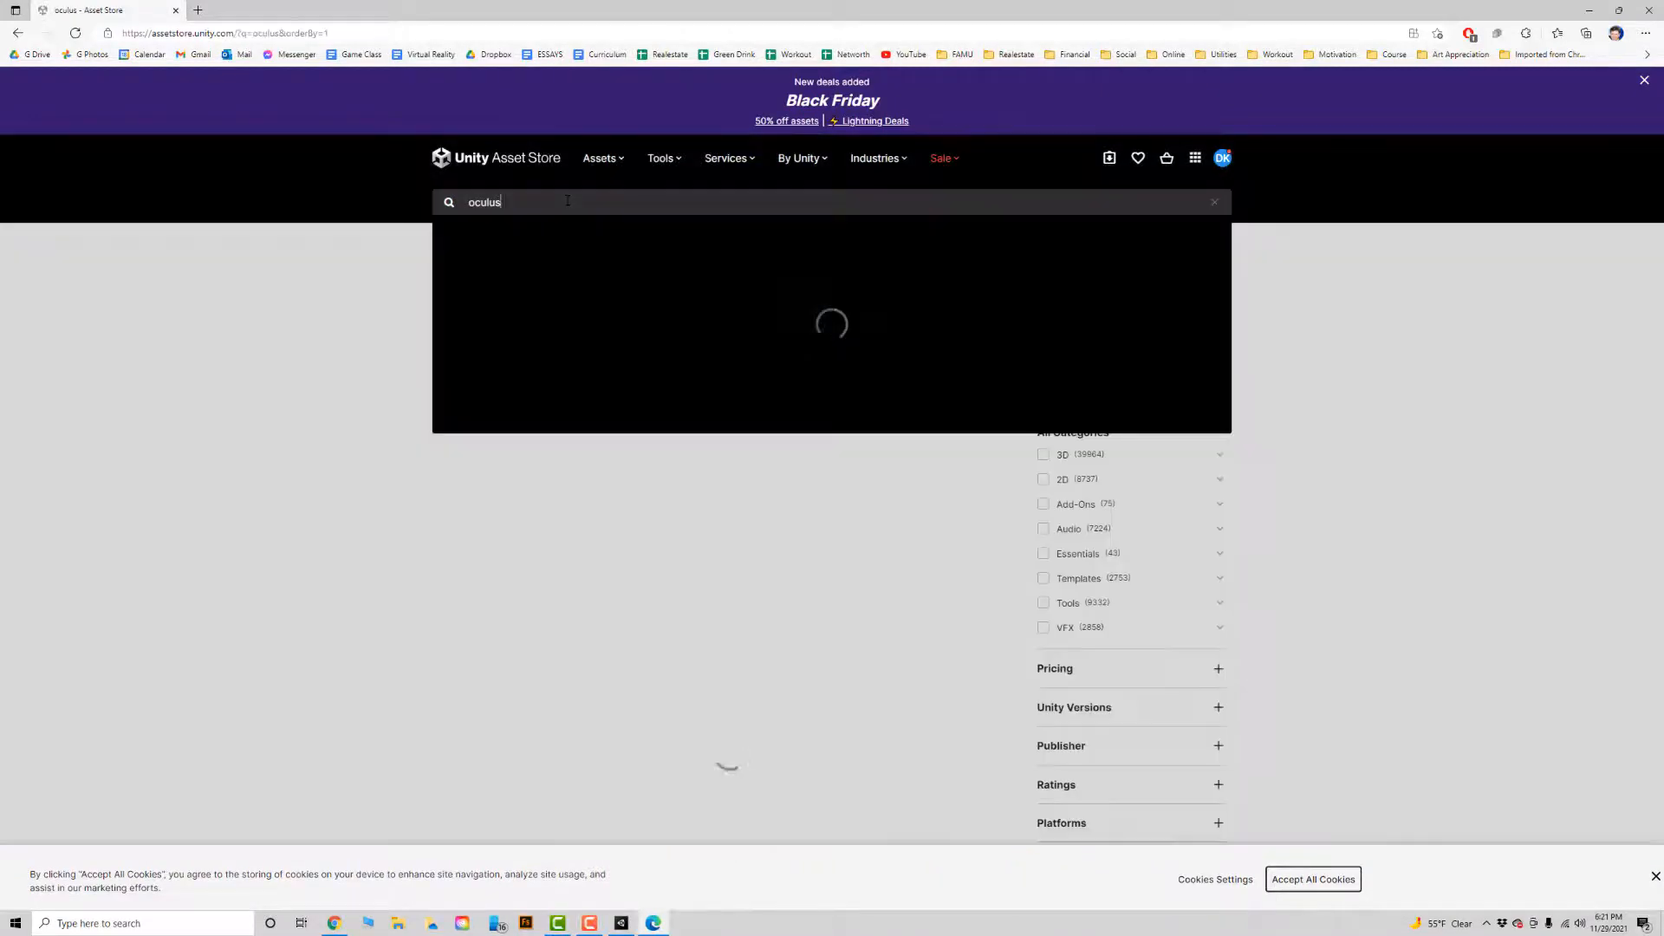
left_click(520, 613)
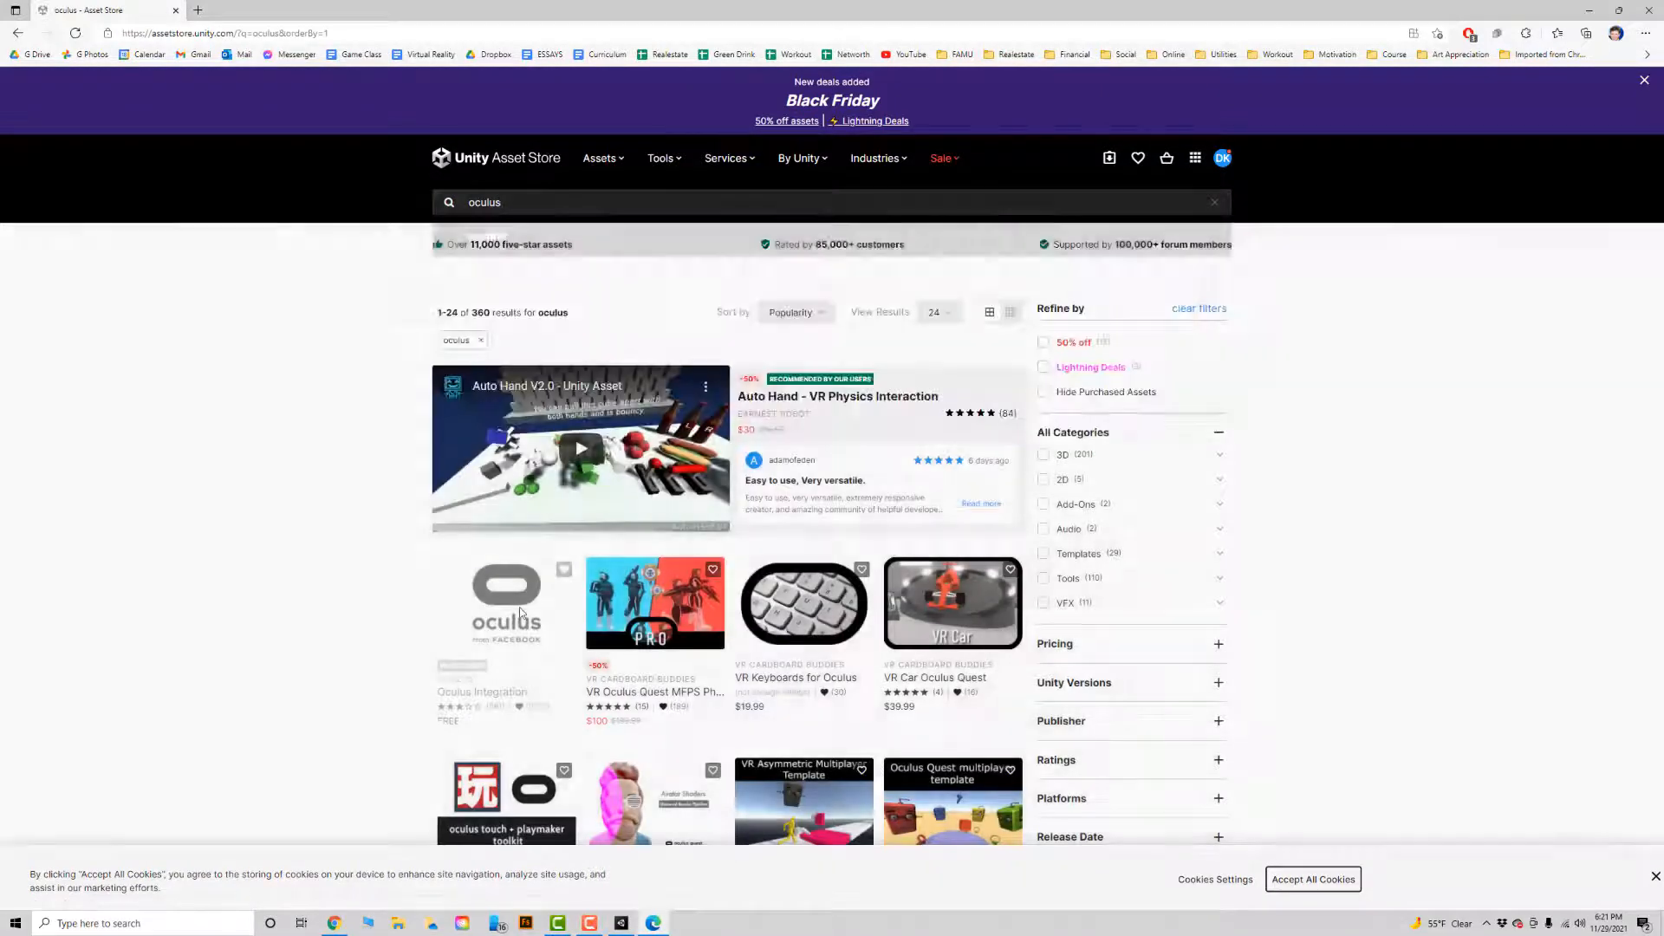
left_click(520, 612)
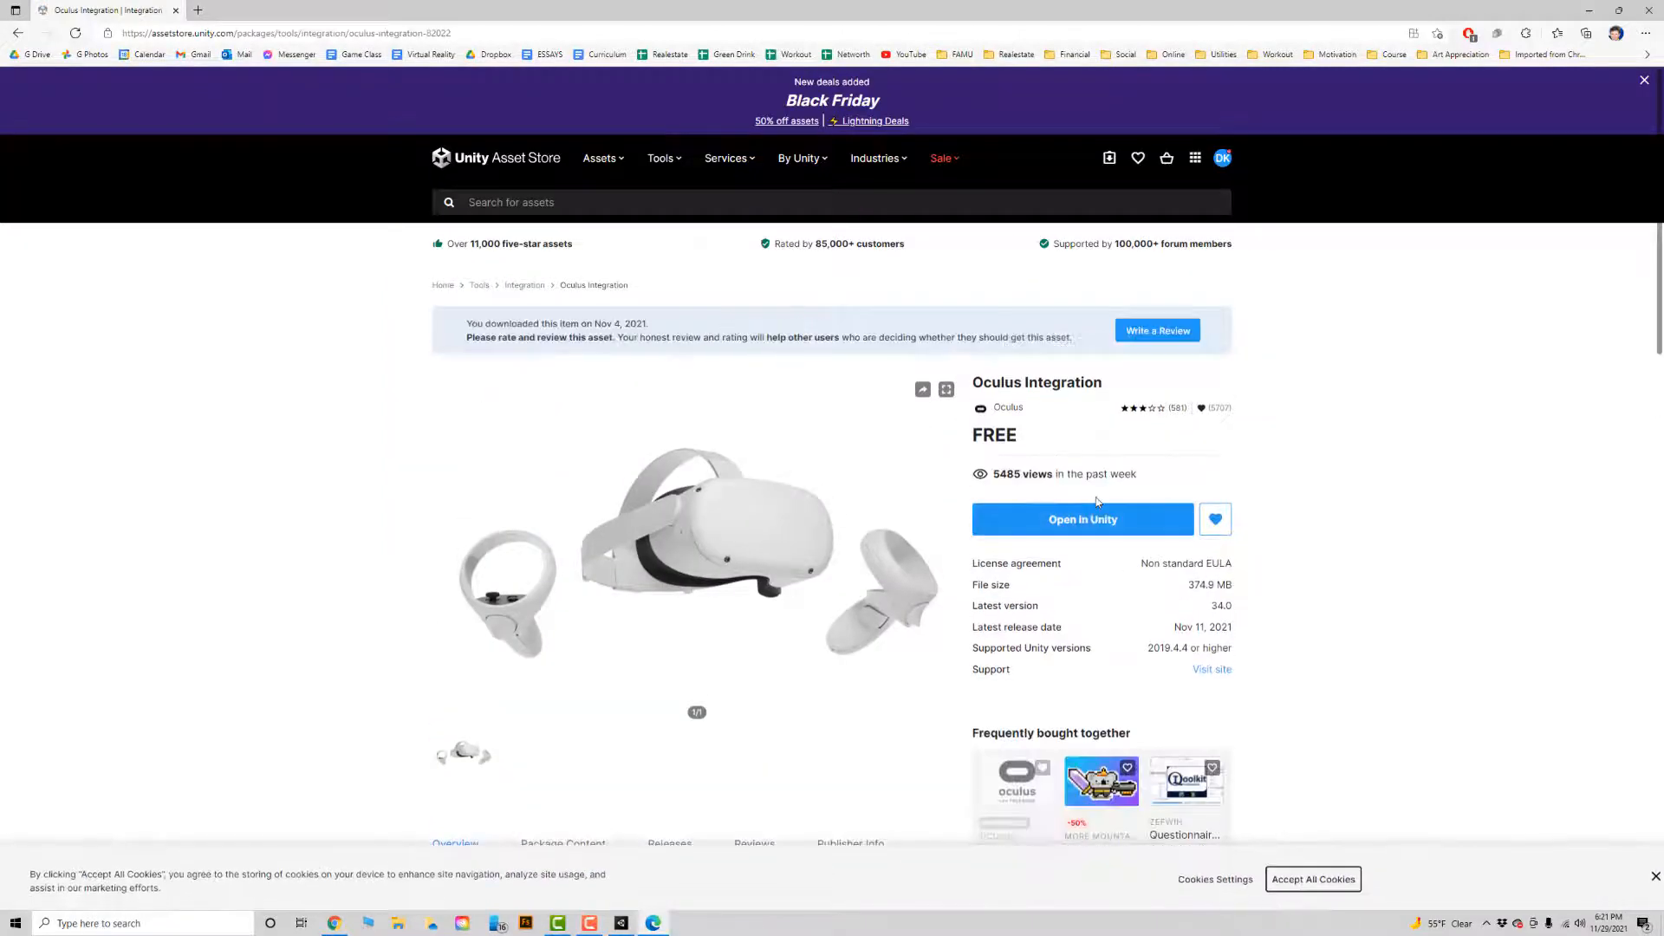
Open Oculus Integration in Unity's Package Manager and import all of its files into the project.
left_click(1099, 520)
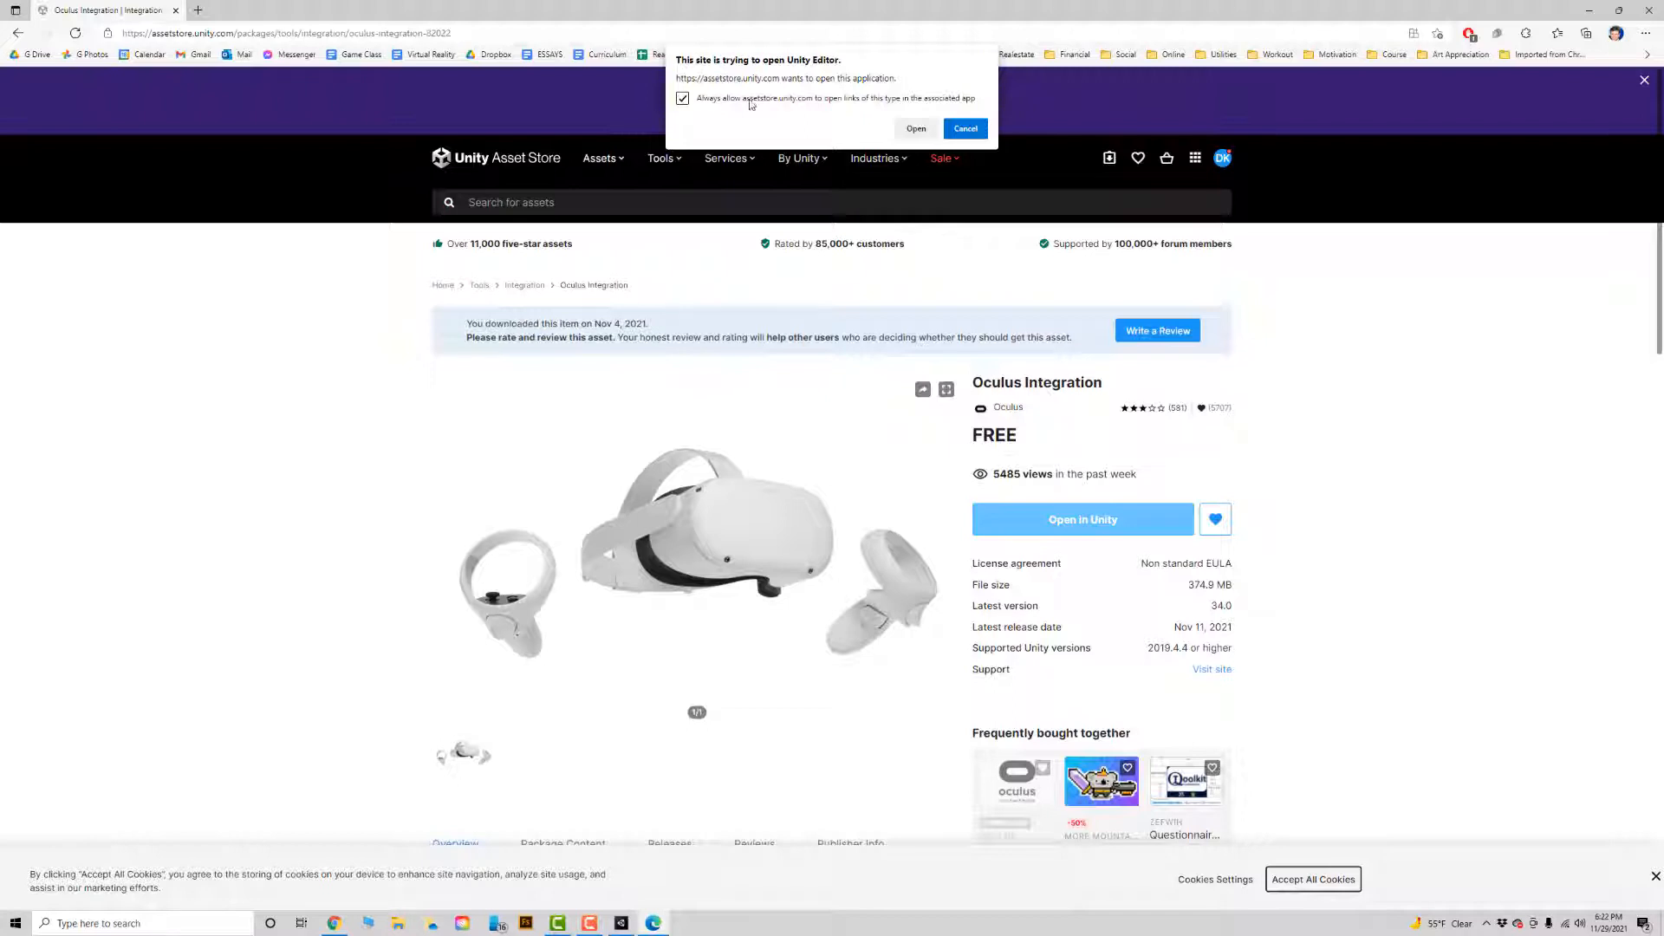
left_click(920, 129)
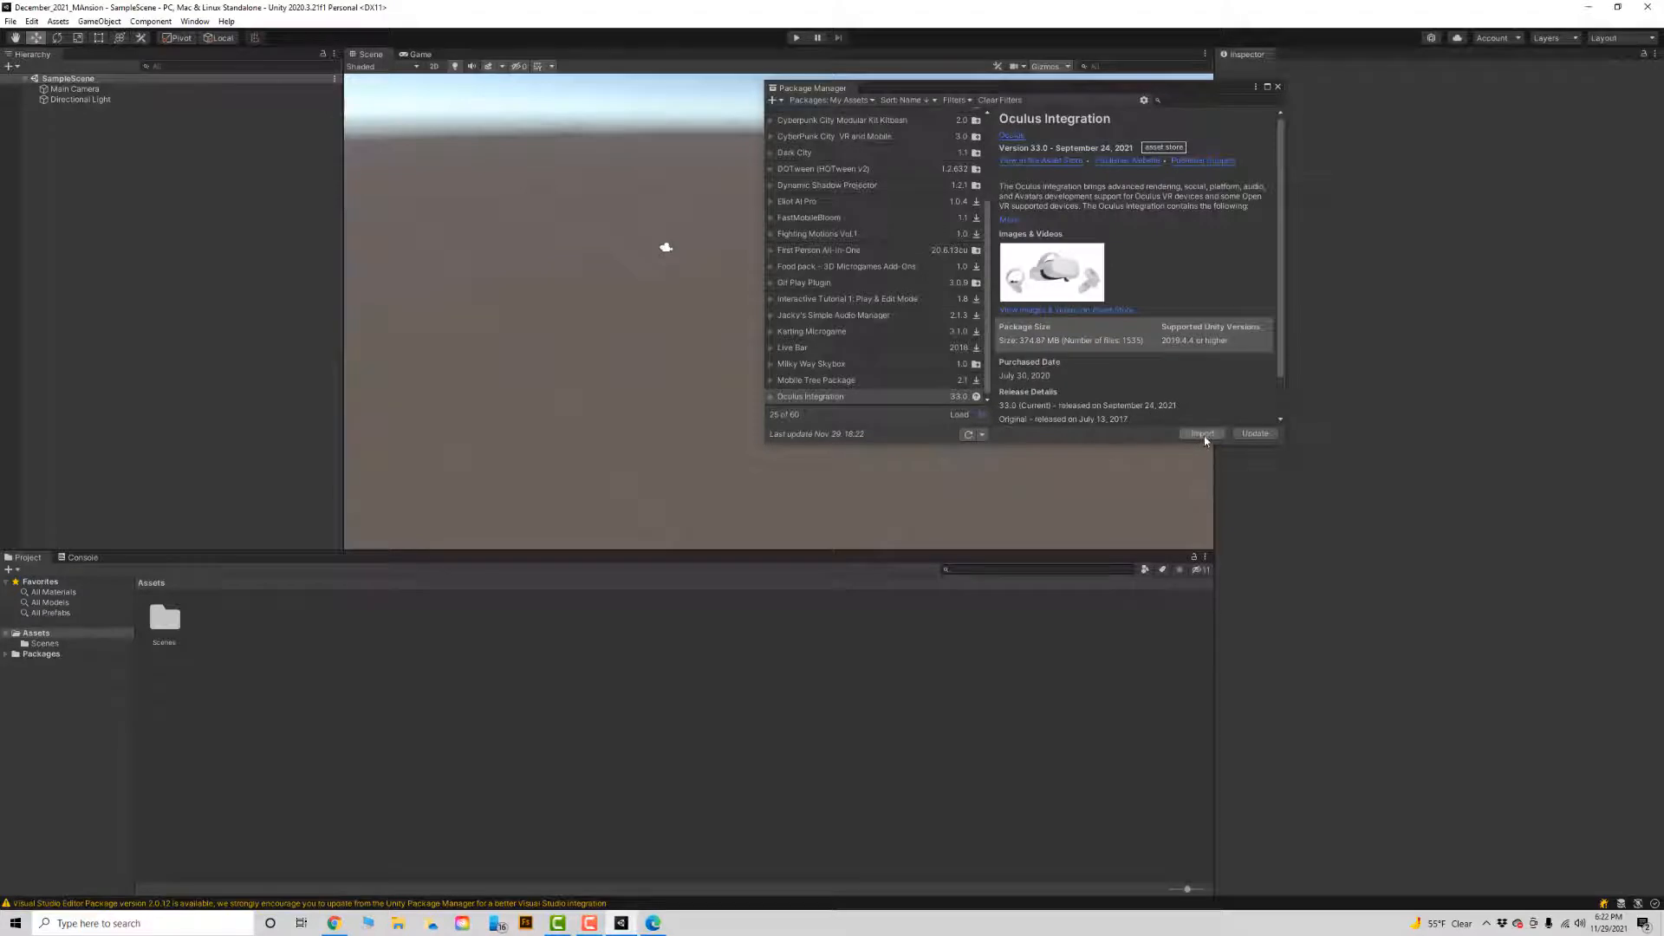
left_click(1203, 434)
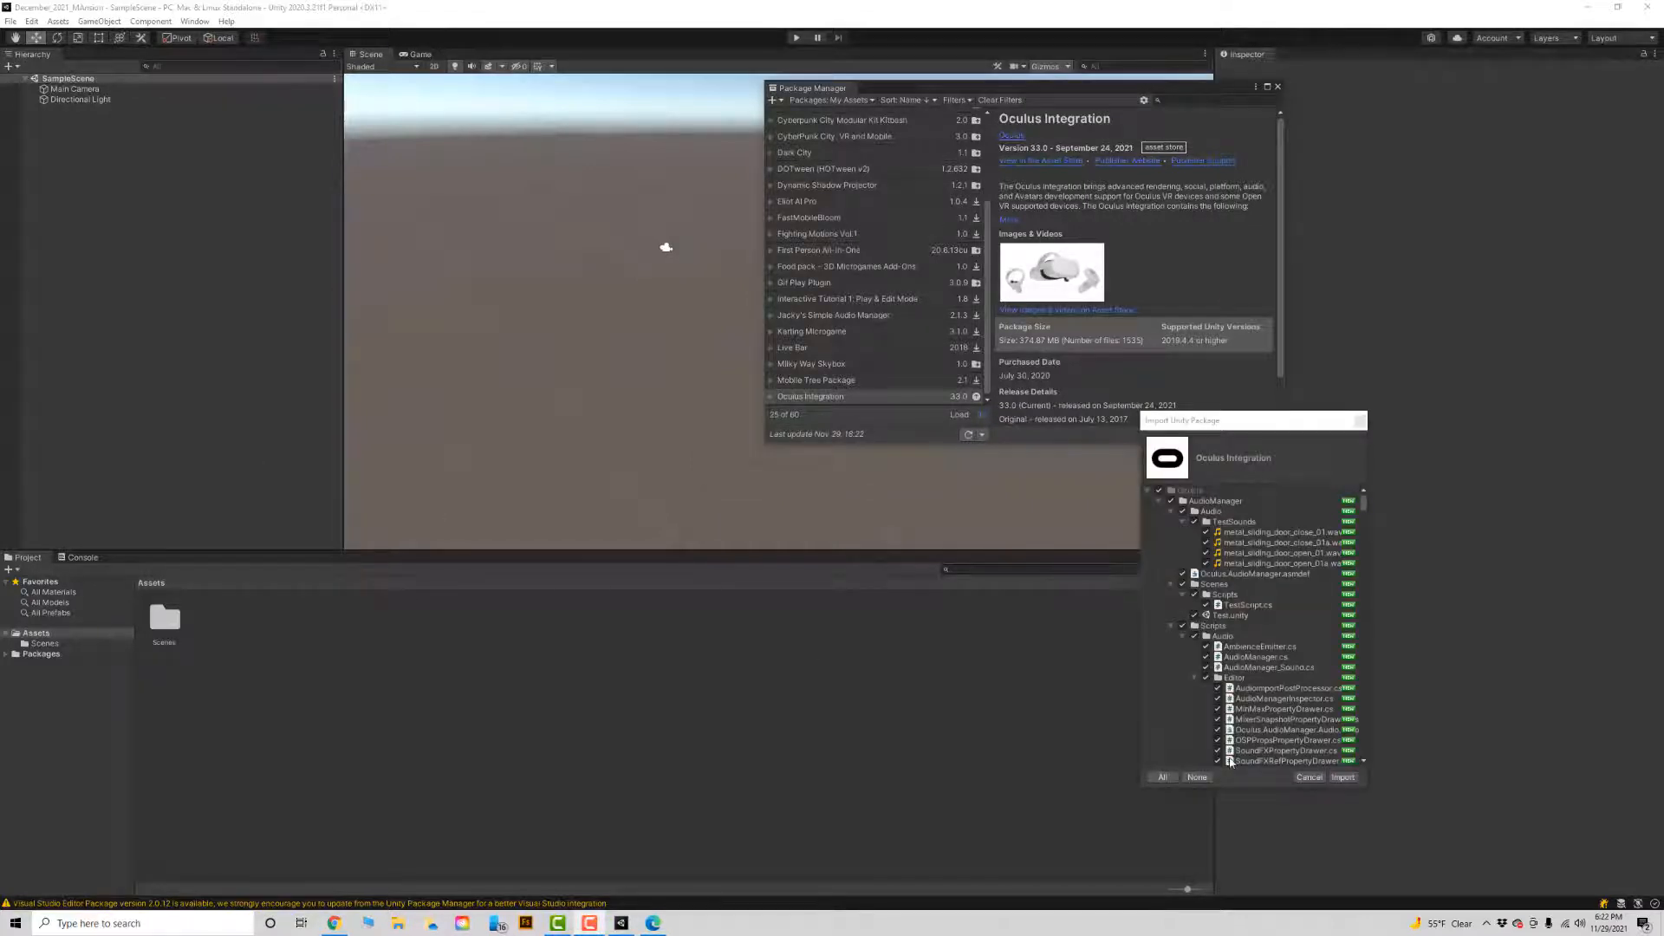
left_click(1343, 778)
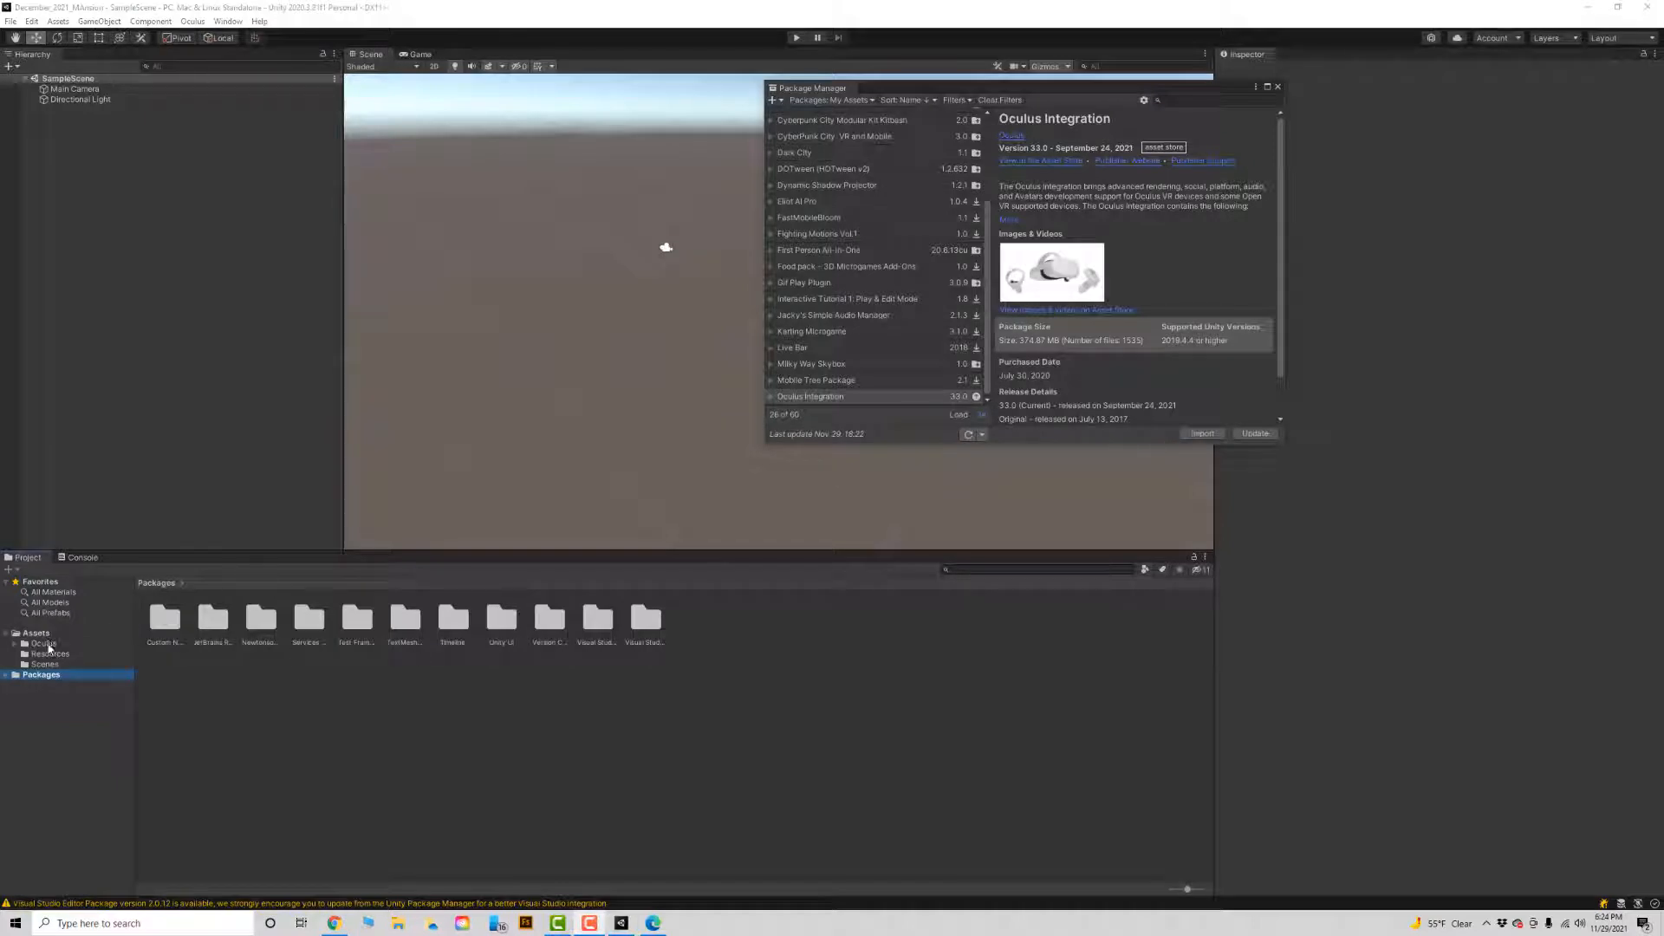
Open the Room scene from the project's Assets/Oculus/VR/Scenes folder.
left_click(44, 644)
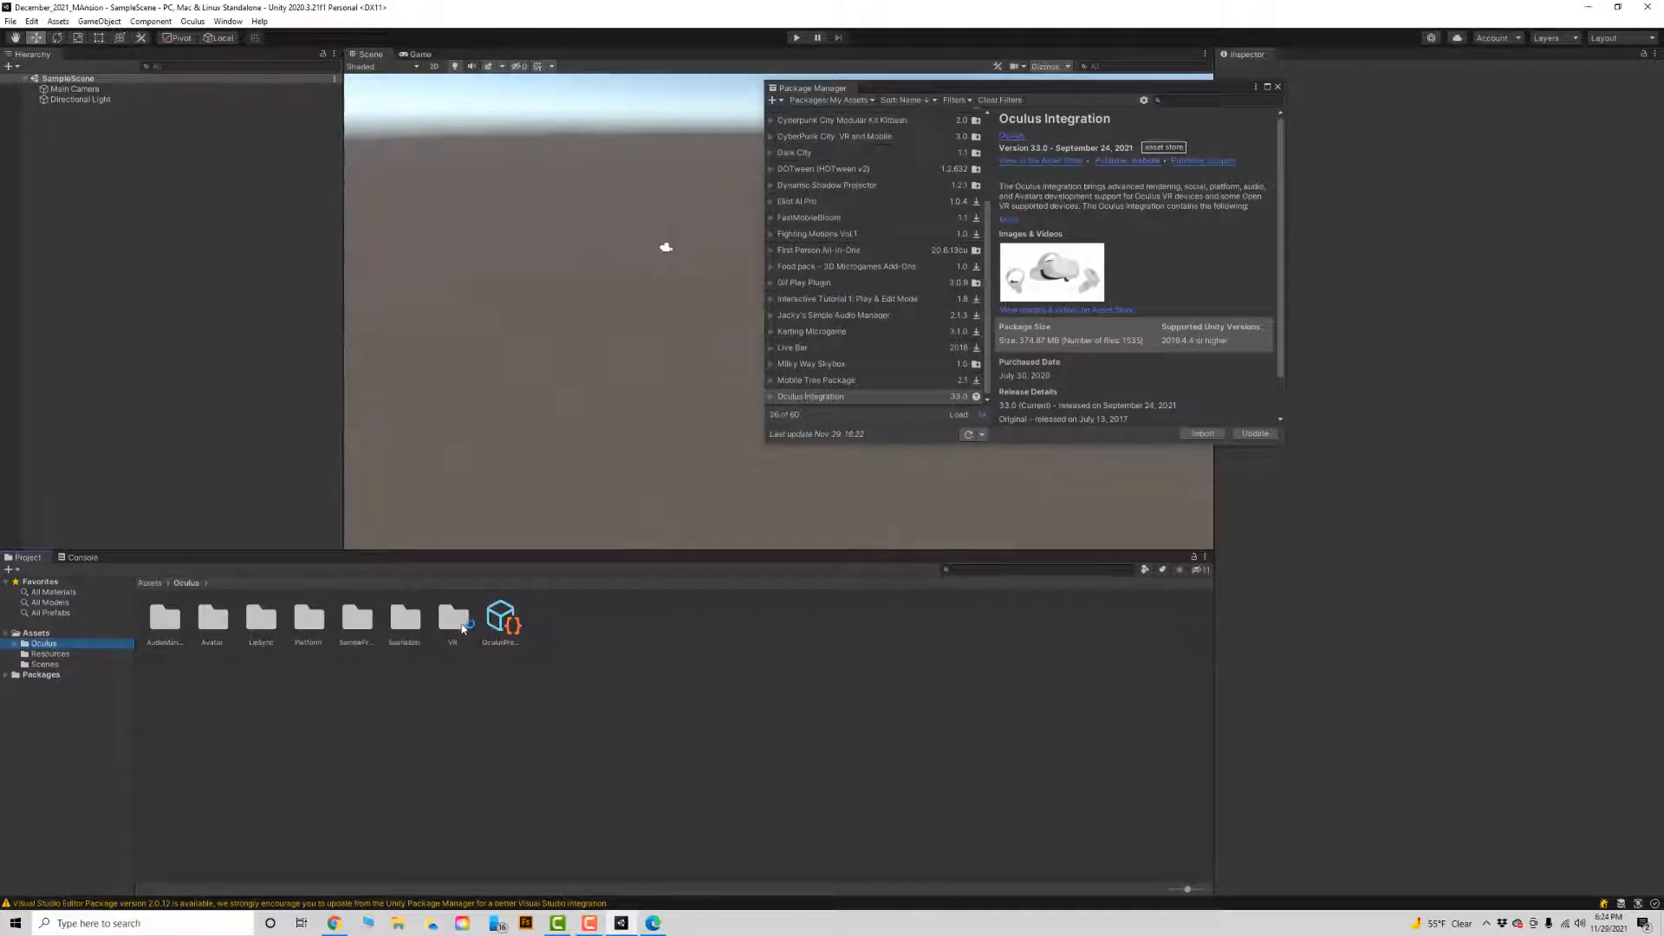
double_click(454, 619)
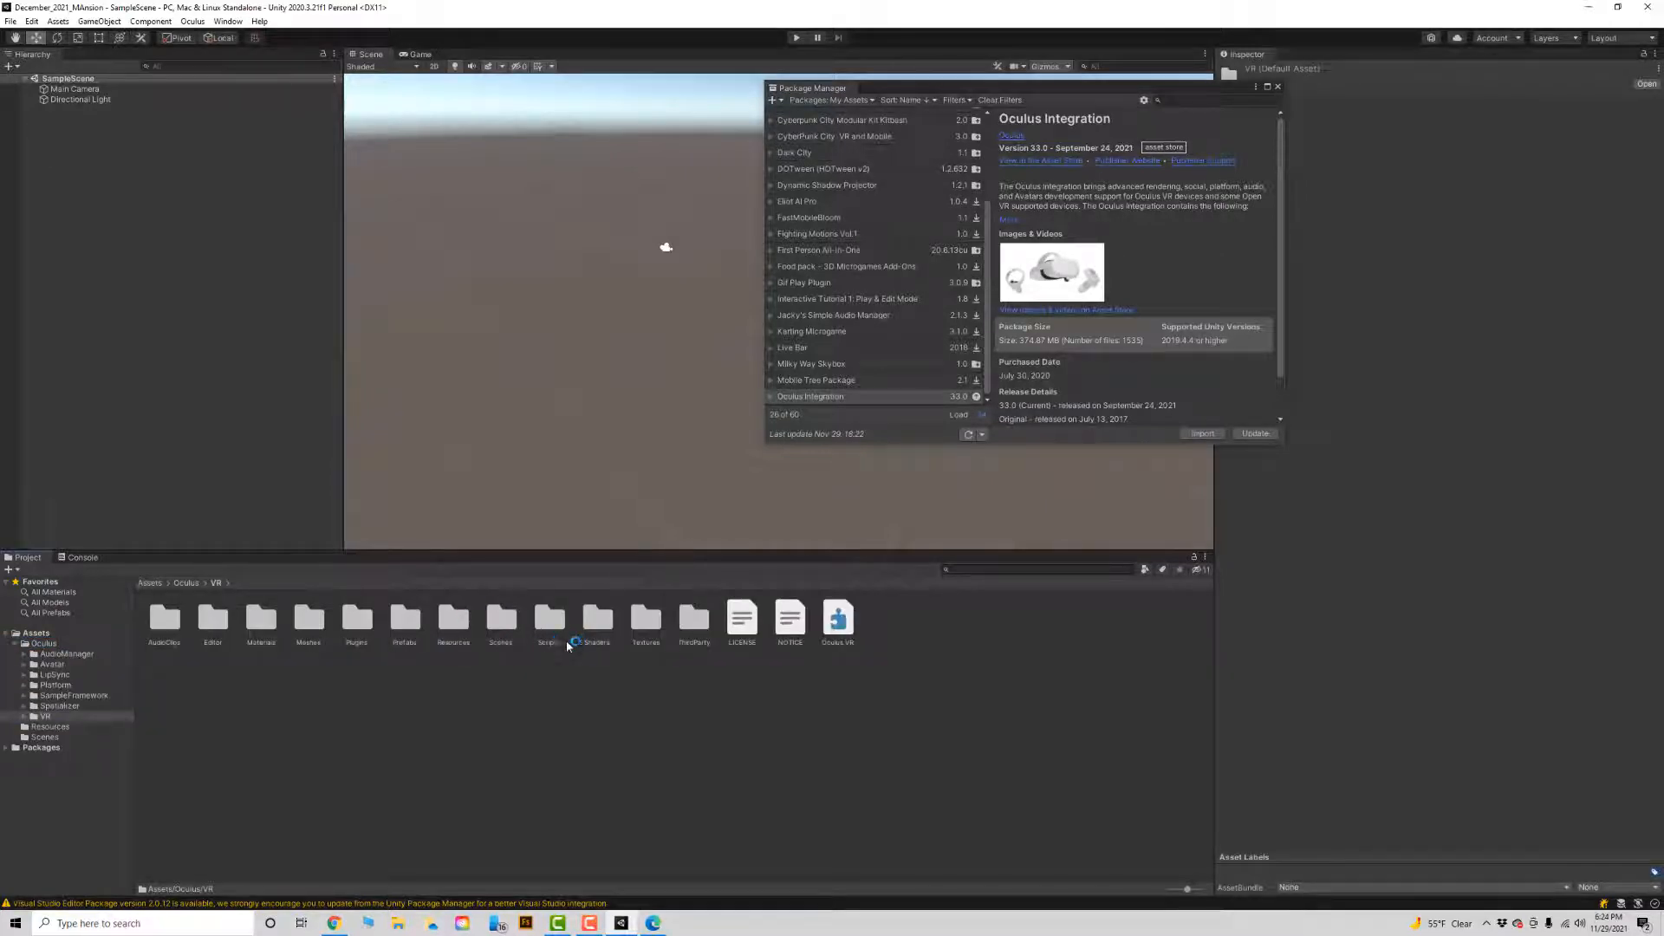
double_click(502, 618)
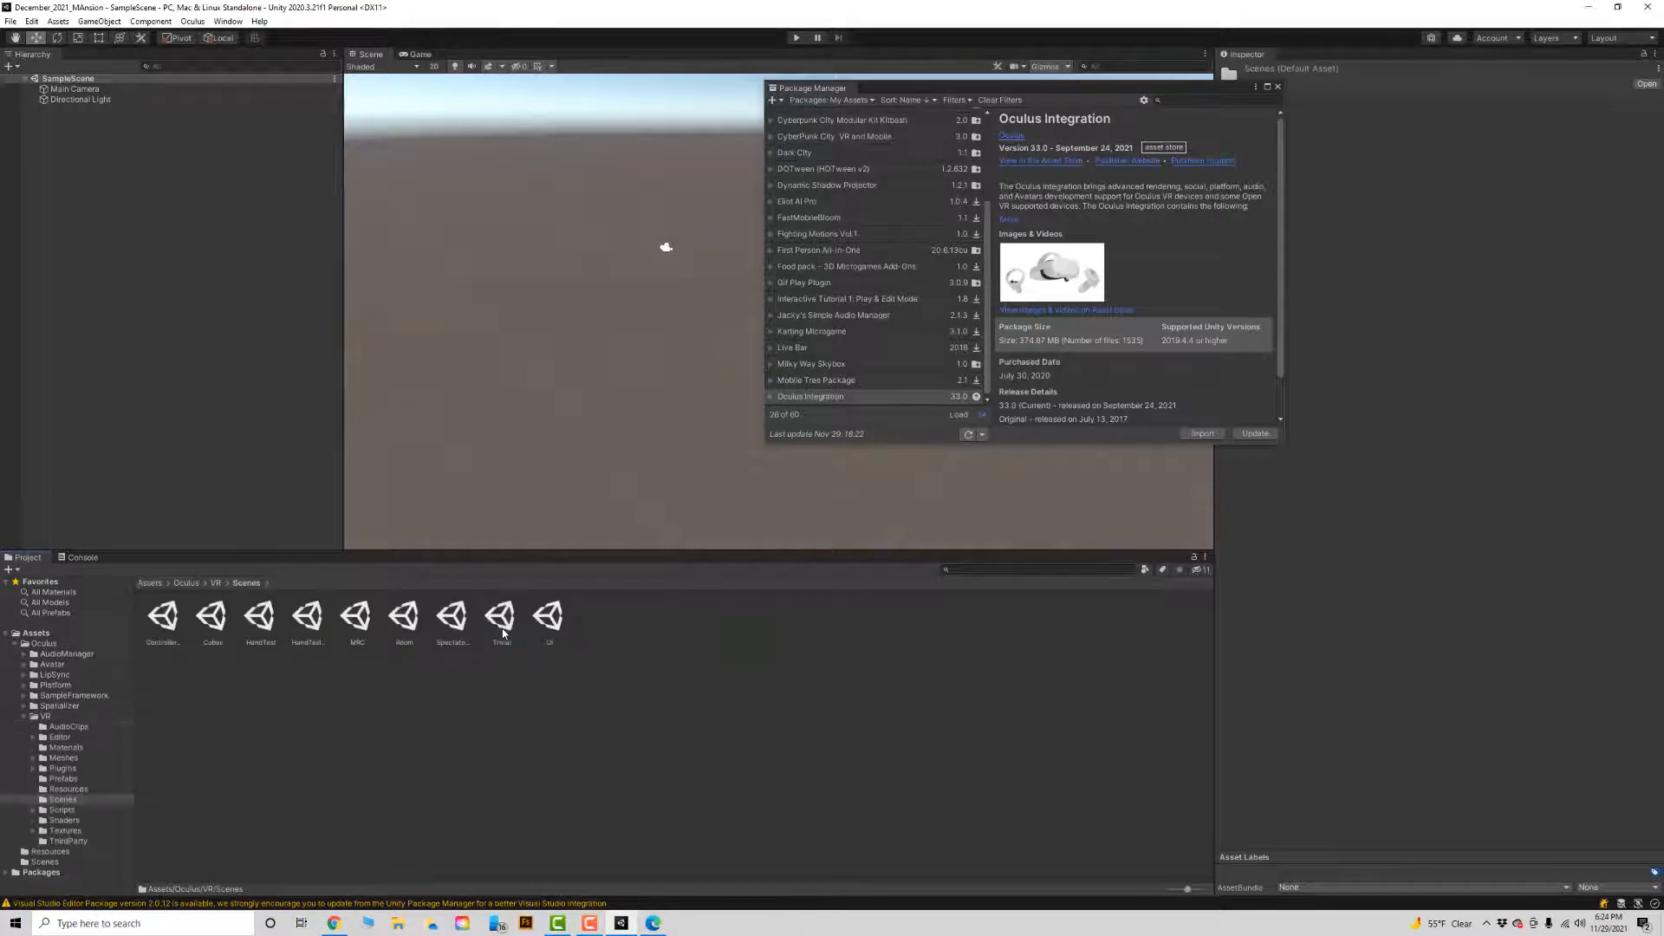
double_click(406, 618)
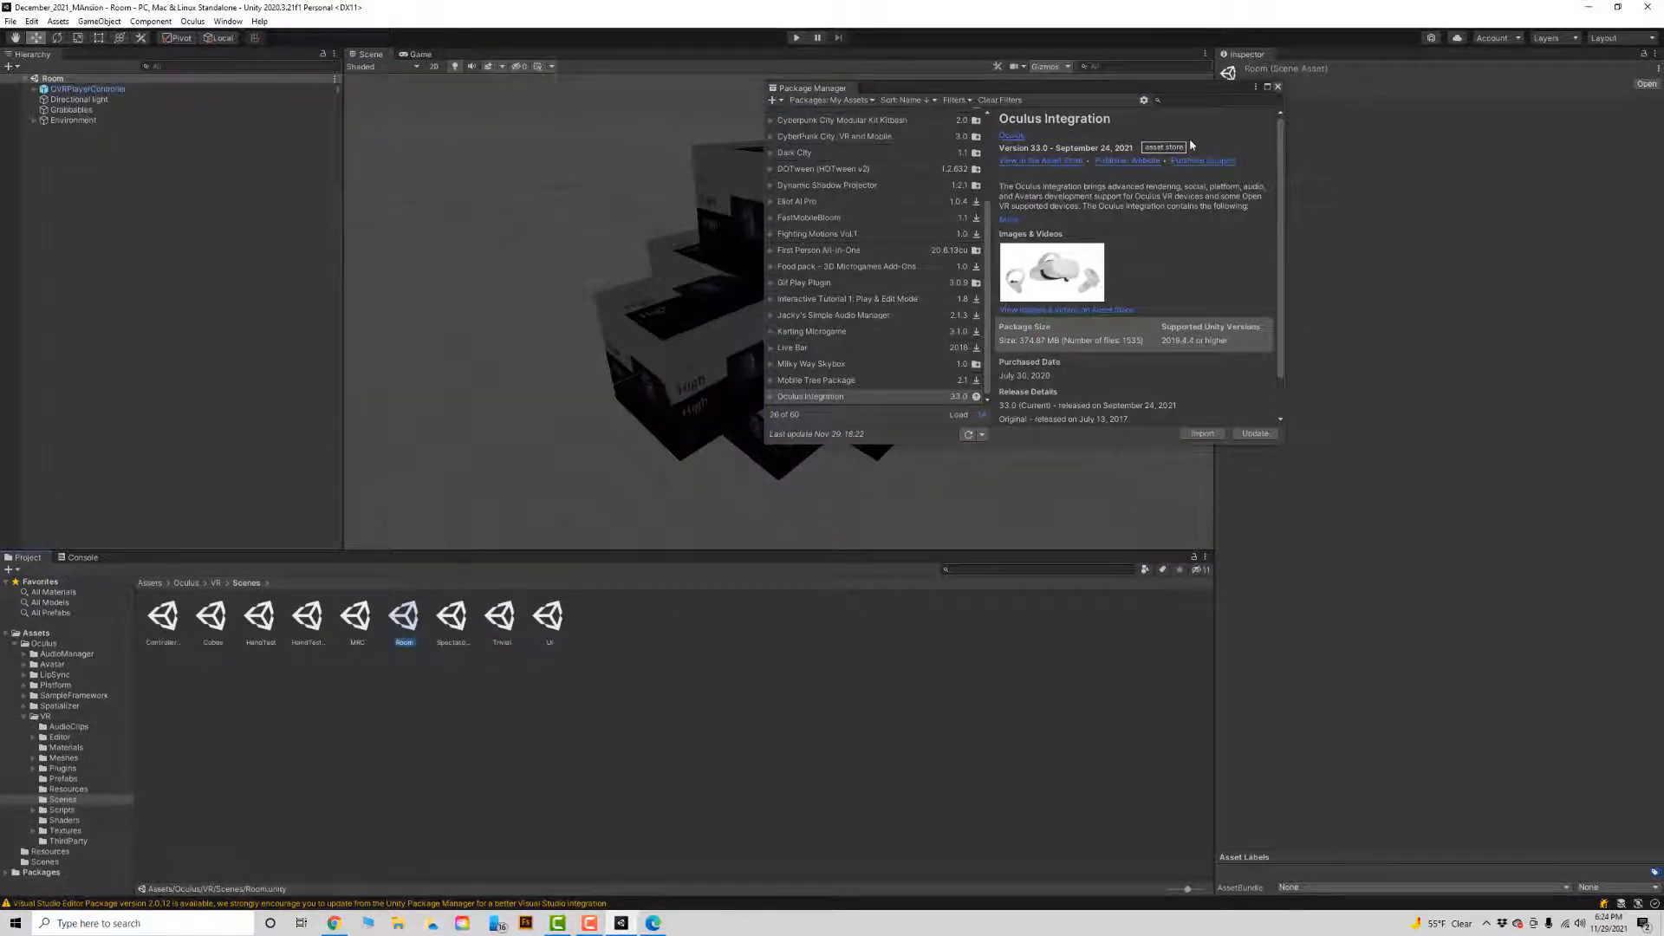
Test the Room scene in Play mode, and stop the playback.
key("alt+Tab")
key("alt+Tab")
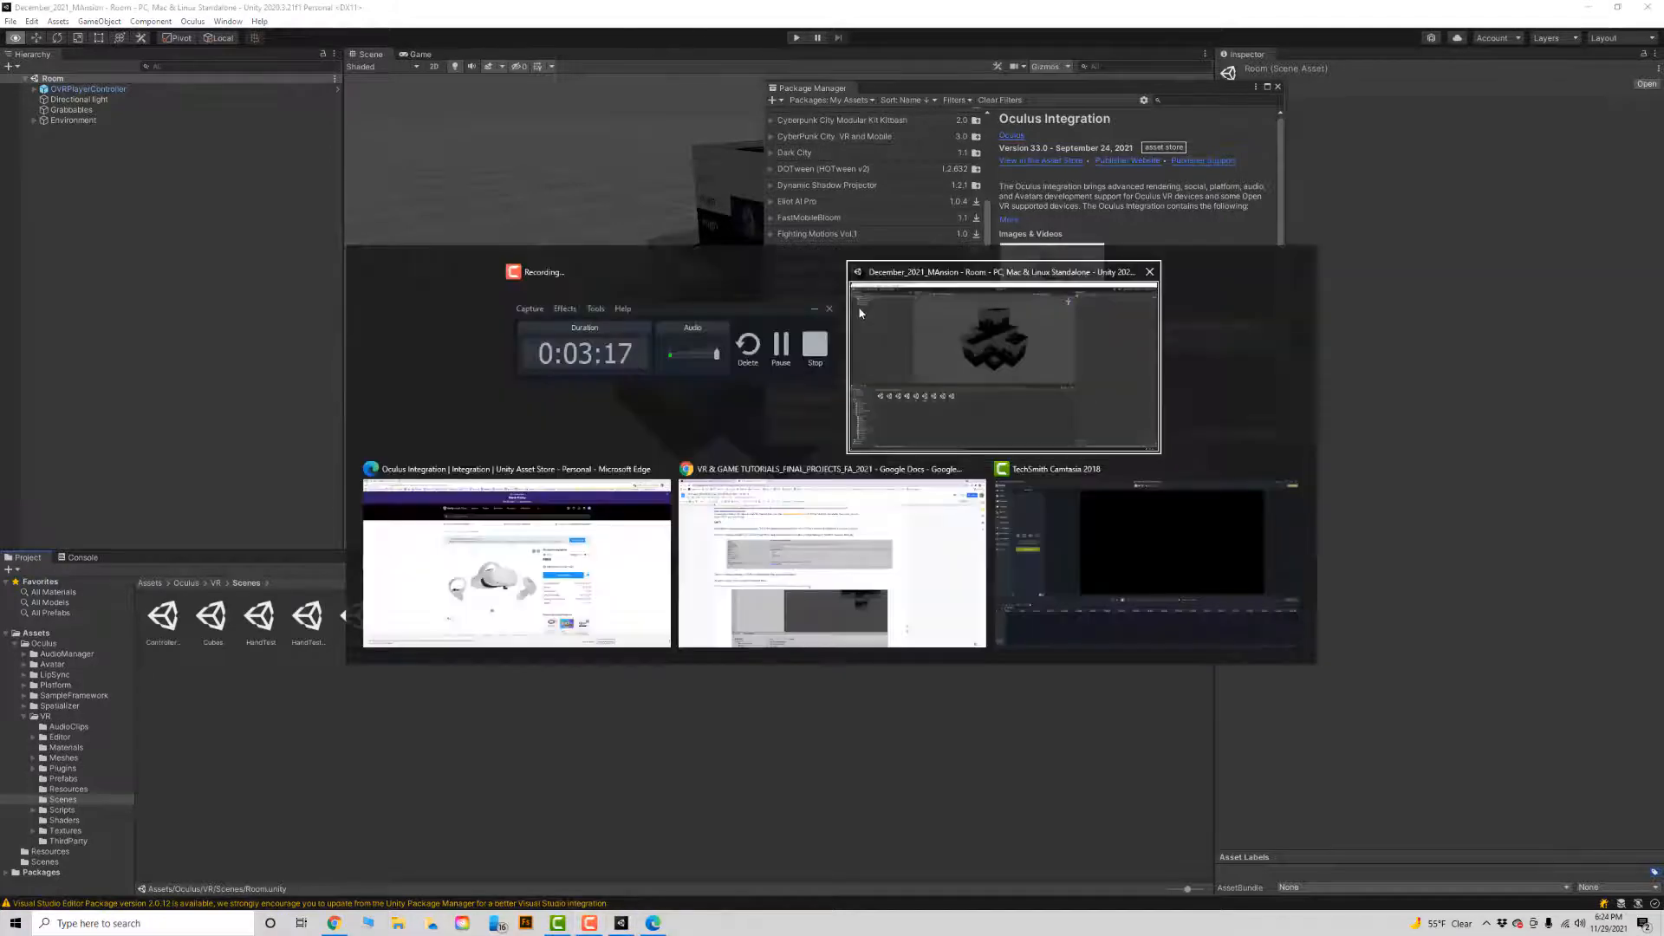
left_click(797, 38)
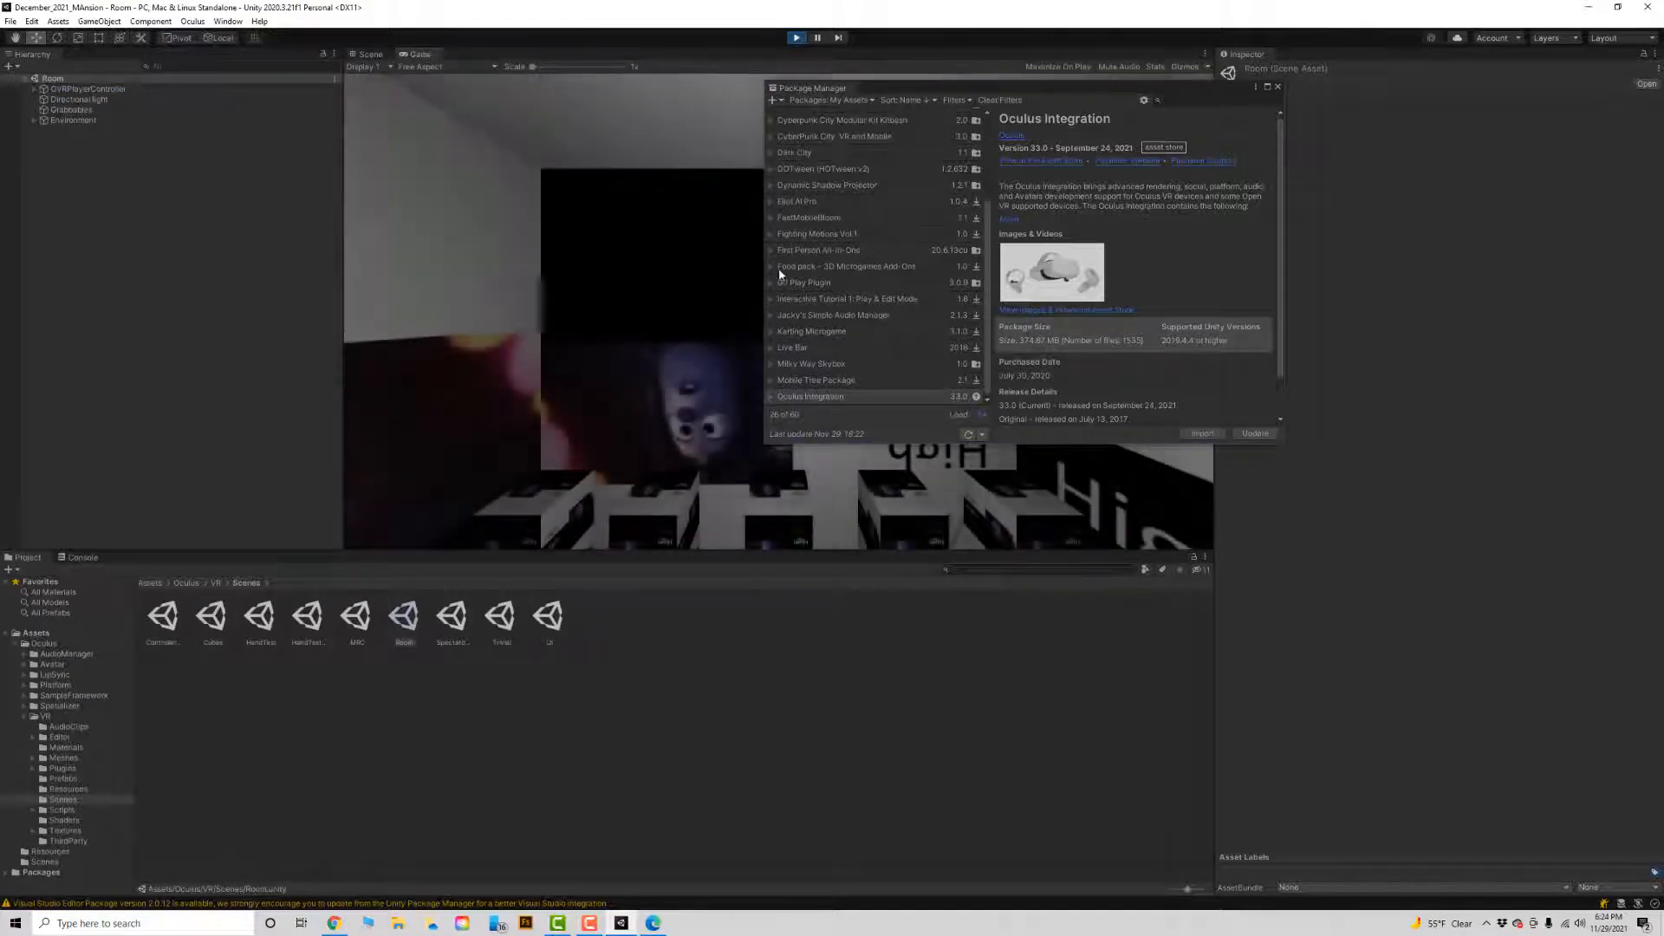
left_click(797, 38)
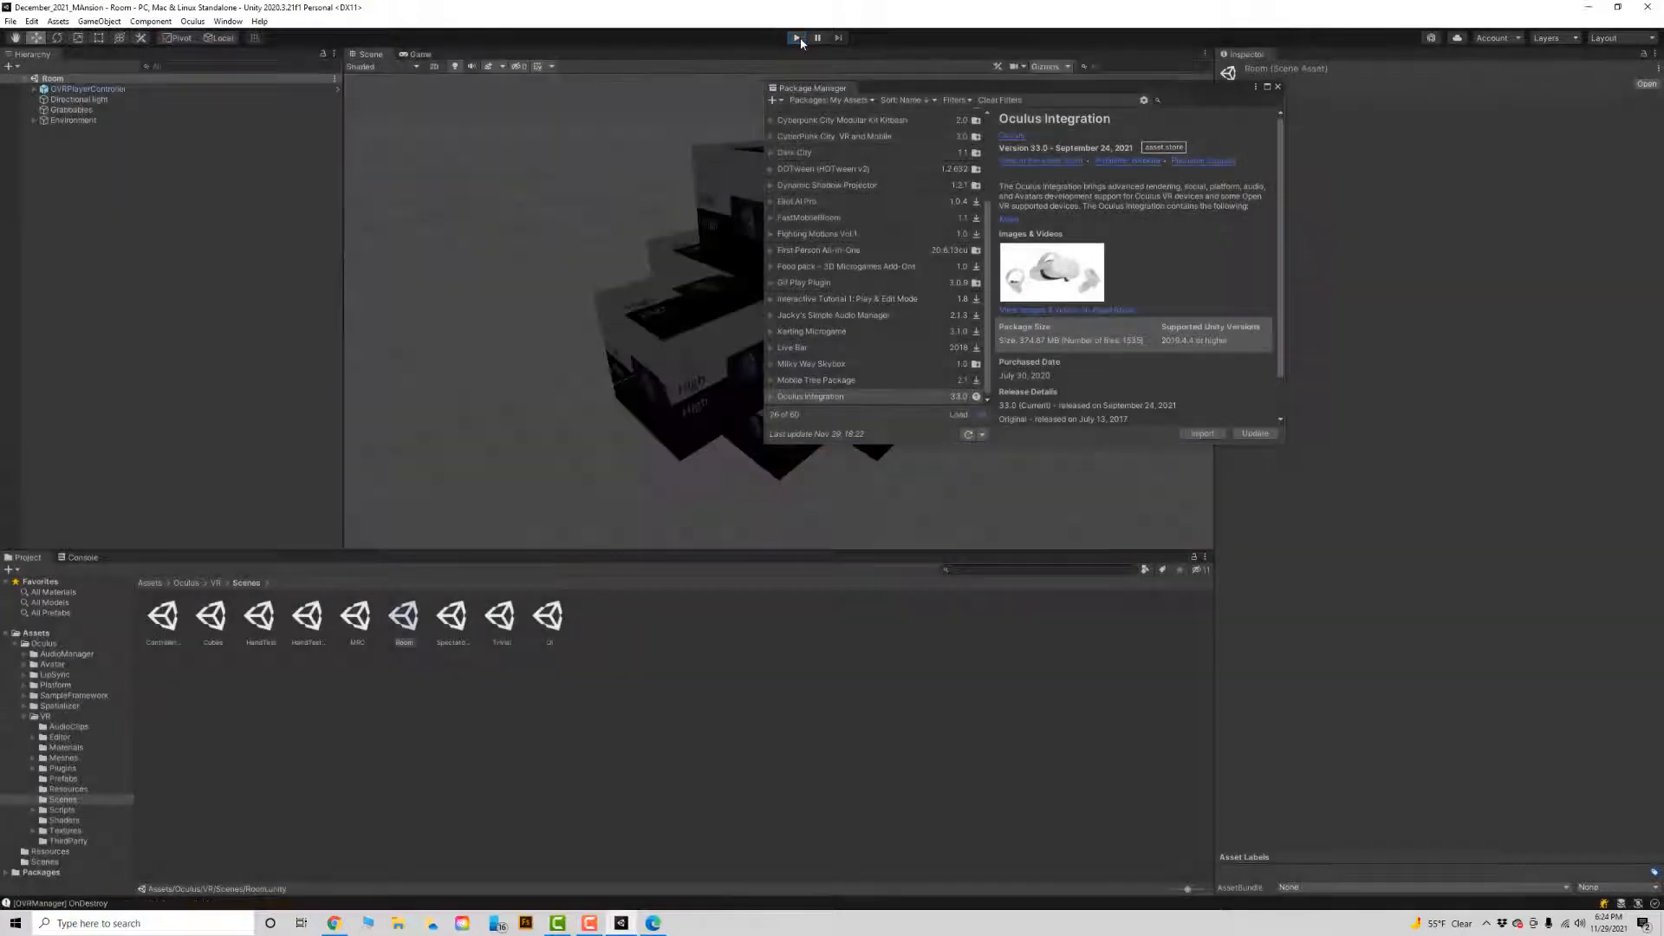
Check the Package Manager instructions for the XR plugins in the tutorial document, and return to the Unity editor.
key("alt+Tab")
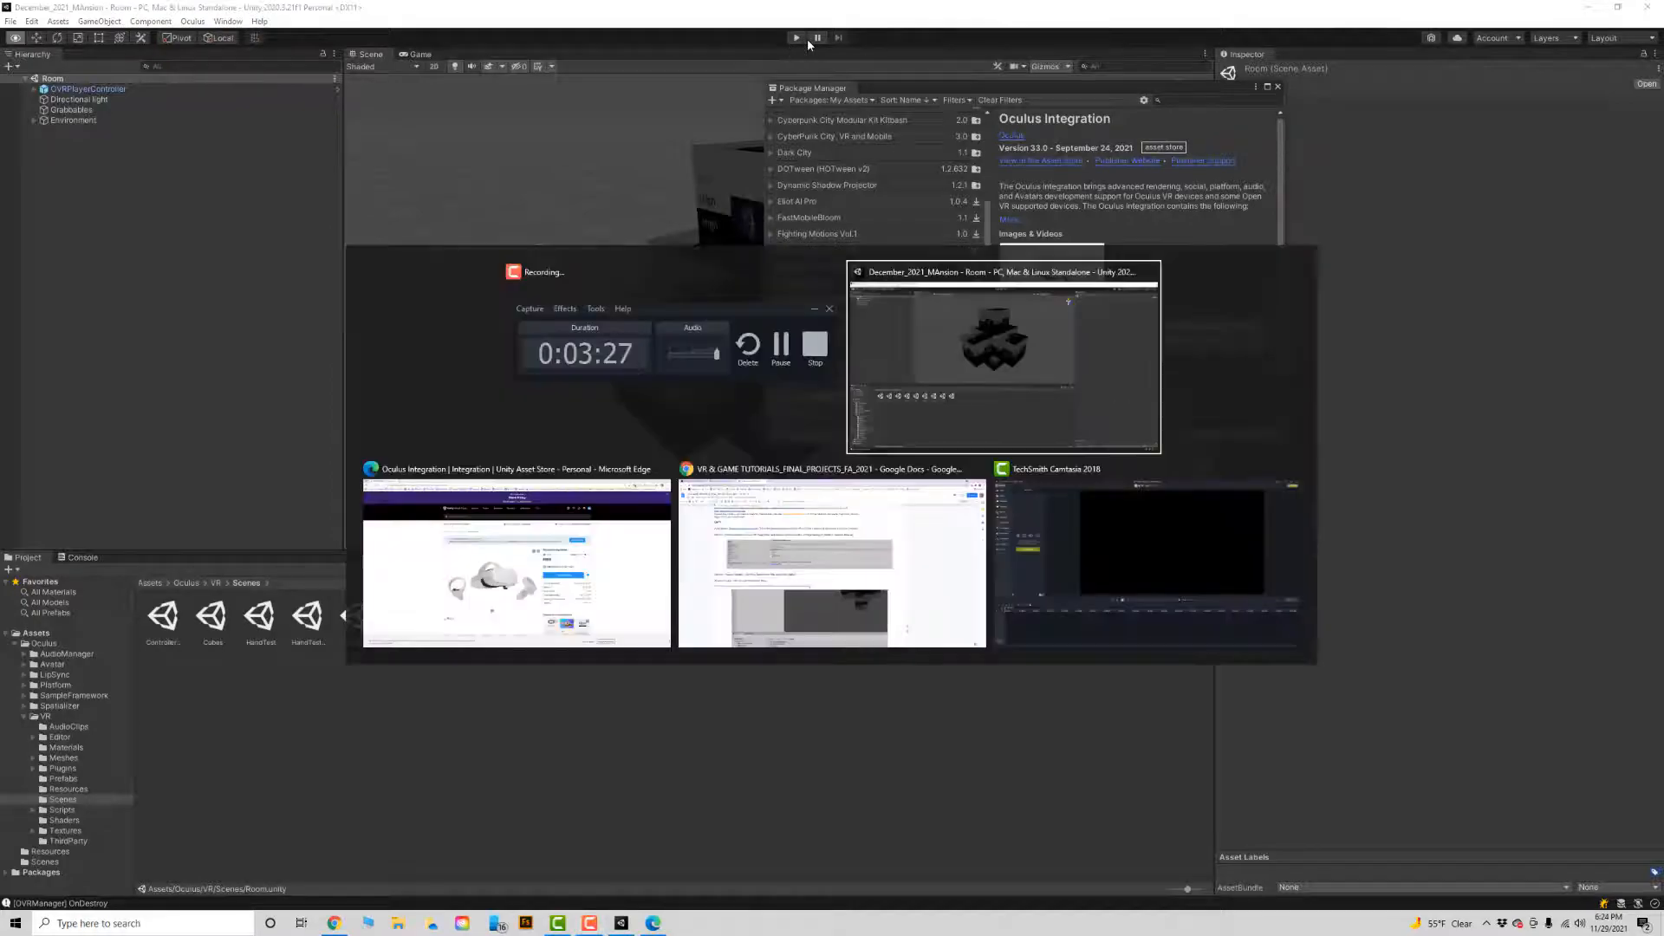
key("alt+Tab")
key("alt+Tab")
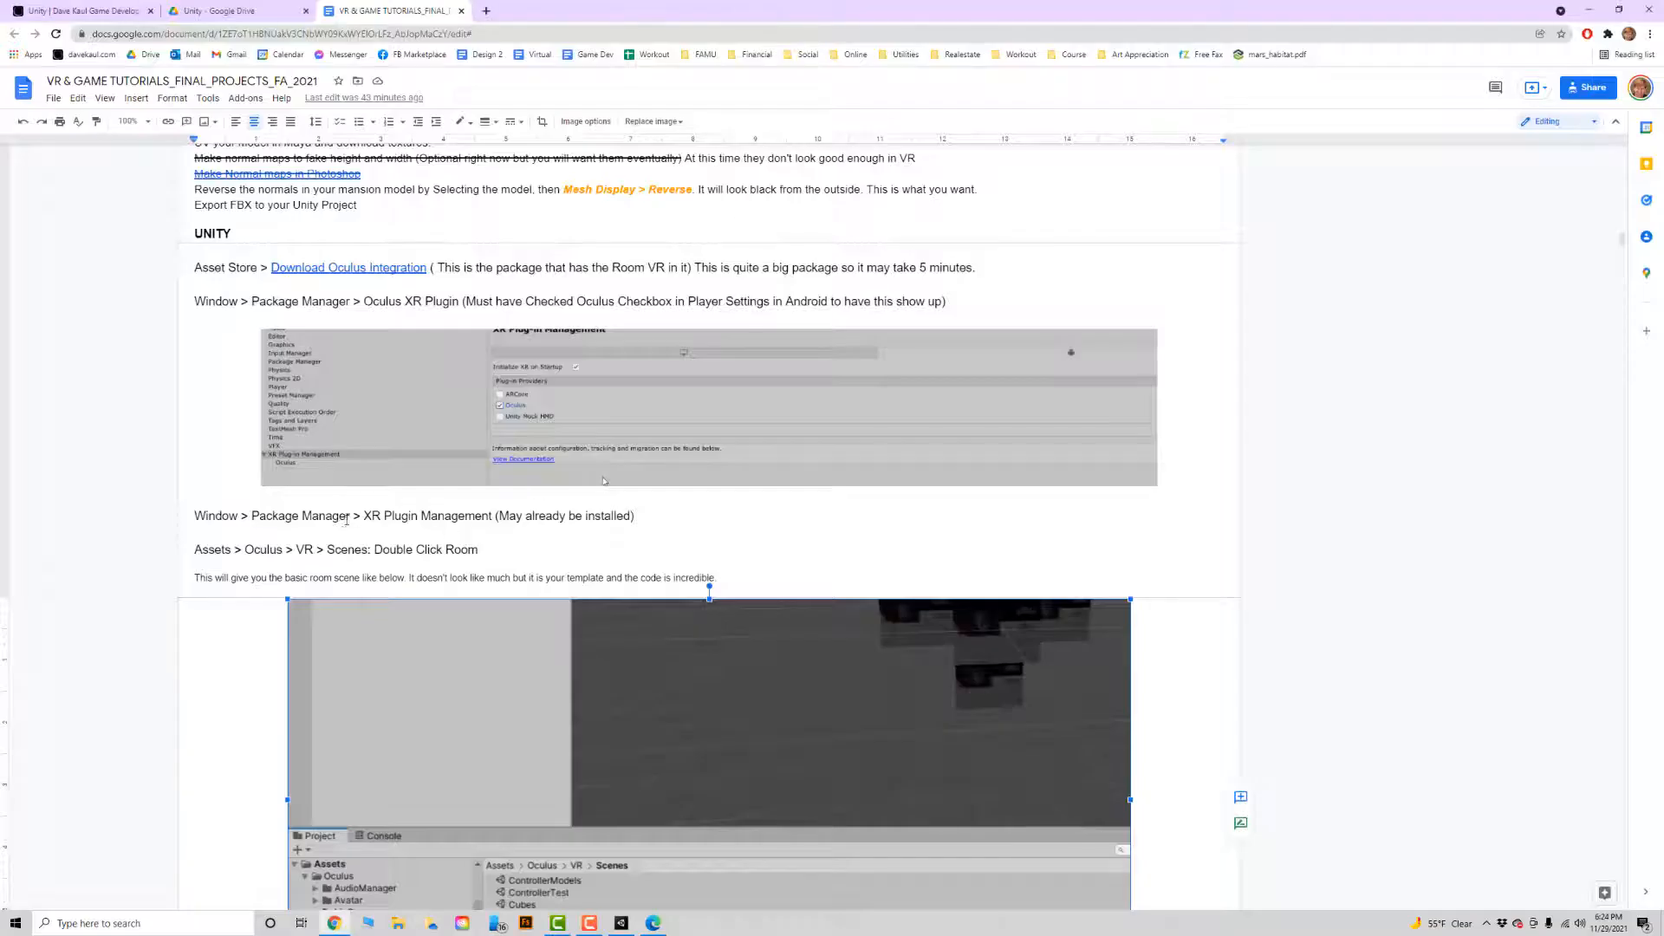
key("alt+Tab")
key("alt+Tab")
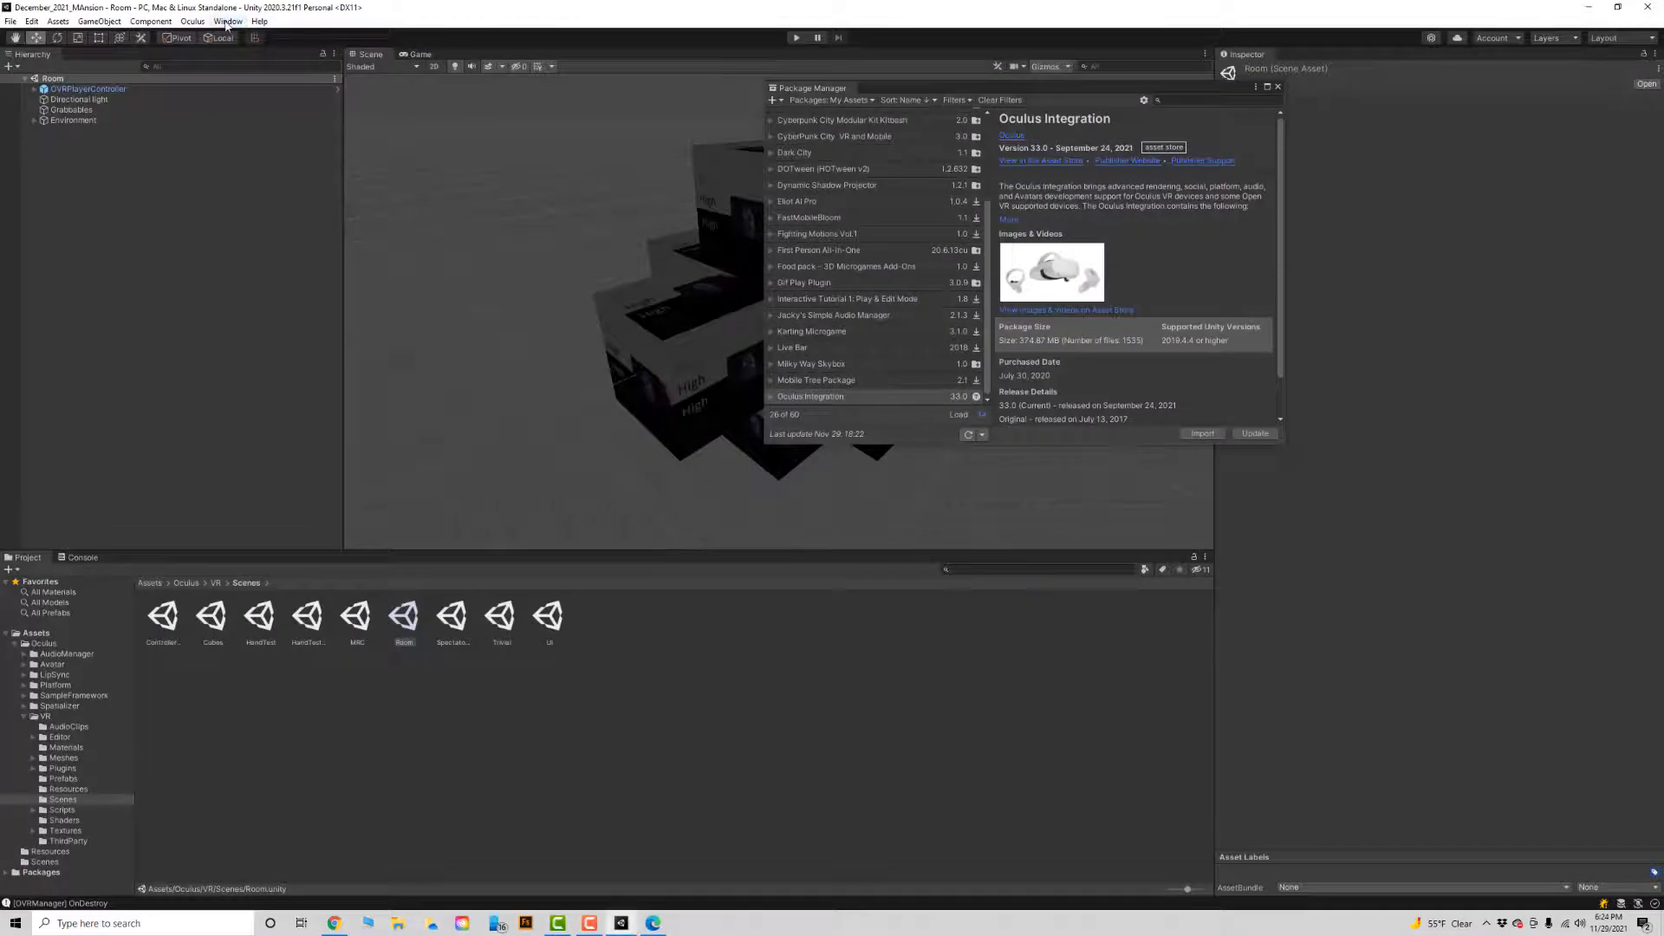
Bring up the Package Manager and switch its package list from My Assets to Unity Registry.
left_click(228, 22)
left_click(256, 156)
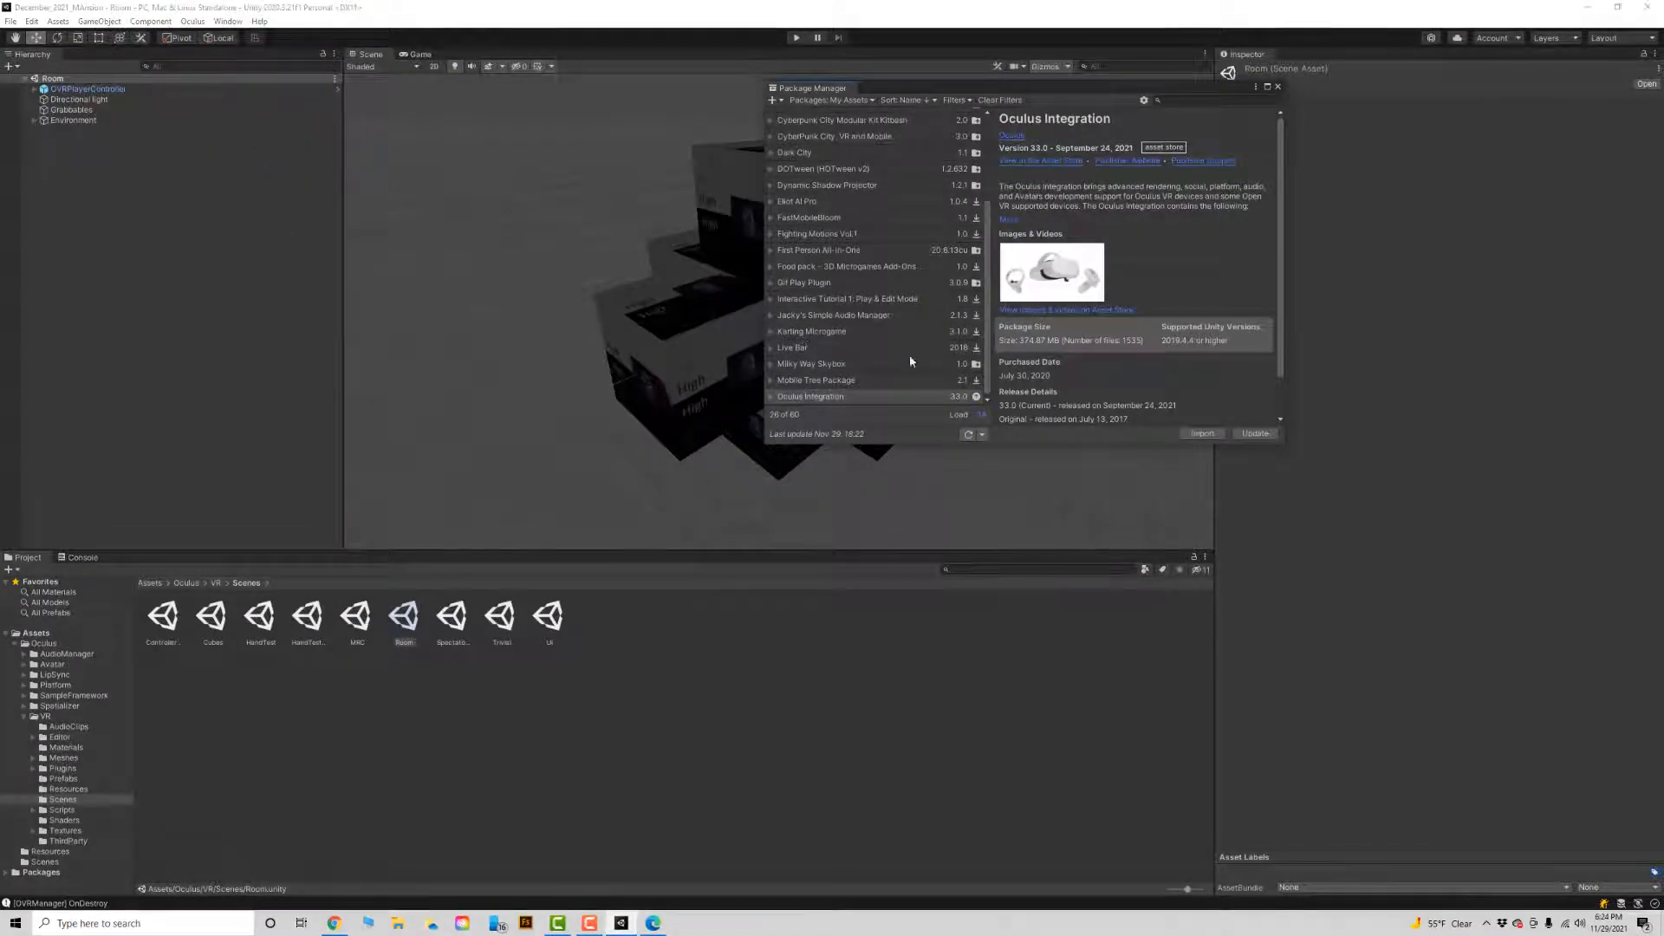
left_click_drag(989, 336, 991, 336)
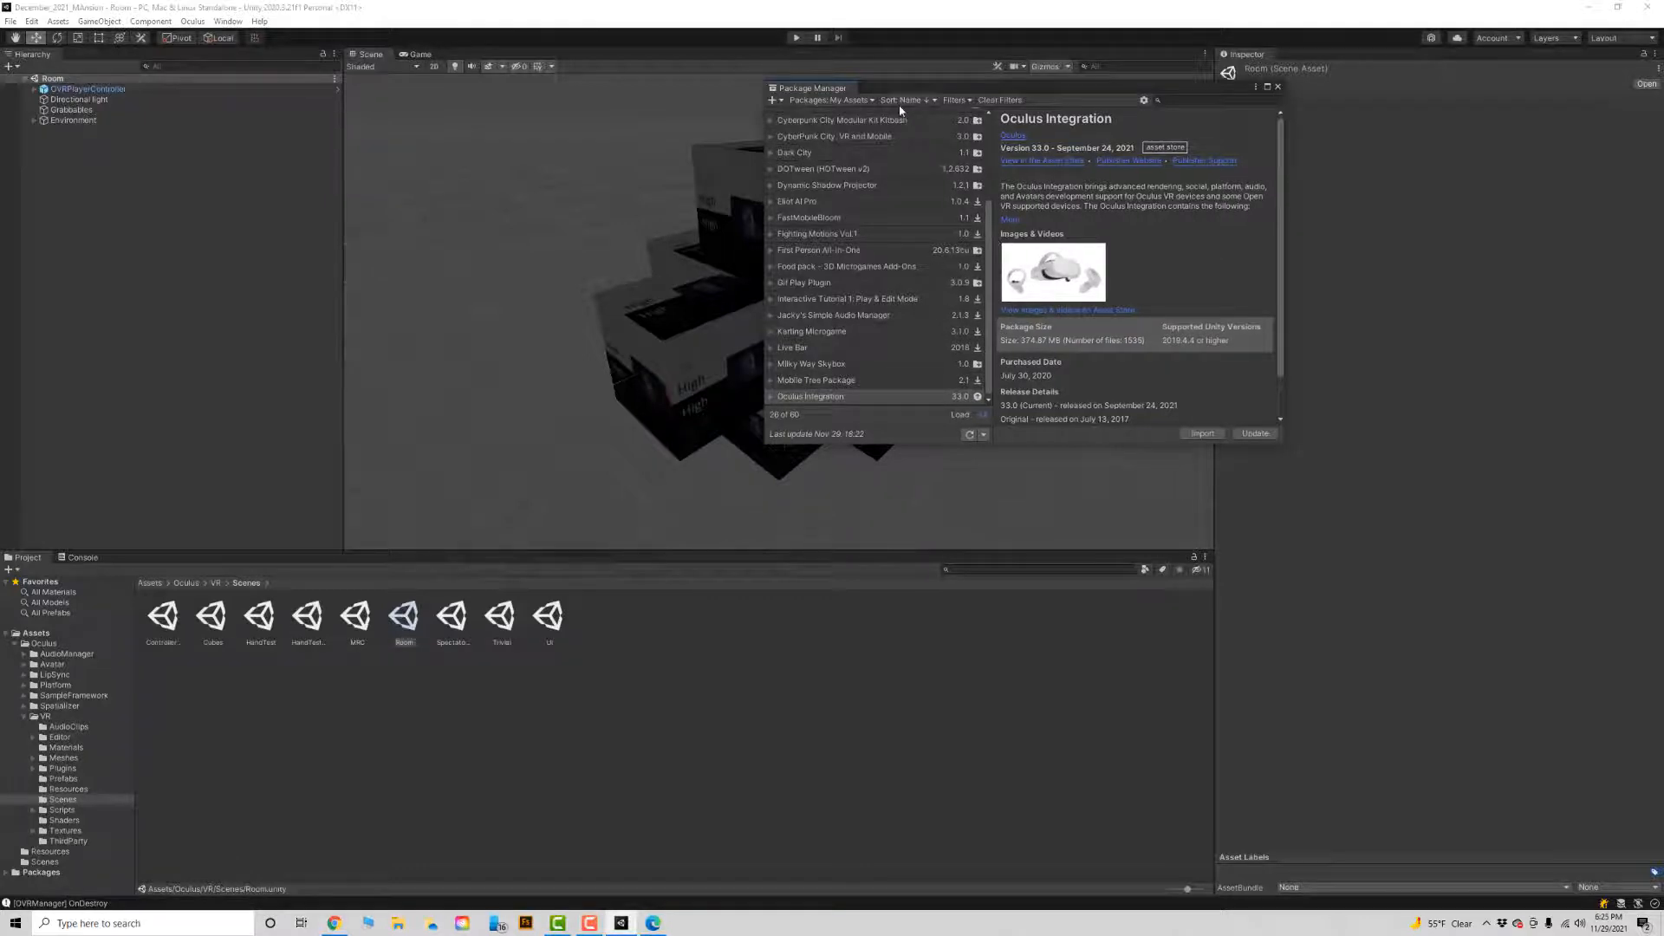
left_click(870, 101)
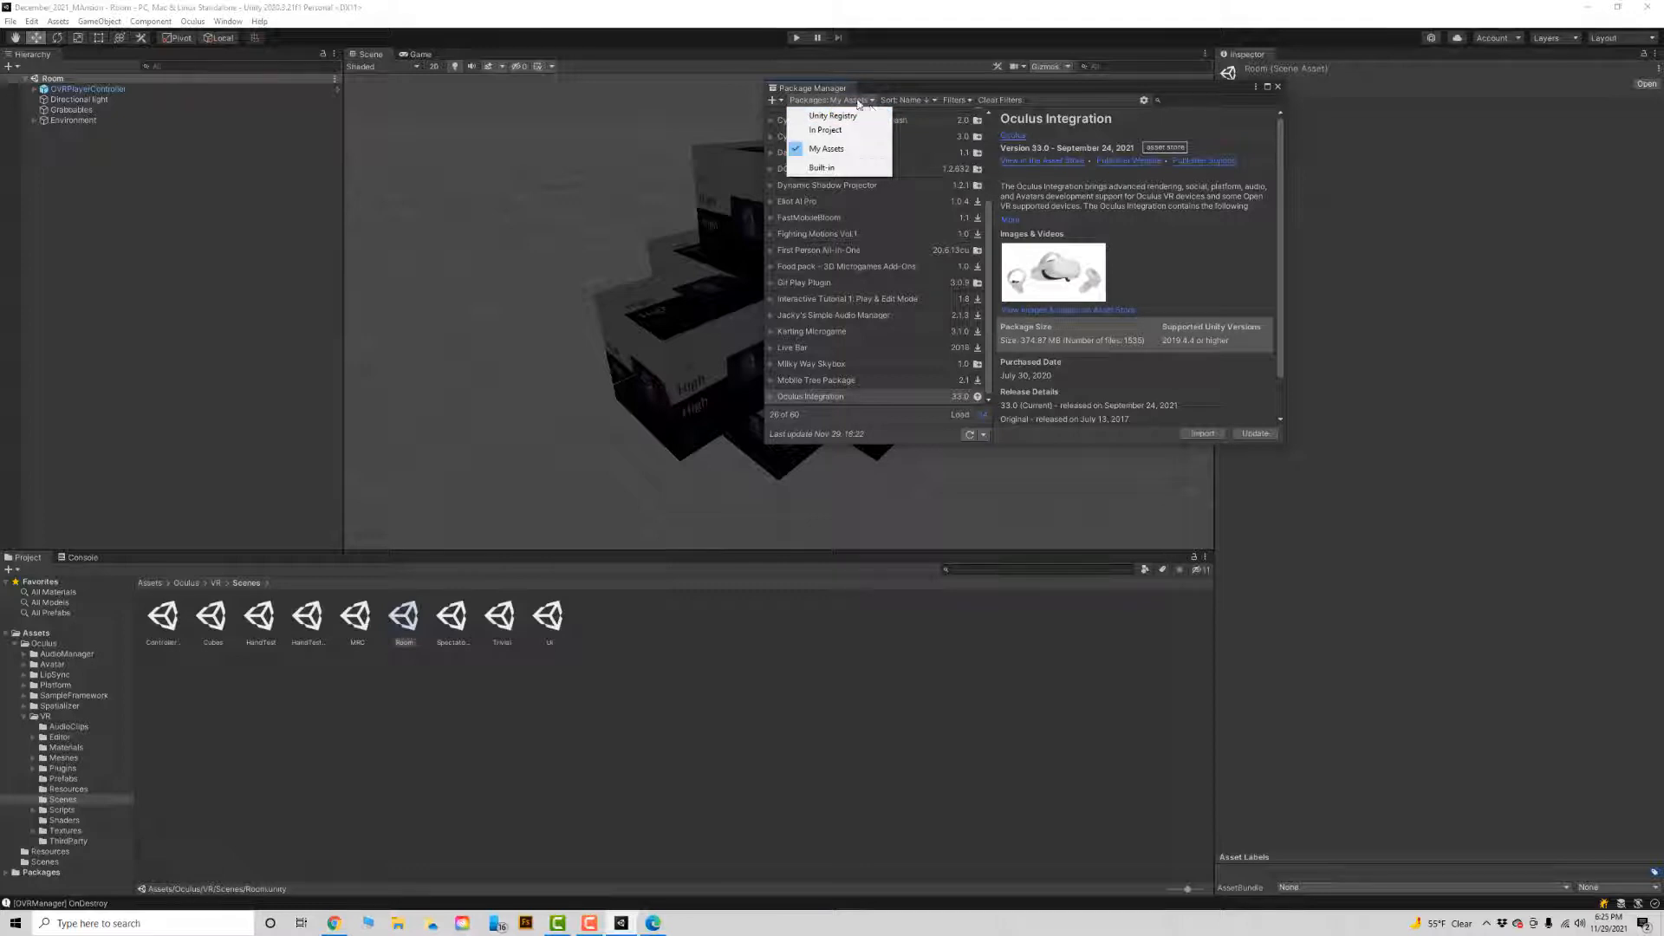
left_click(859, 118)
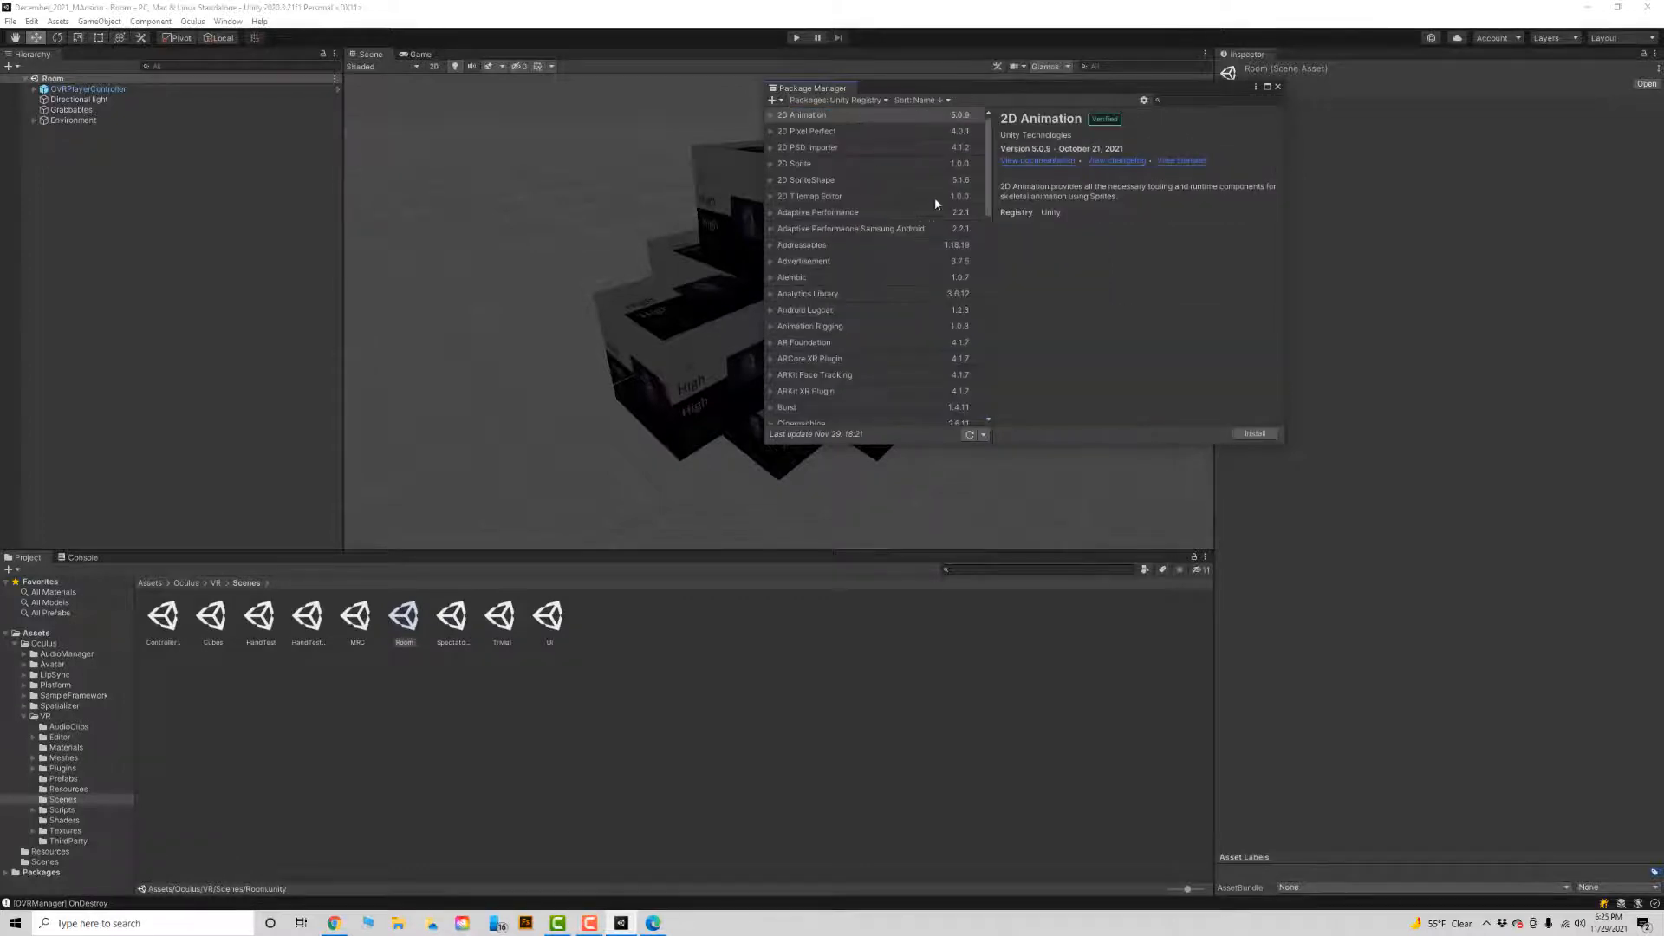
Install the XR Plugin Management package, accepting the spatializer plugin upgrade and the Unity editor restart.
scroll(983, 324, "down", 5)
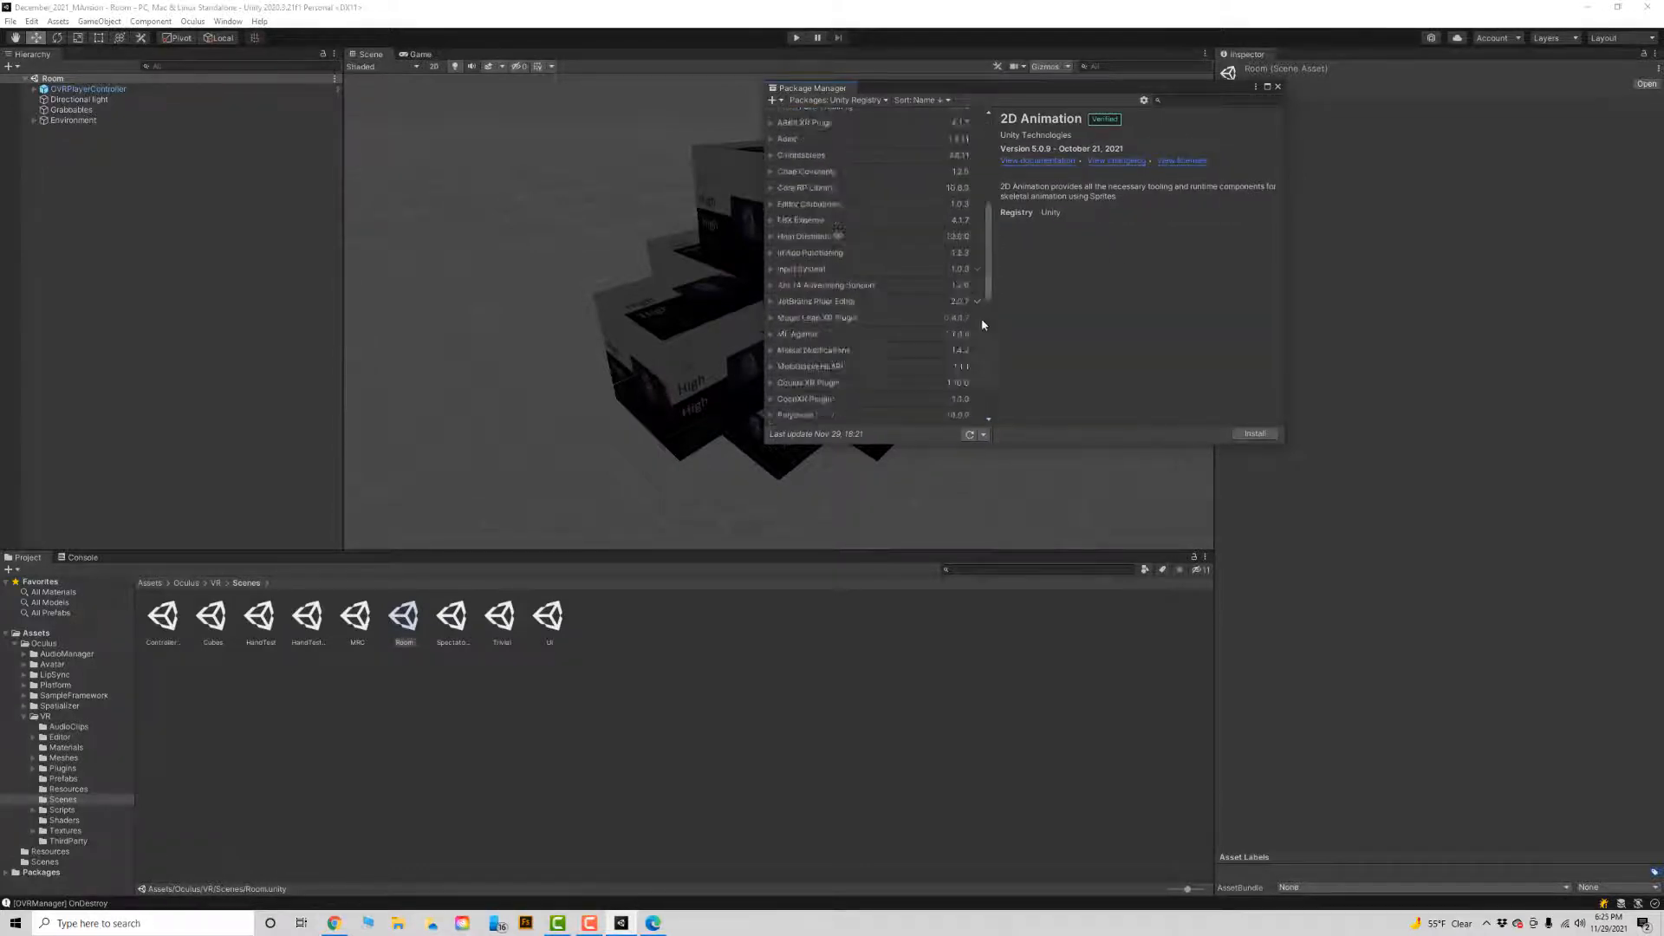
scroll(983, 324, "down", 5)
left_click(855, 419)
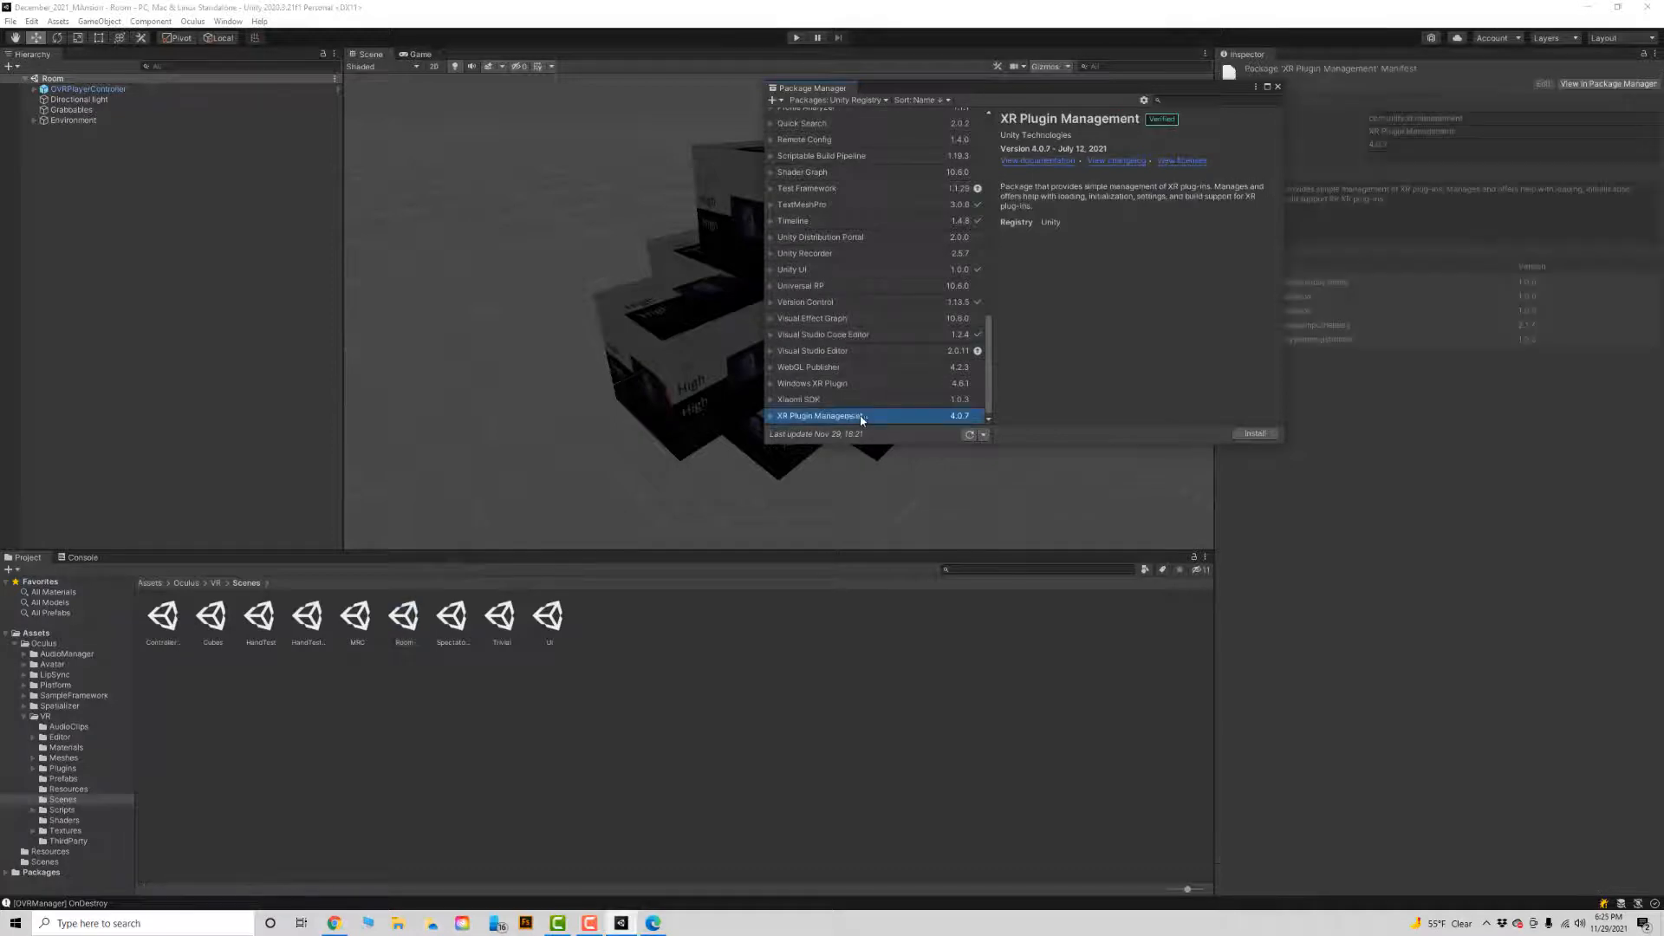
left_click(1256, 435)
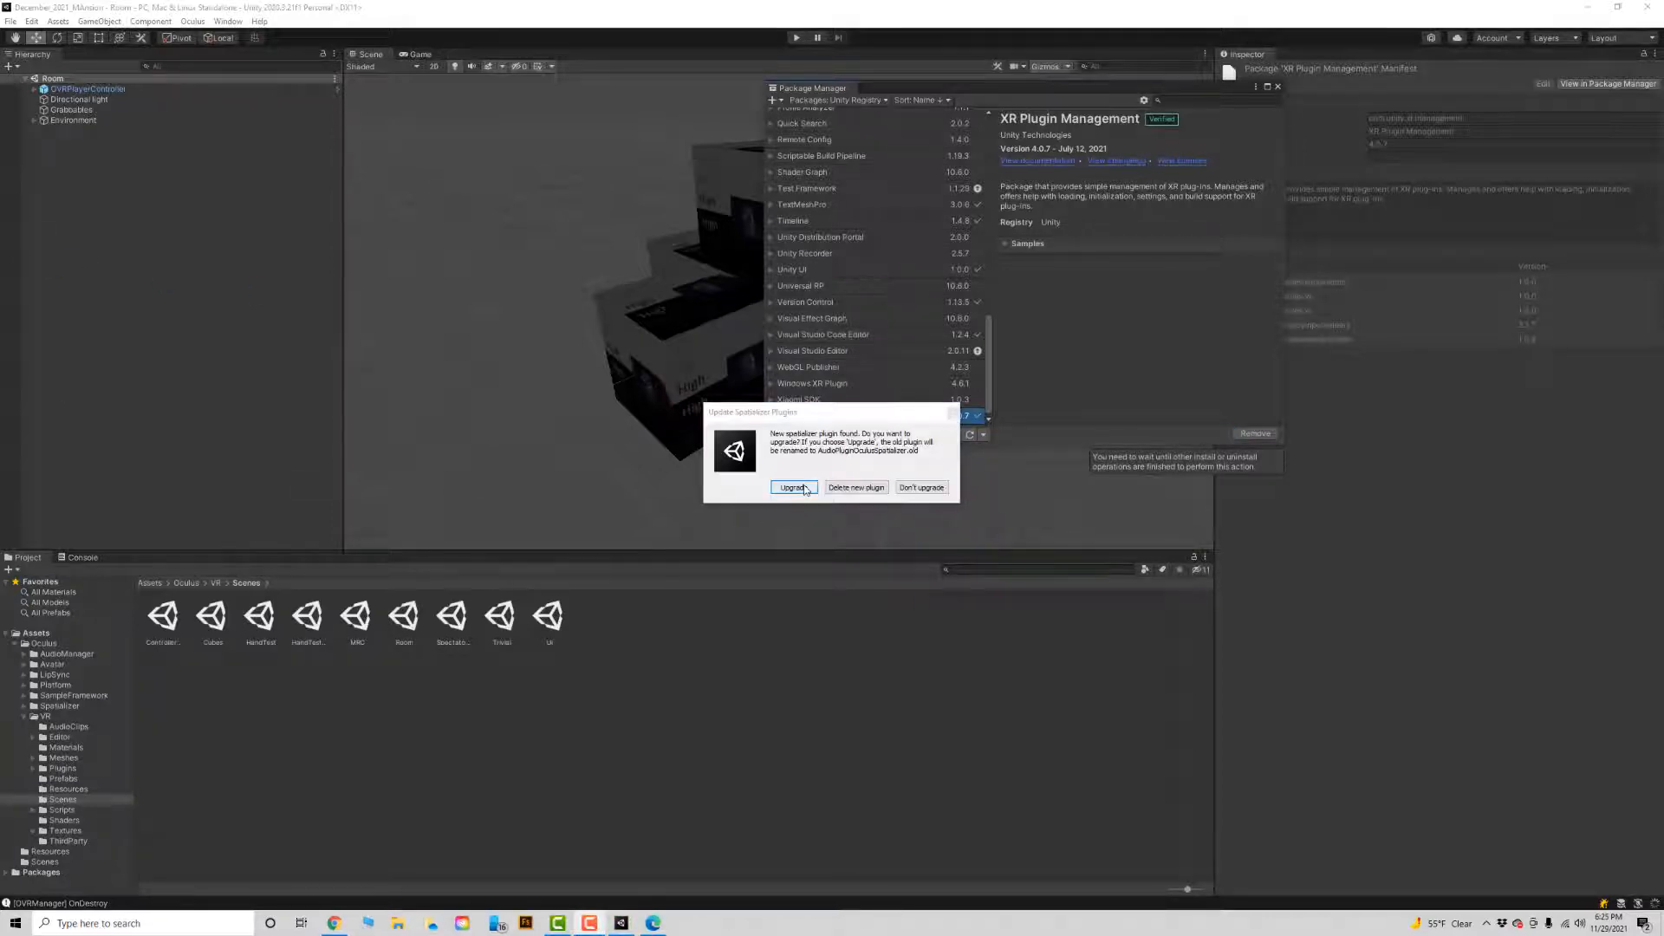
left_click(794, 488)
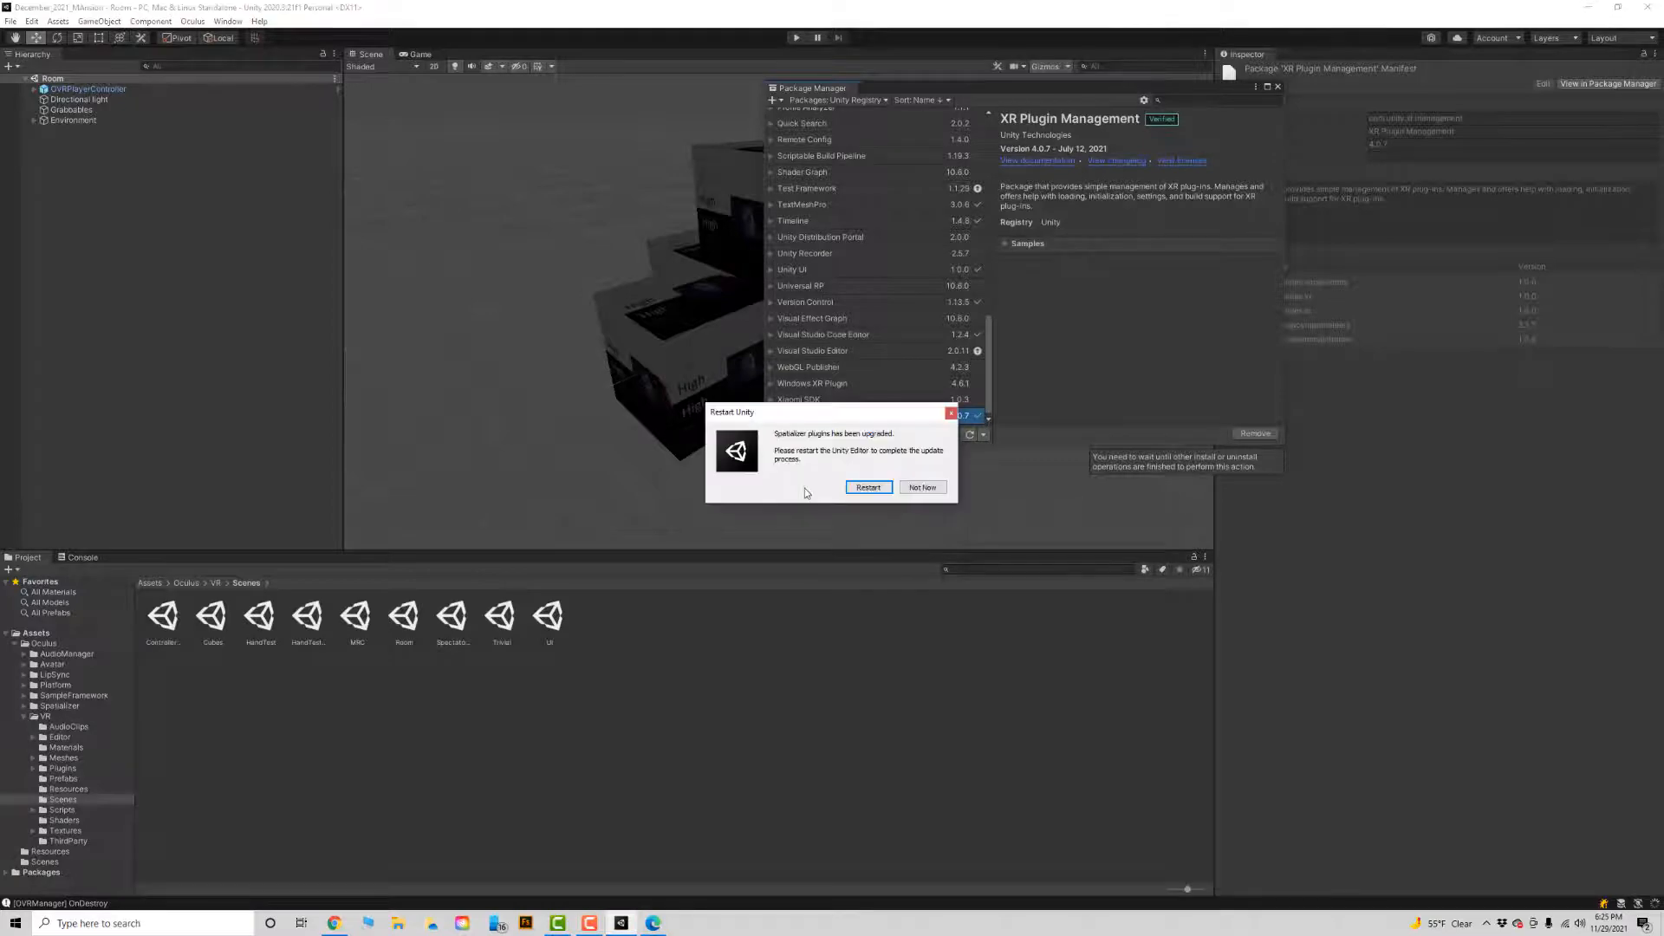
left_click(870, 488)
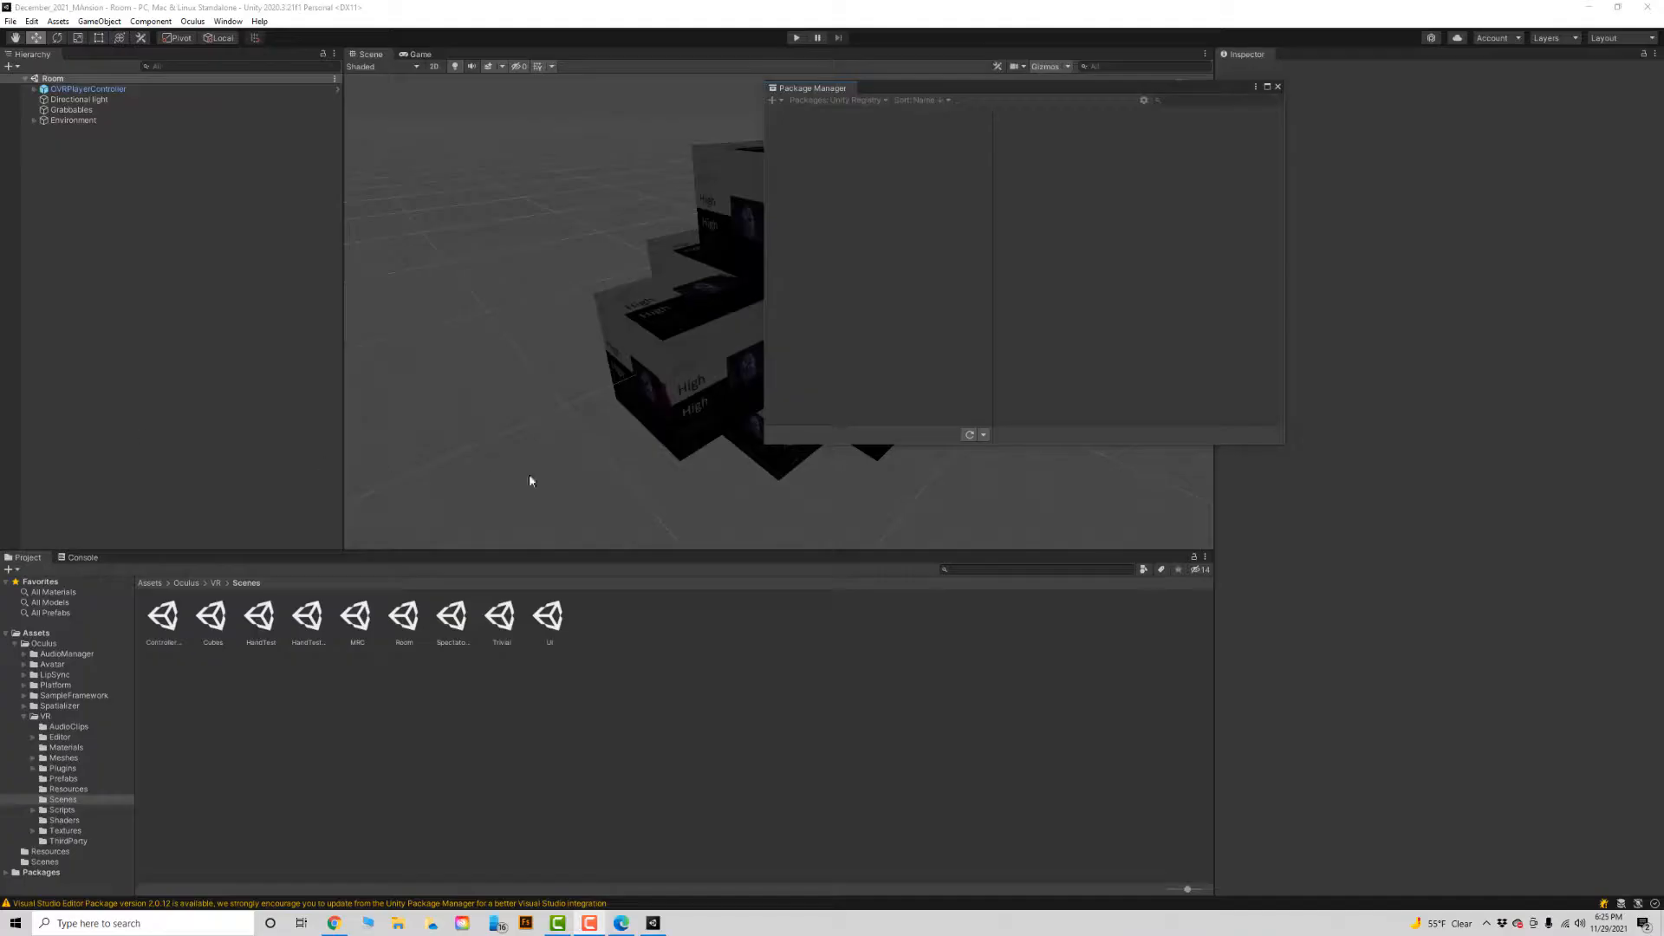
Open the Build Settings and select Android as the platform.
left_click(11, 23)
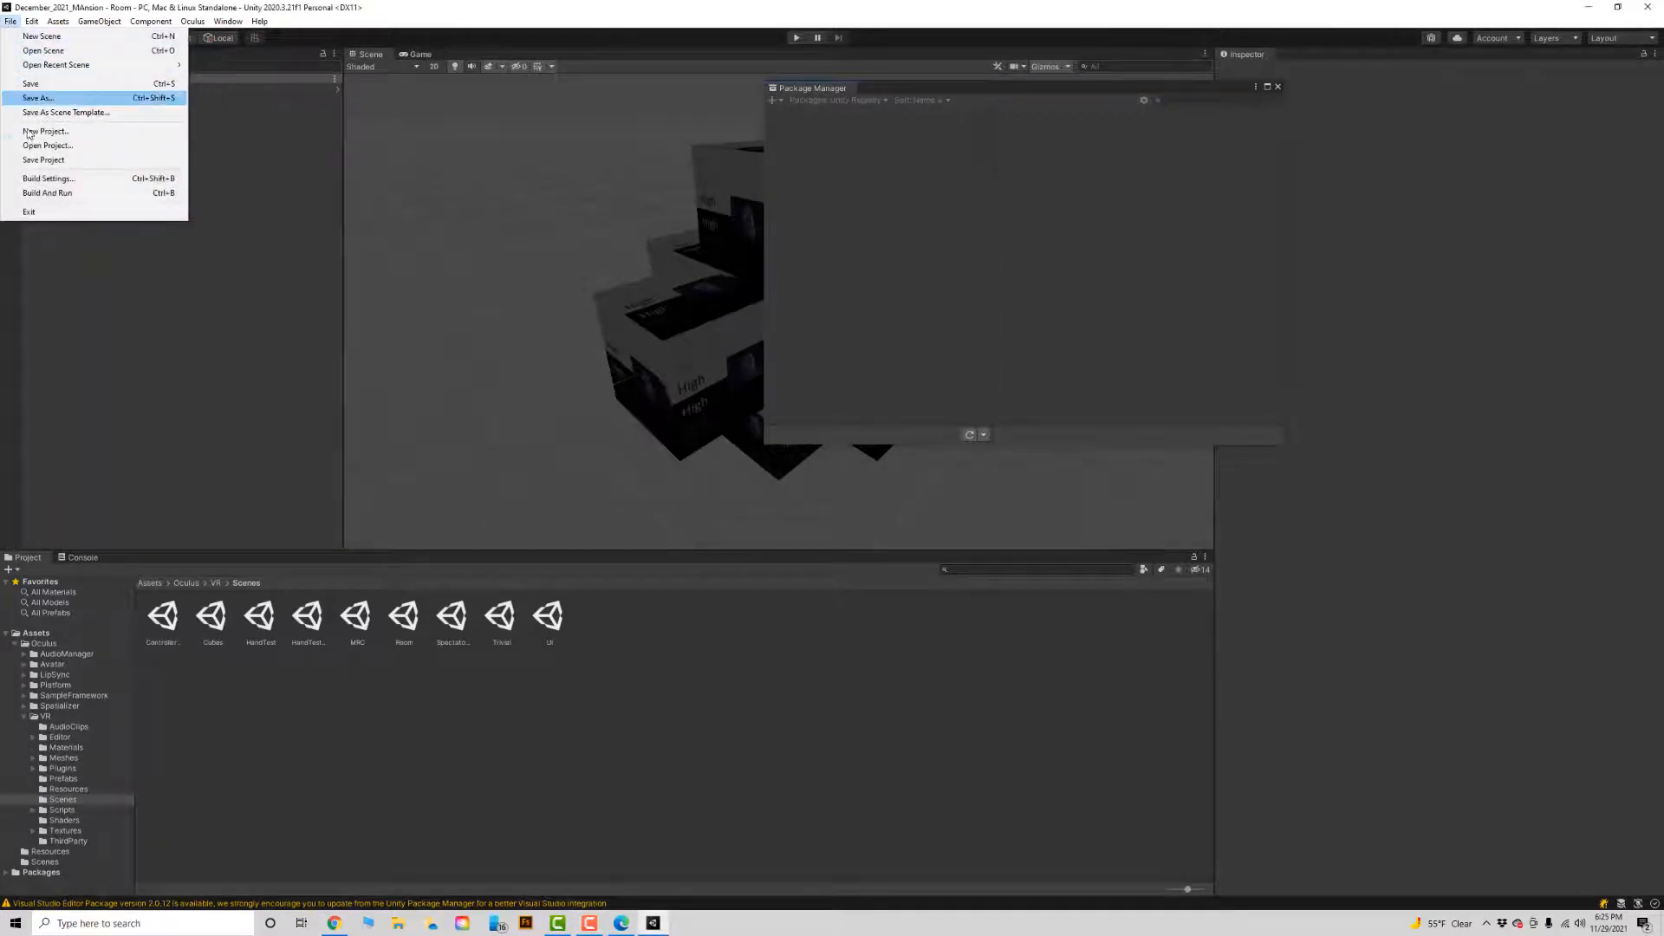
left_click(37, 180)
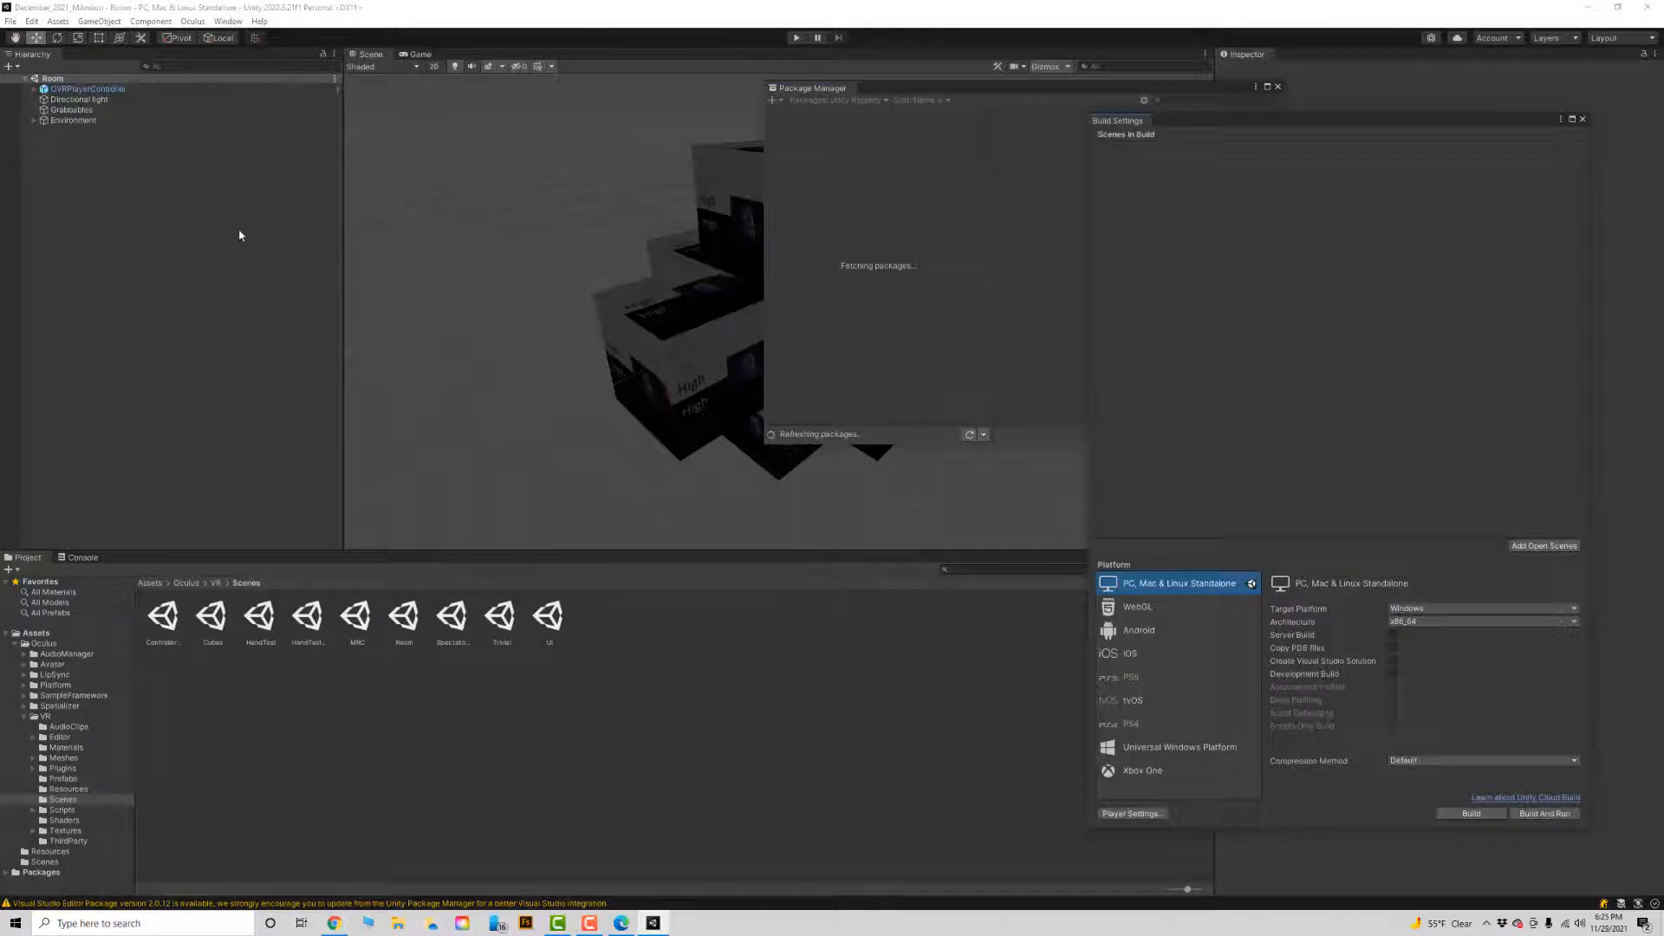
left_click(10, 21)
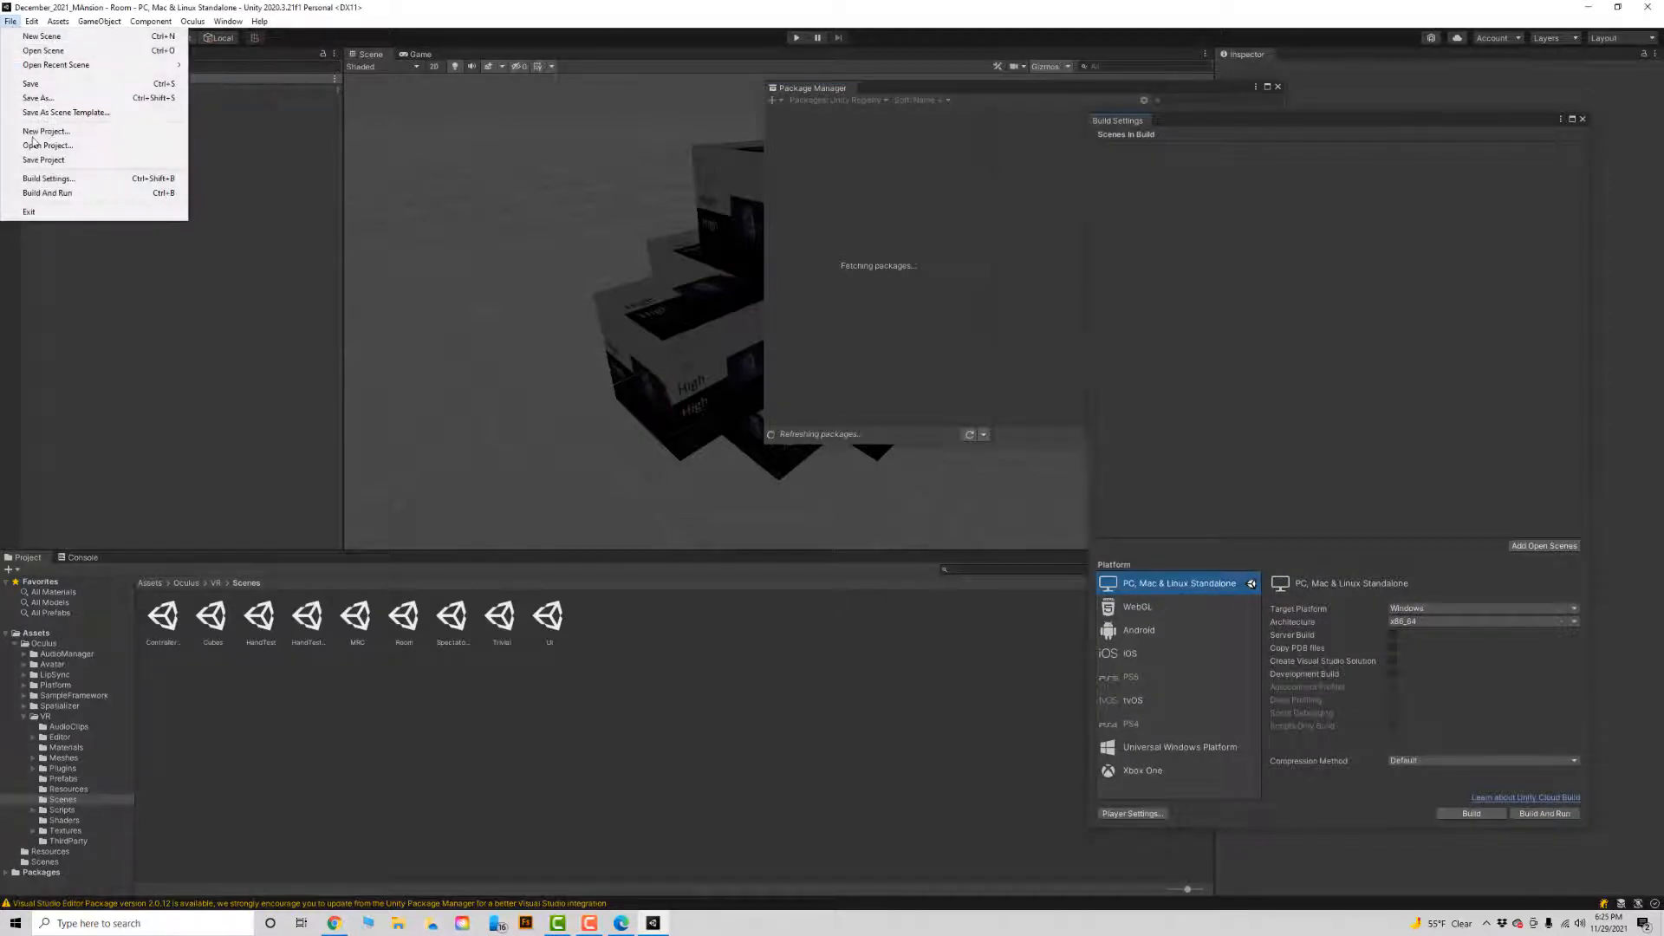
left_click(52, 179)
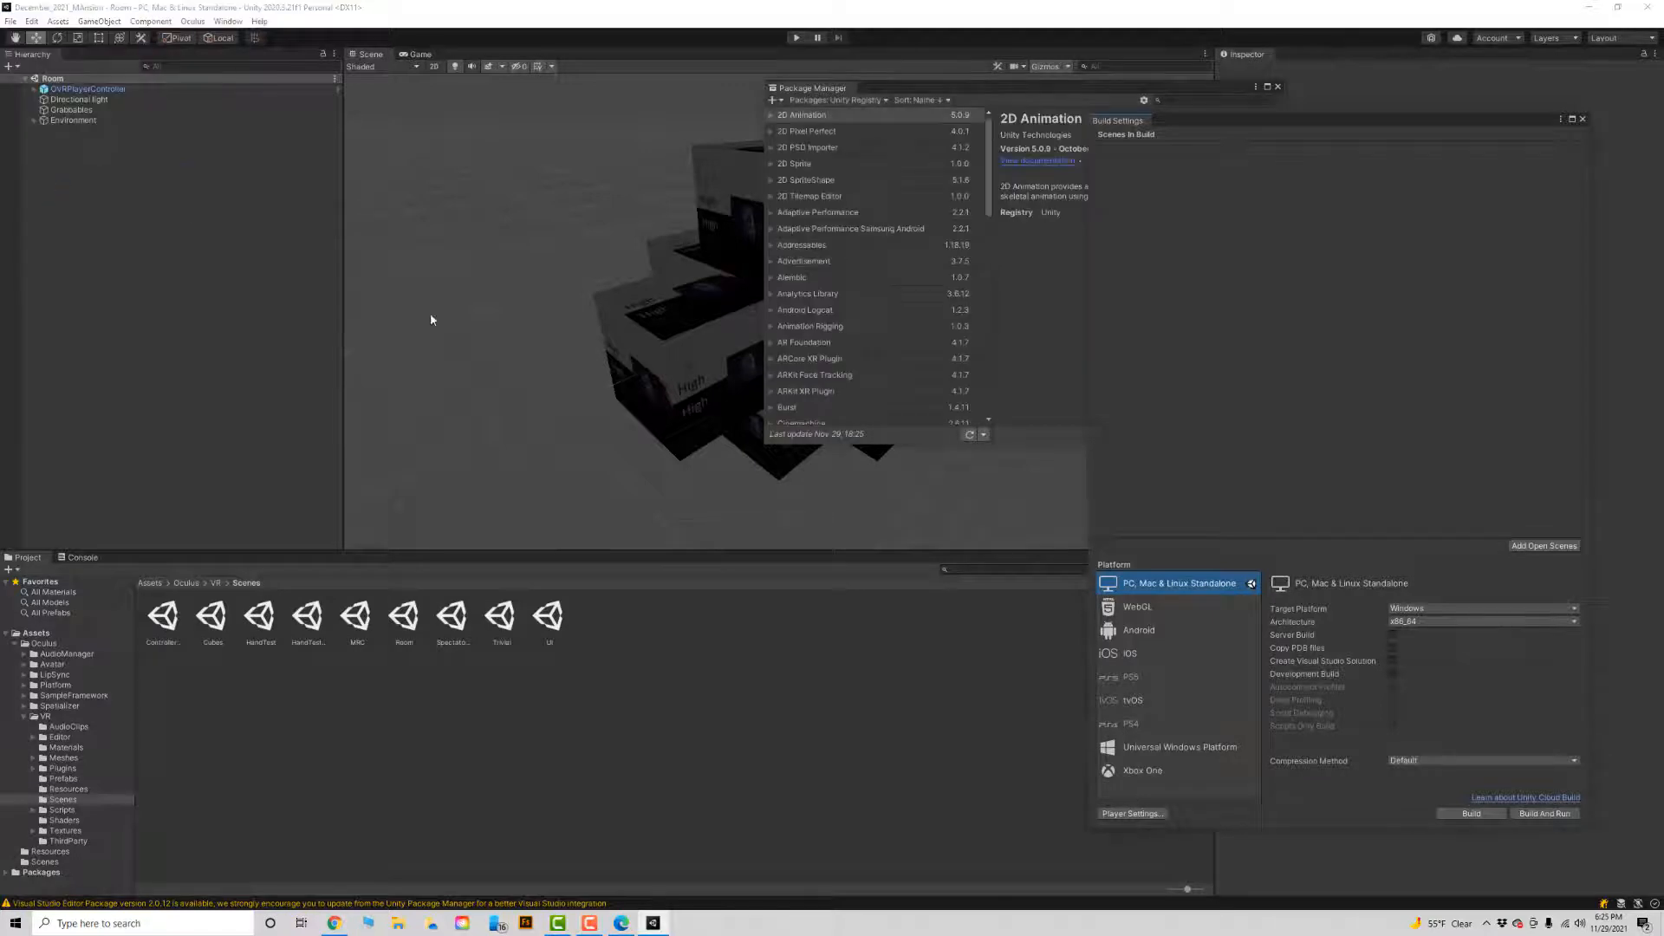
left_click(1157, 631)
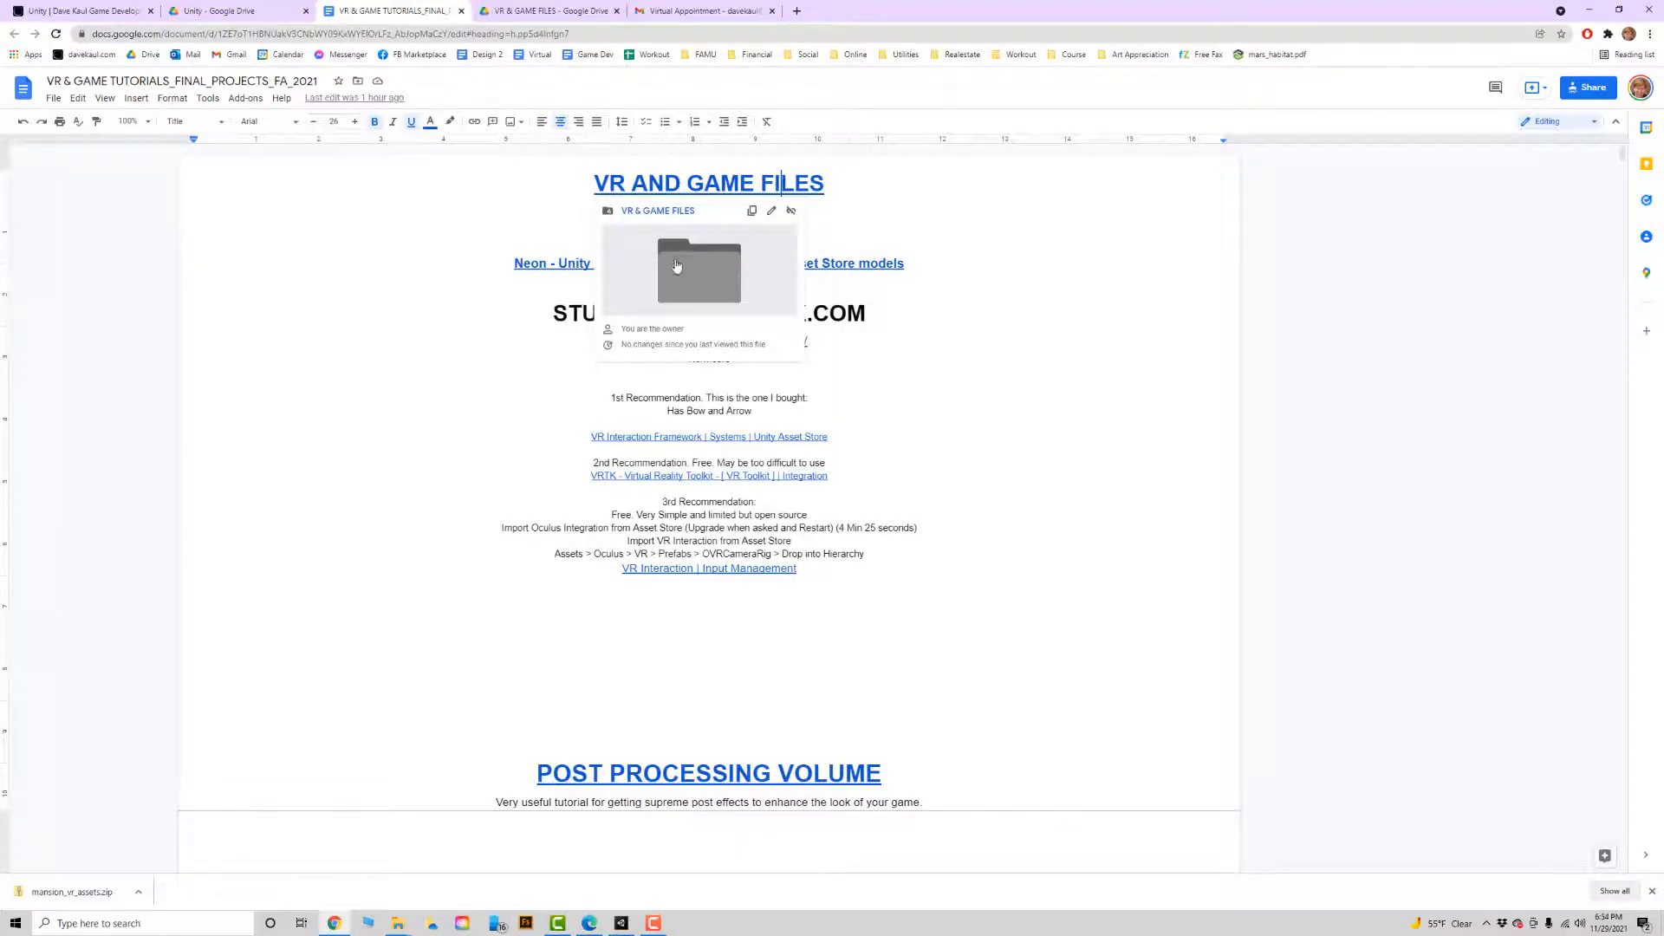
Open the VR & GAME FILES Drive folder containing mansion_vr_assets.zip, and switch to the project's File Explorer window.
left_click(679, 270)
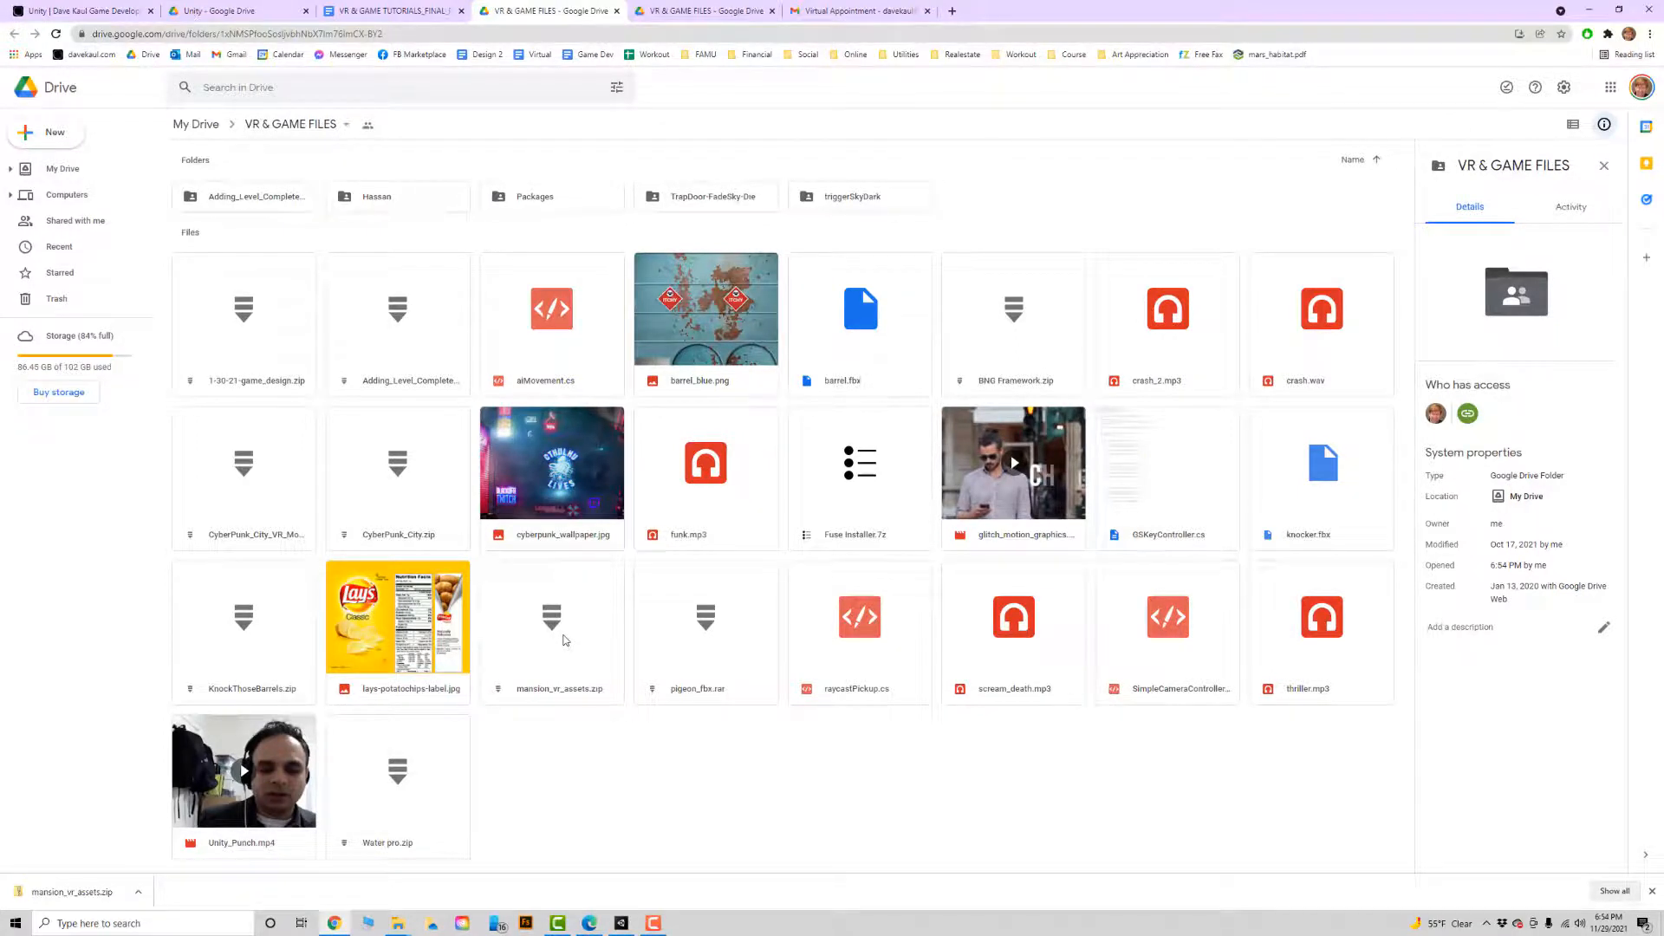
key("alt+Tab")
key("alt+Tab")
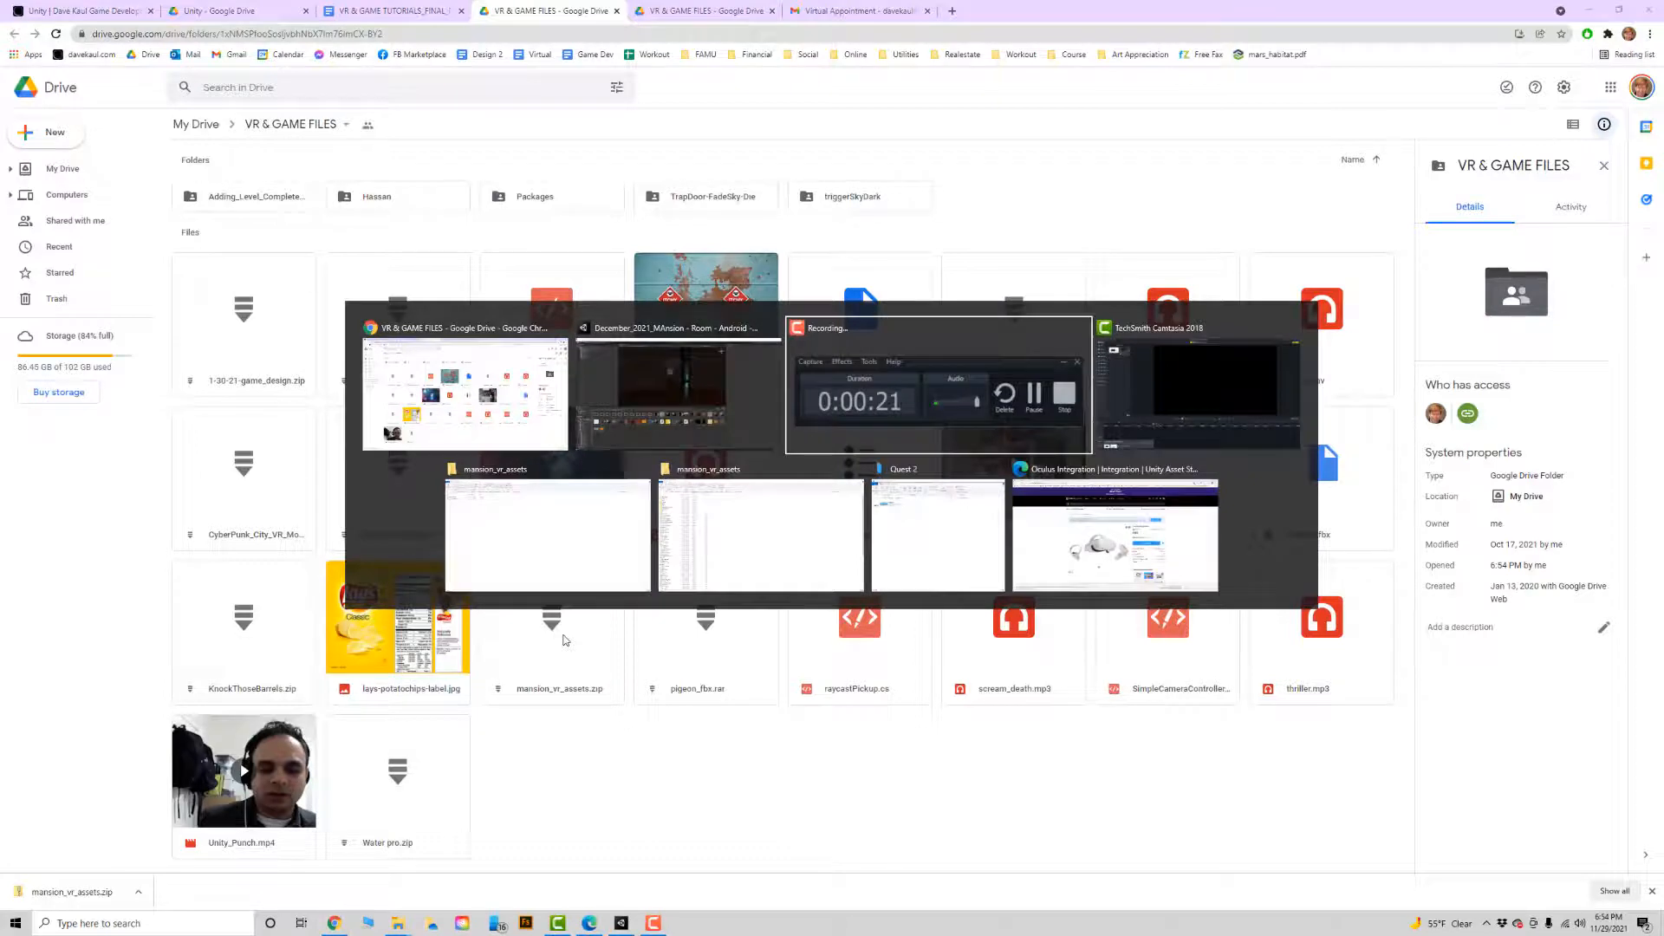
key("alt+Tab")
key("alt+Tab")
key("alt+Tab")
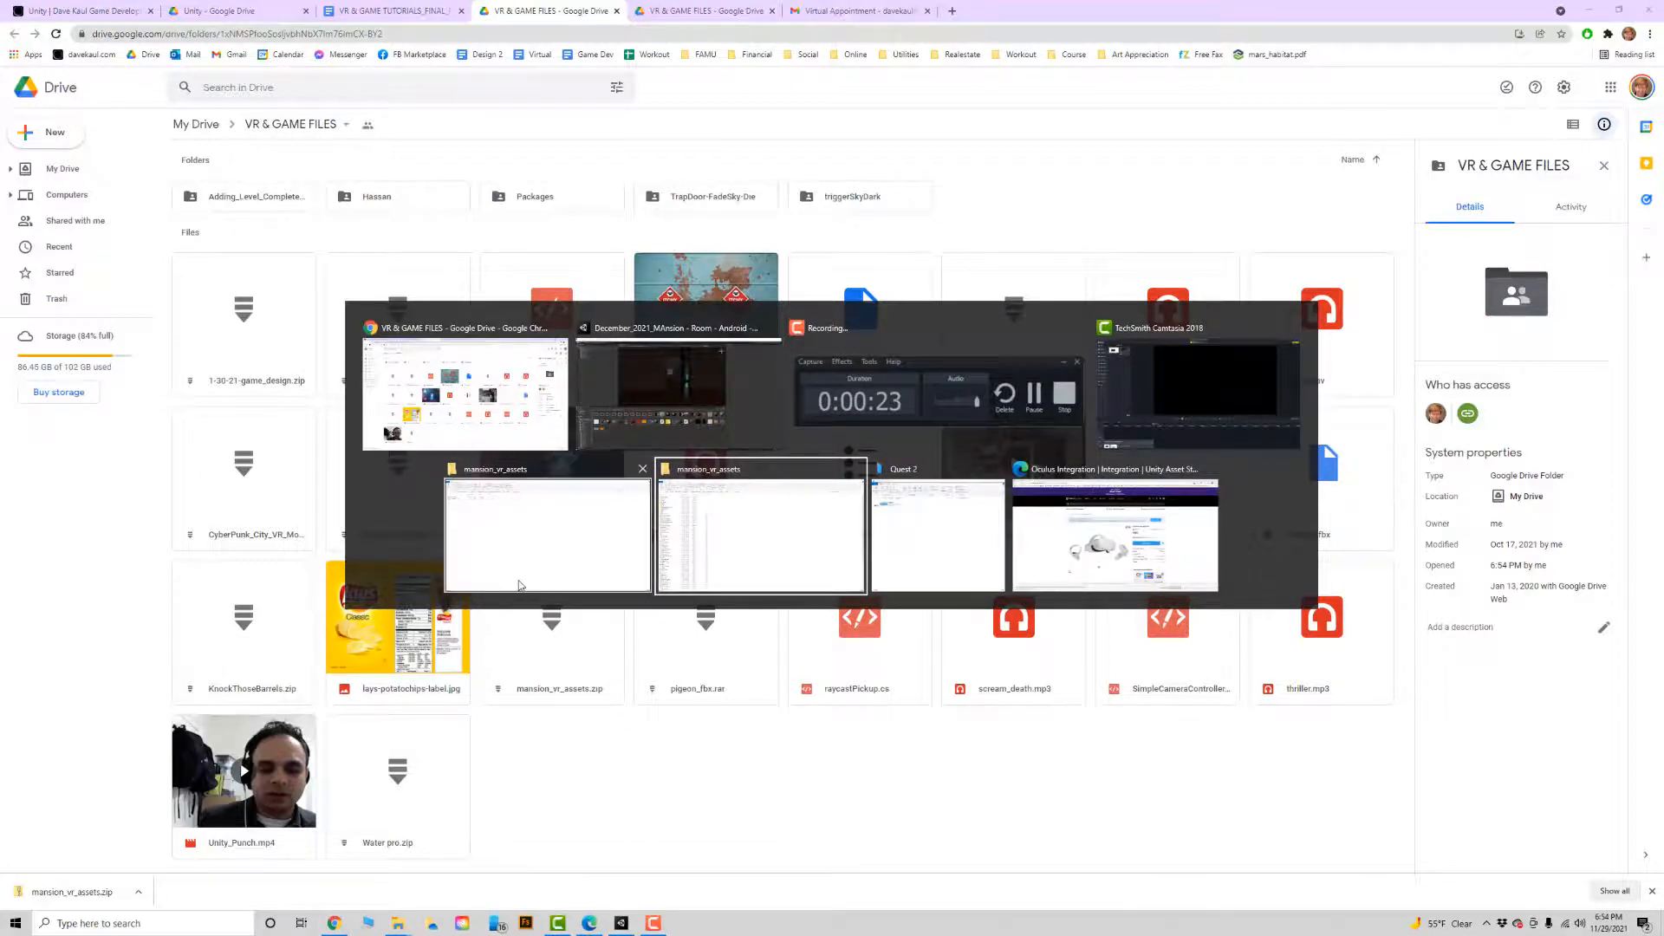
Browse from December2021_Mansion through the project's Assets/Models folder to the contents of mansion_vr_assets.
left_click(312, 103)
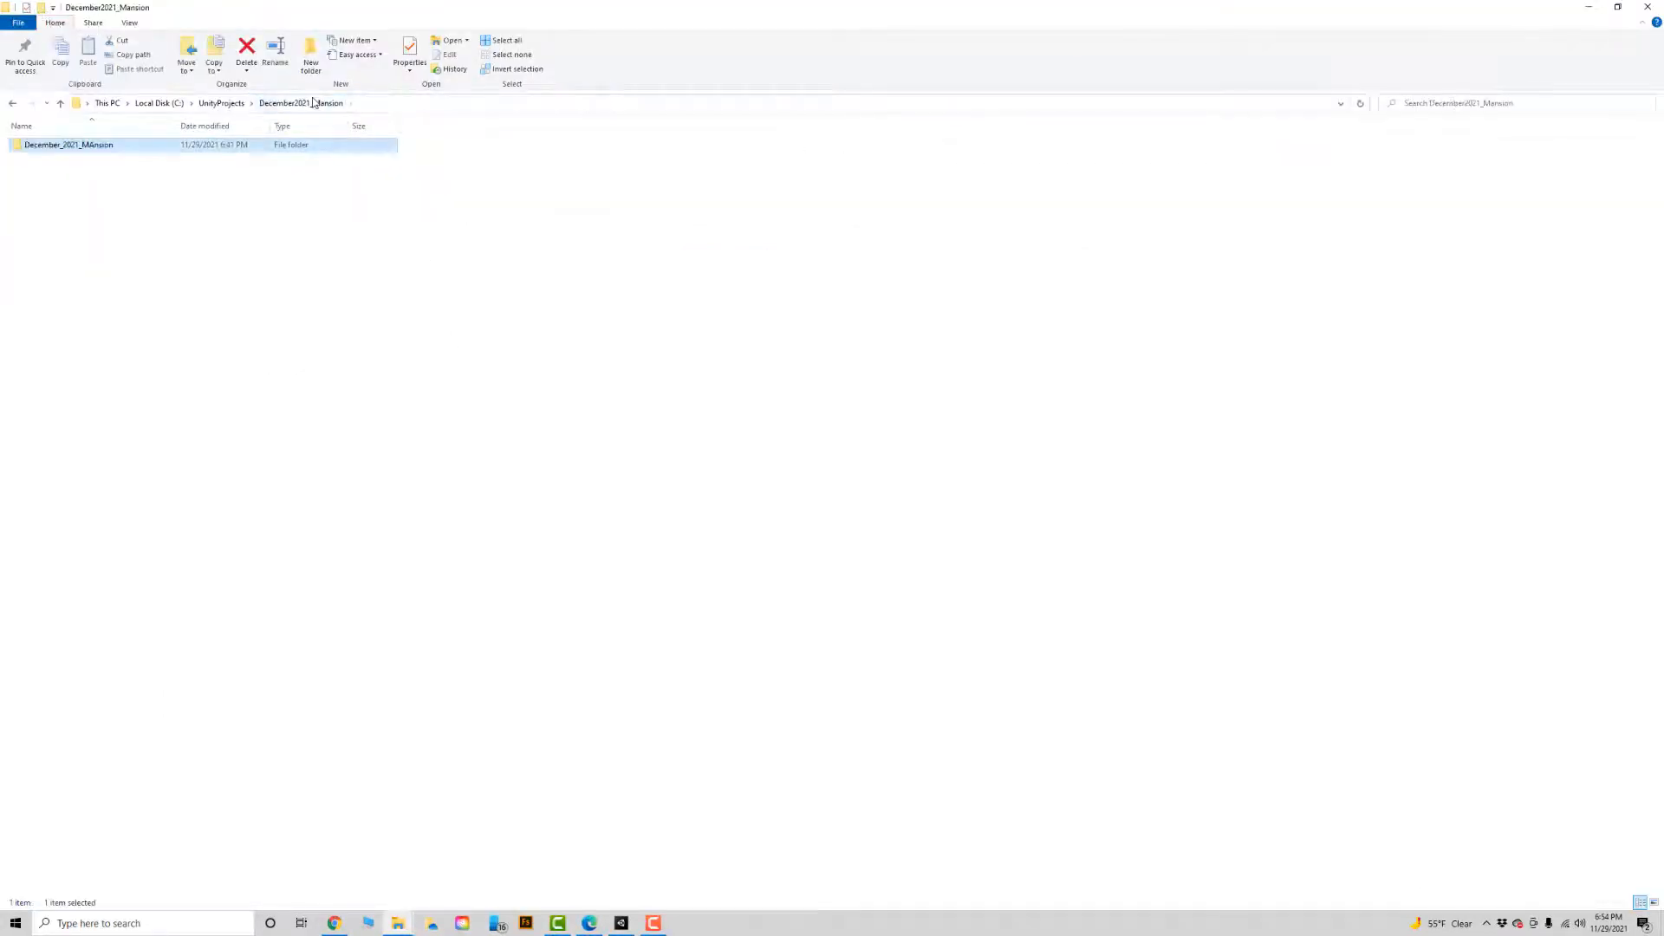
double_click(116, 145)
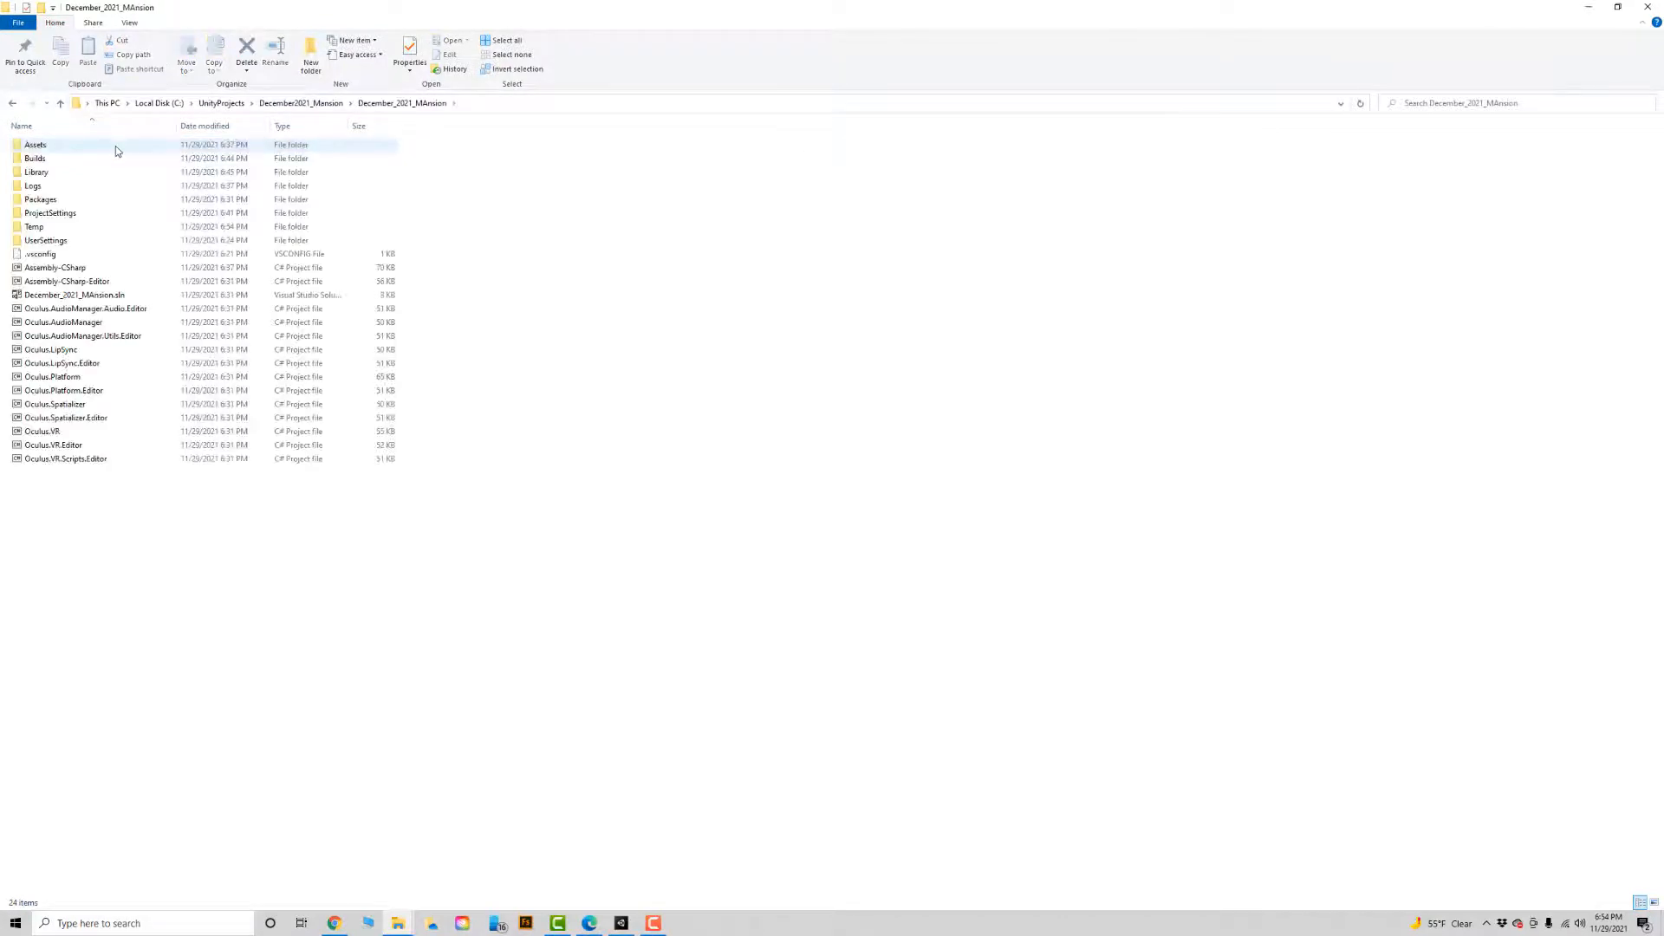
double_click(116, 146)
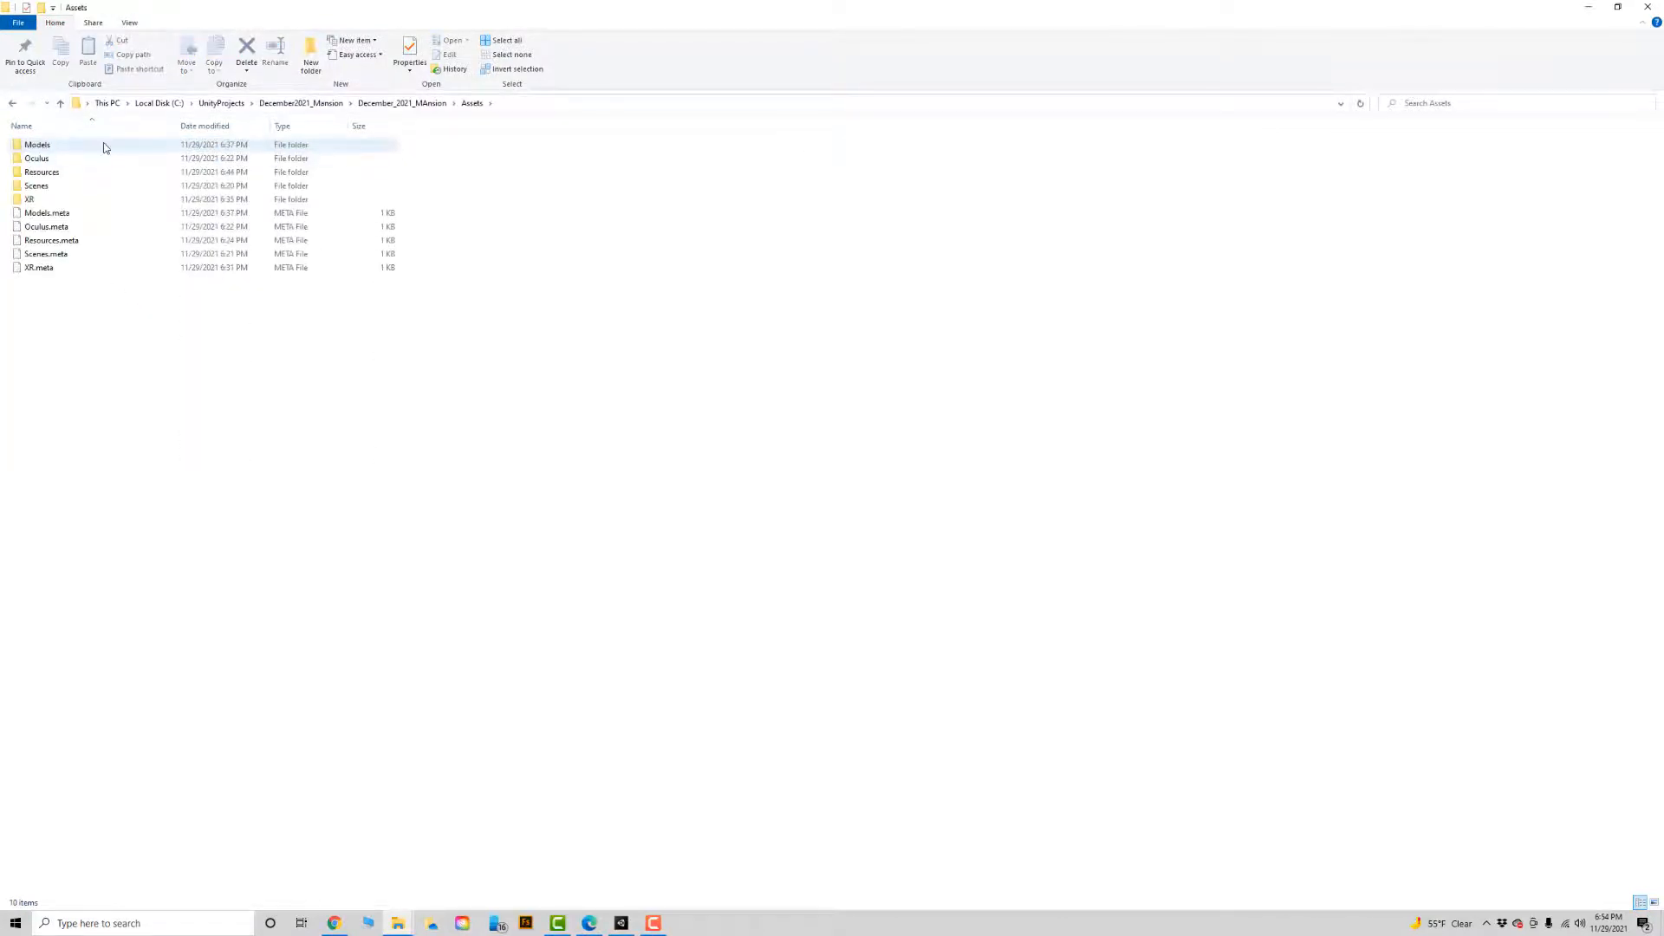
double_click(108, 149)
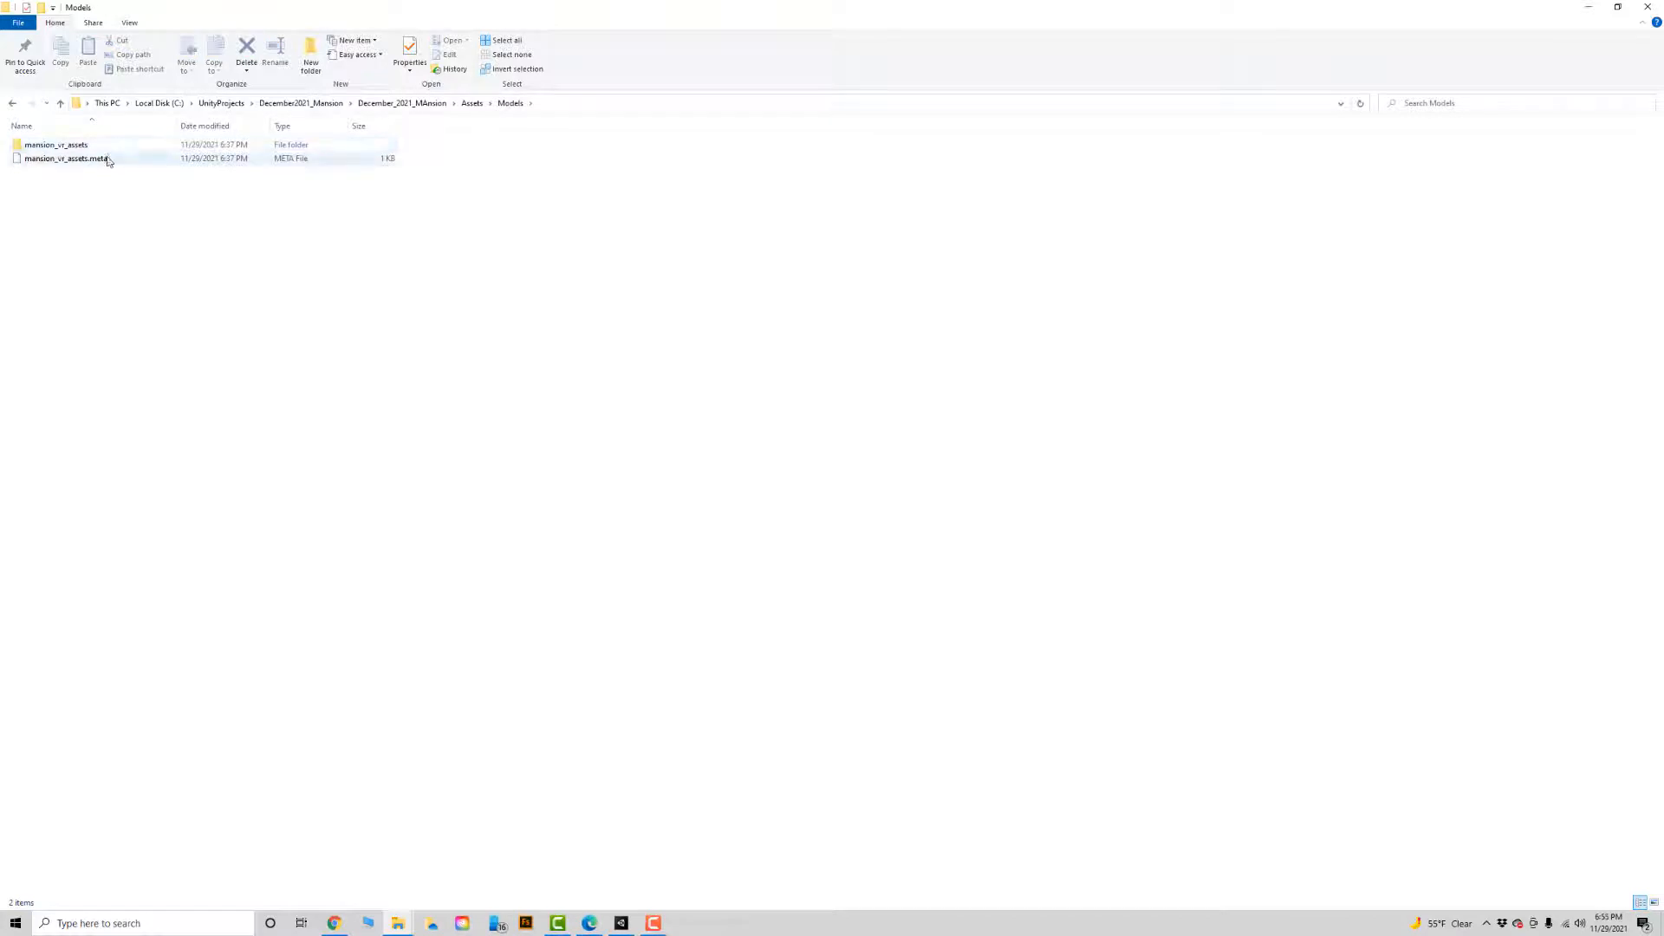
double_click(57, 145)
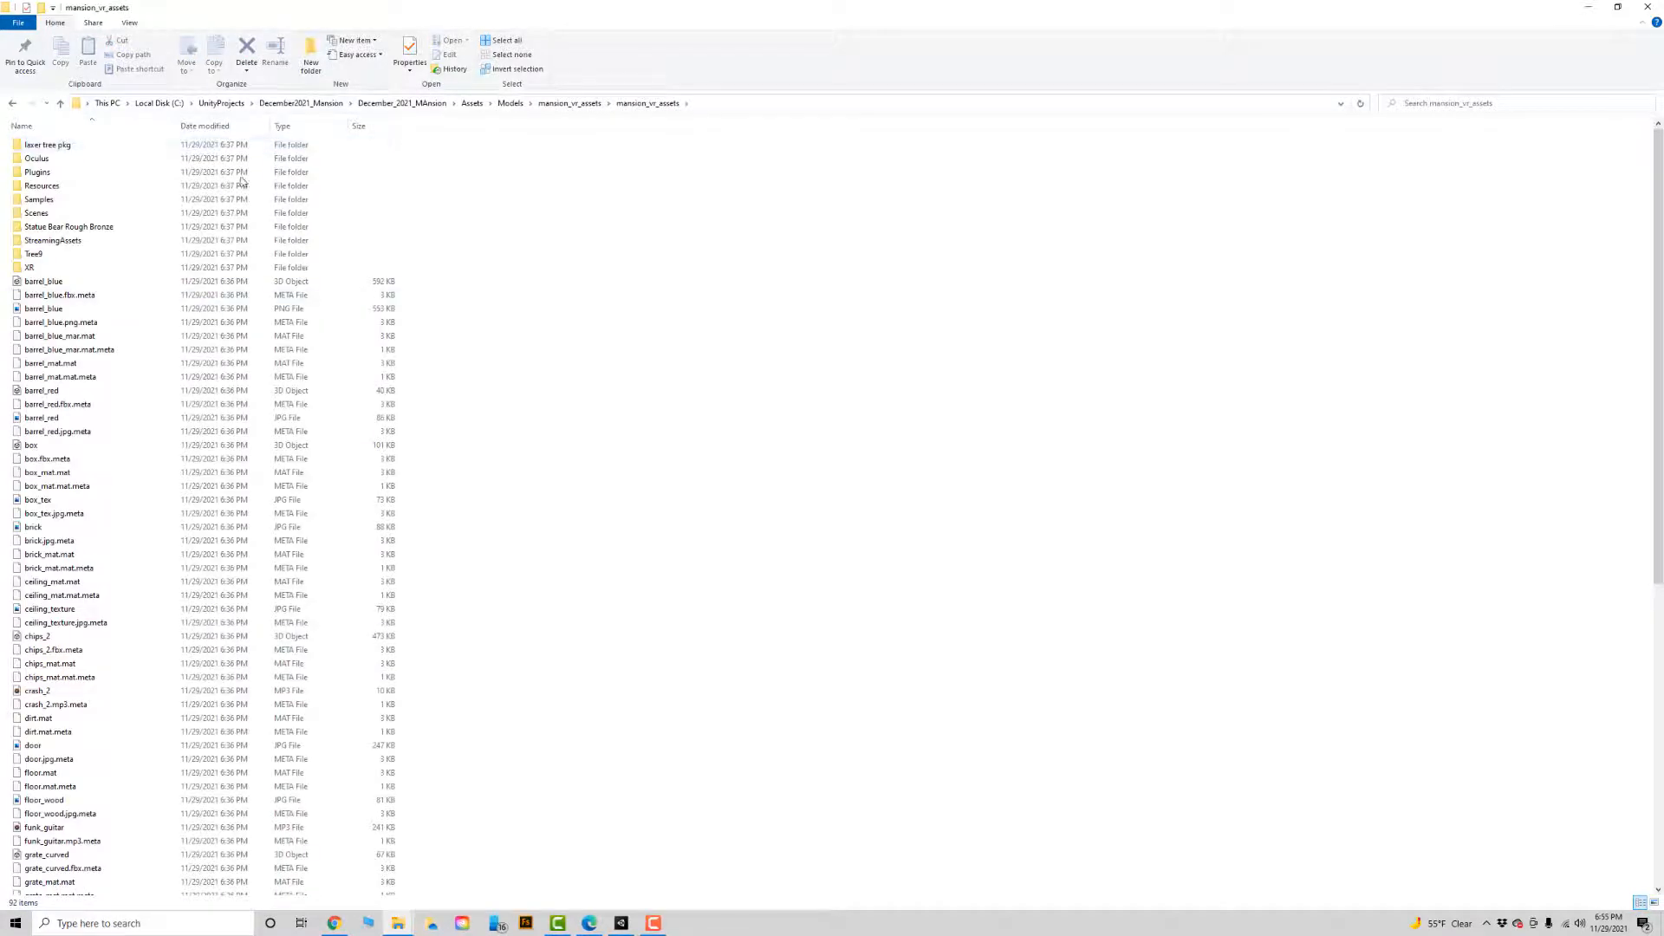
Switch to Unity and delete the mansion and the three blue barrels from the Room scene.
key("alt+Tab")
key("alt+Tab")
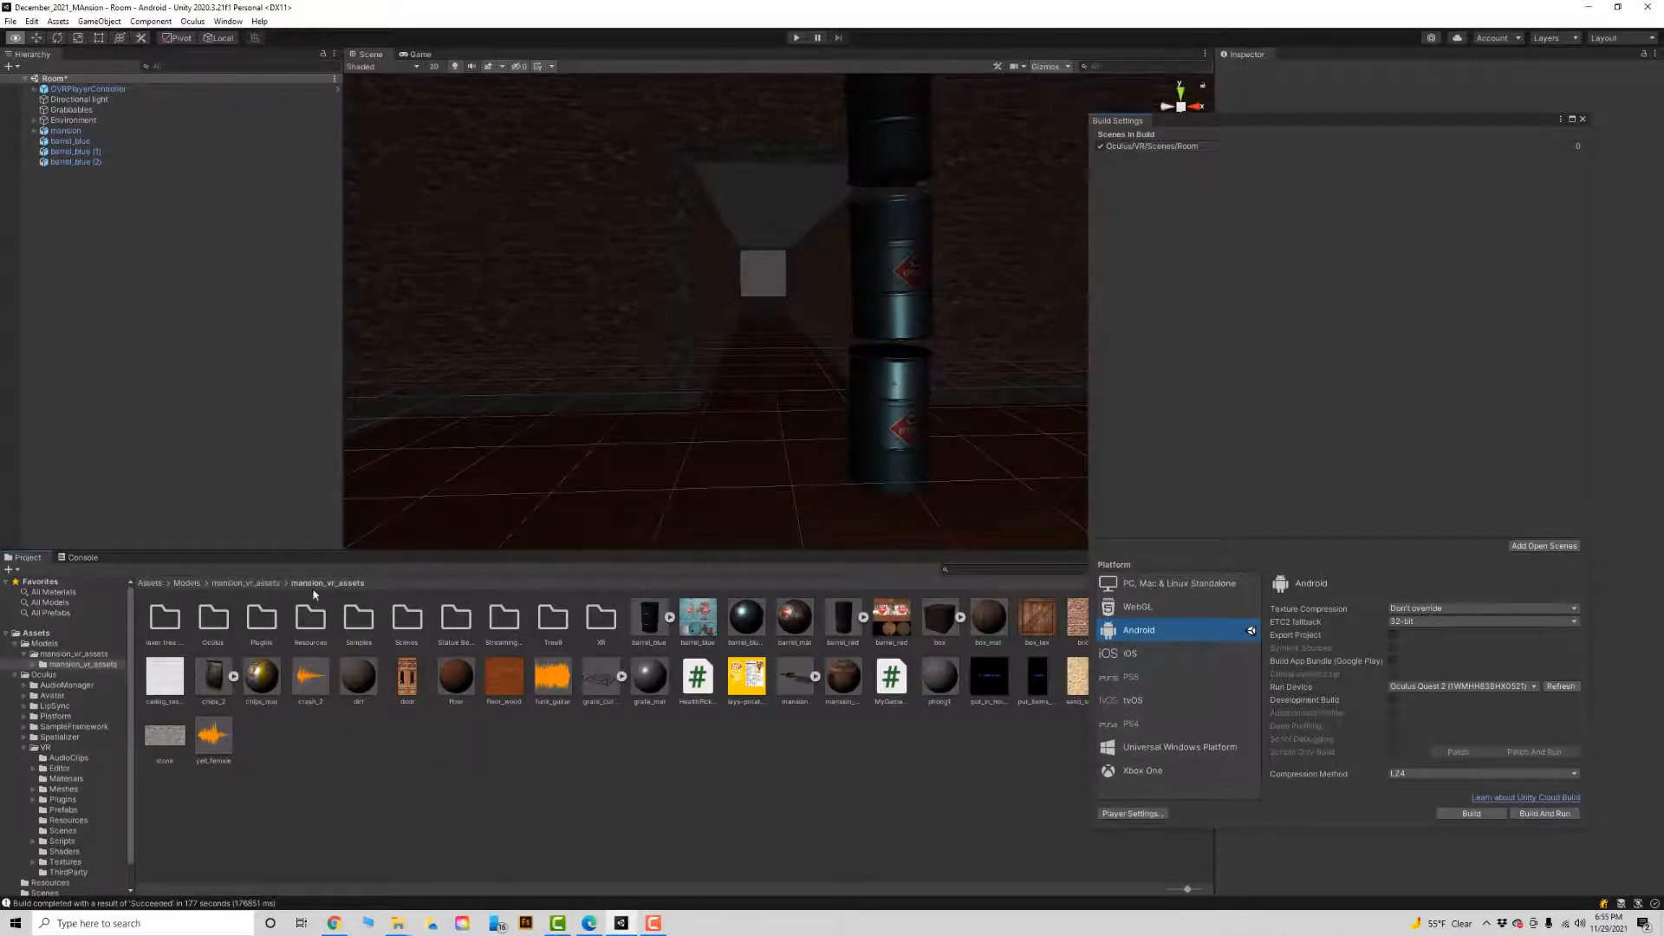
left_click(76, 132)
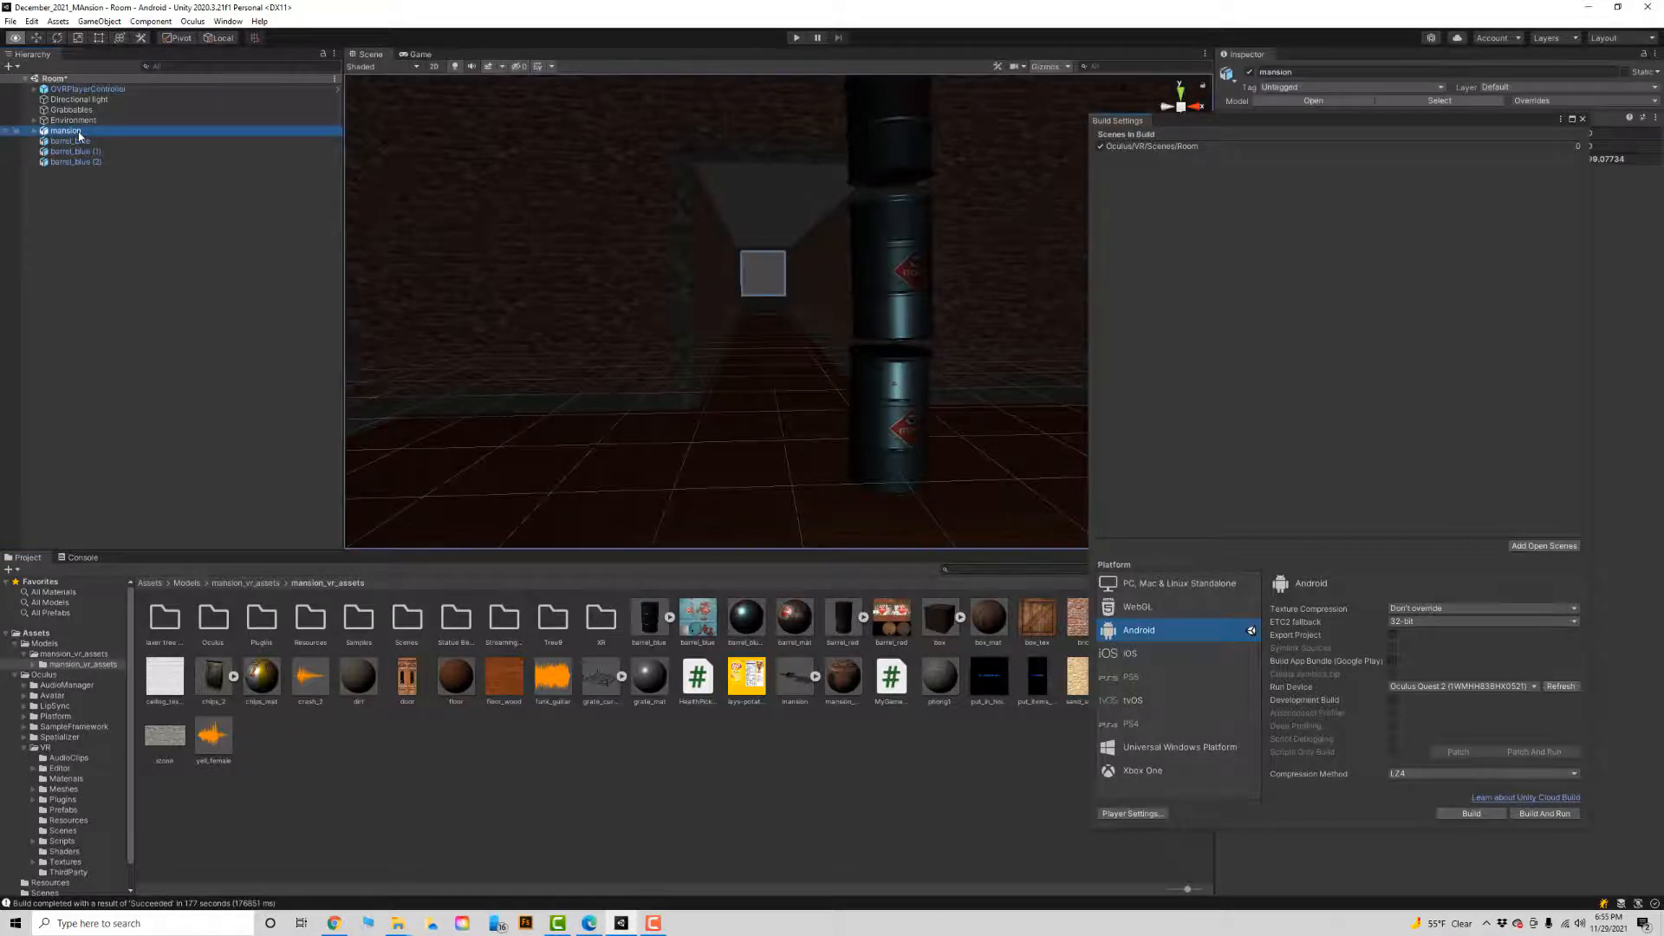
key("Delete")
left_click(76, 131)
key("Delete")
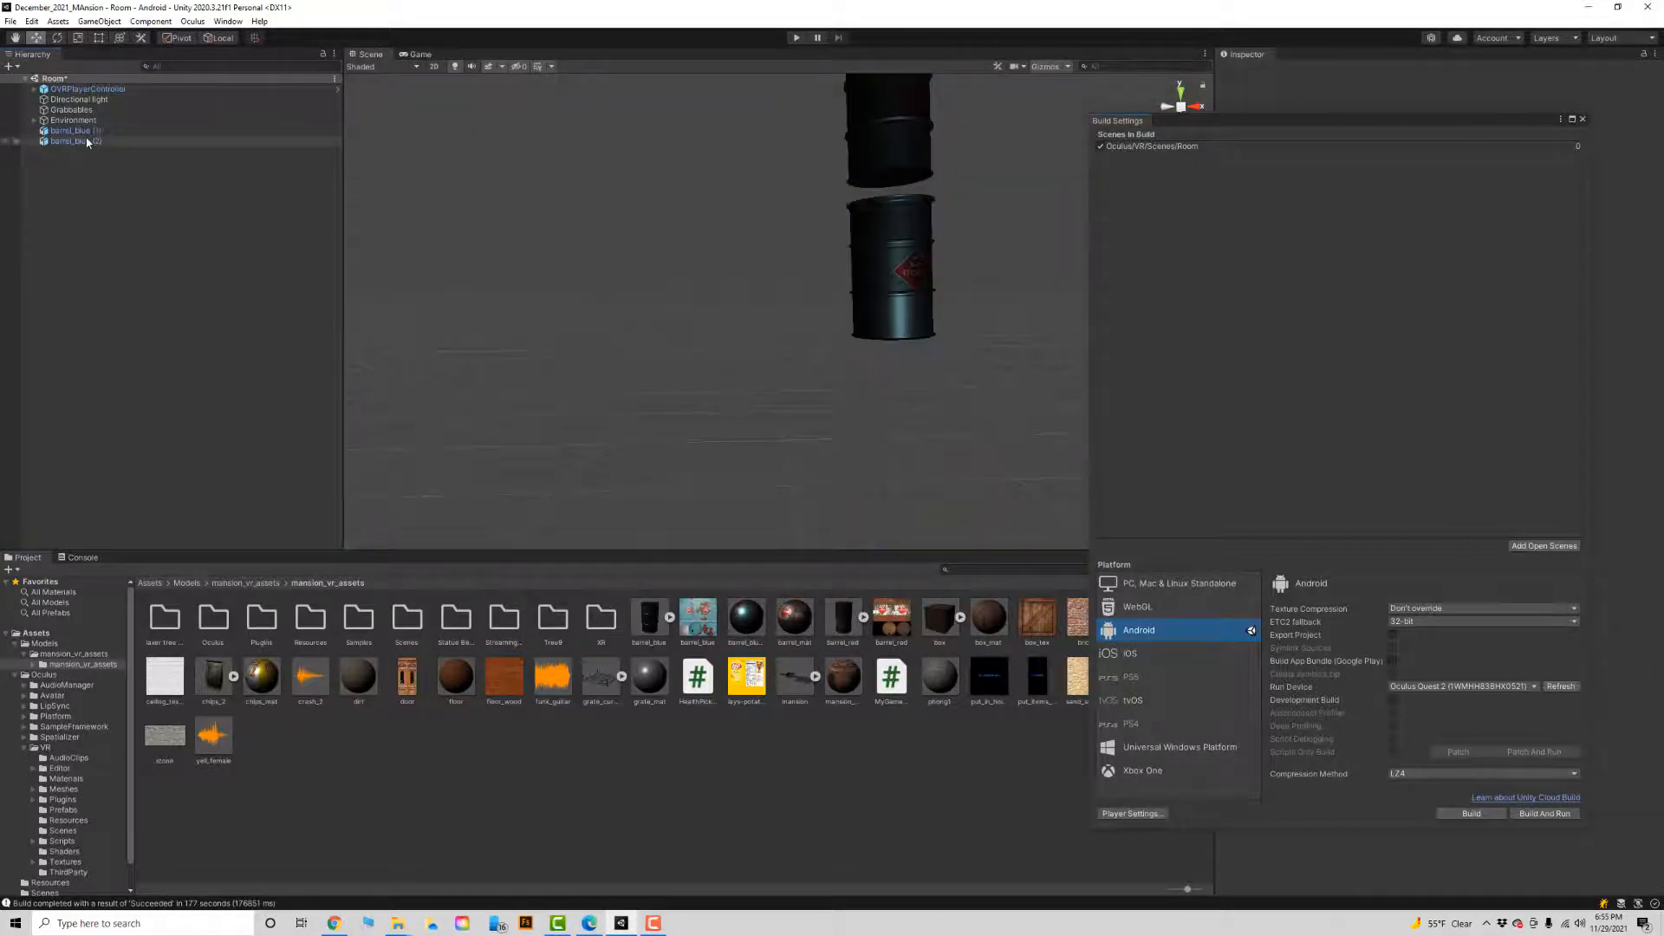
left_click(86, 140)
key("Delete")
left_click(82, 130)
key("Delete")
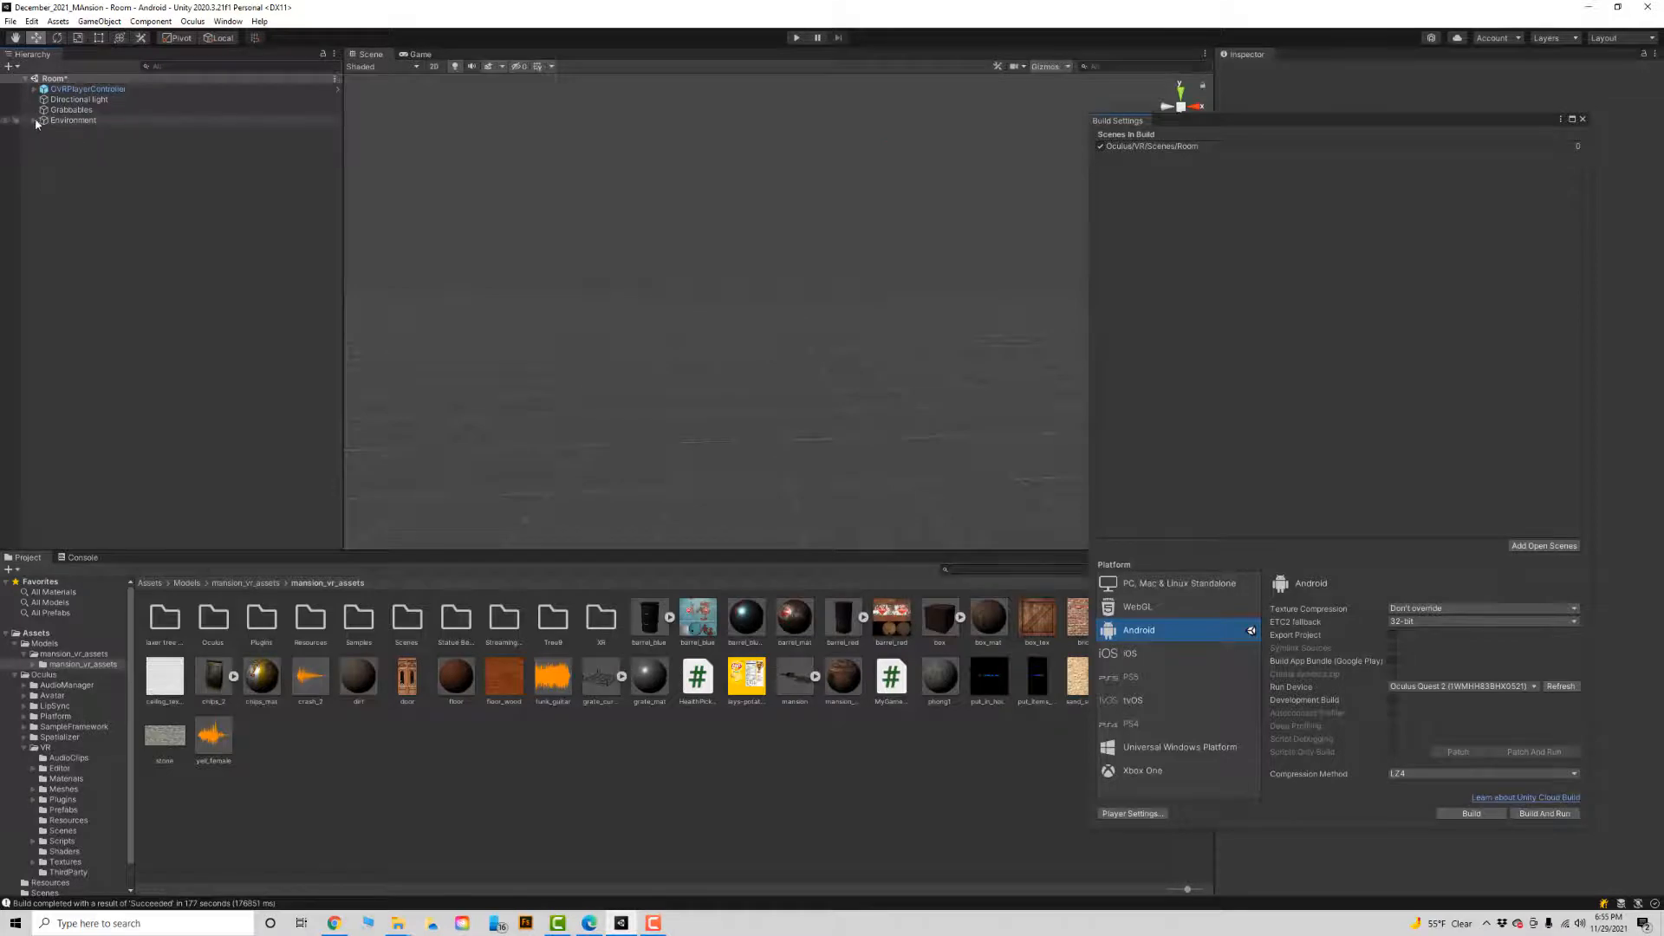
Select the Environment object and close the Build Settings window.
left_click(34, 121)
left_click(35, 121)
left_click(69, 122)
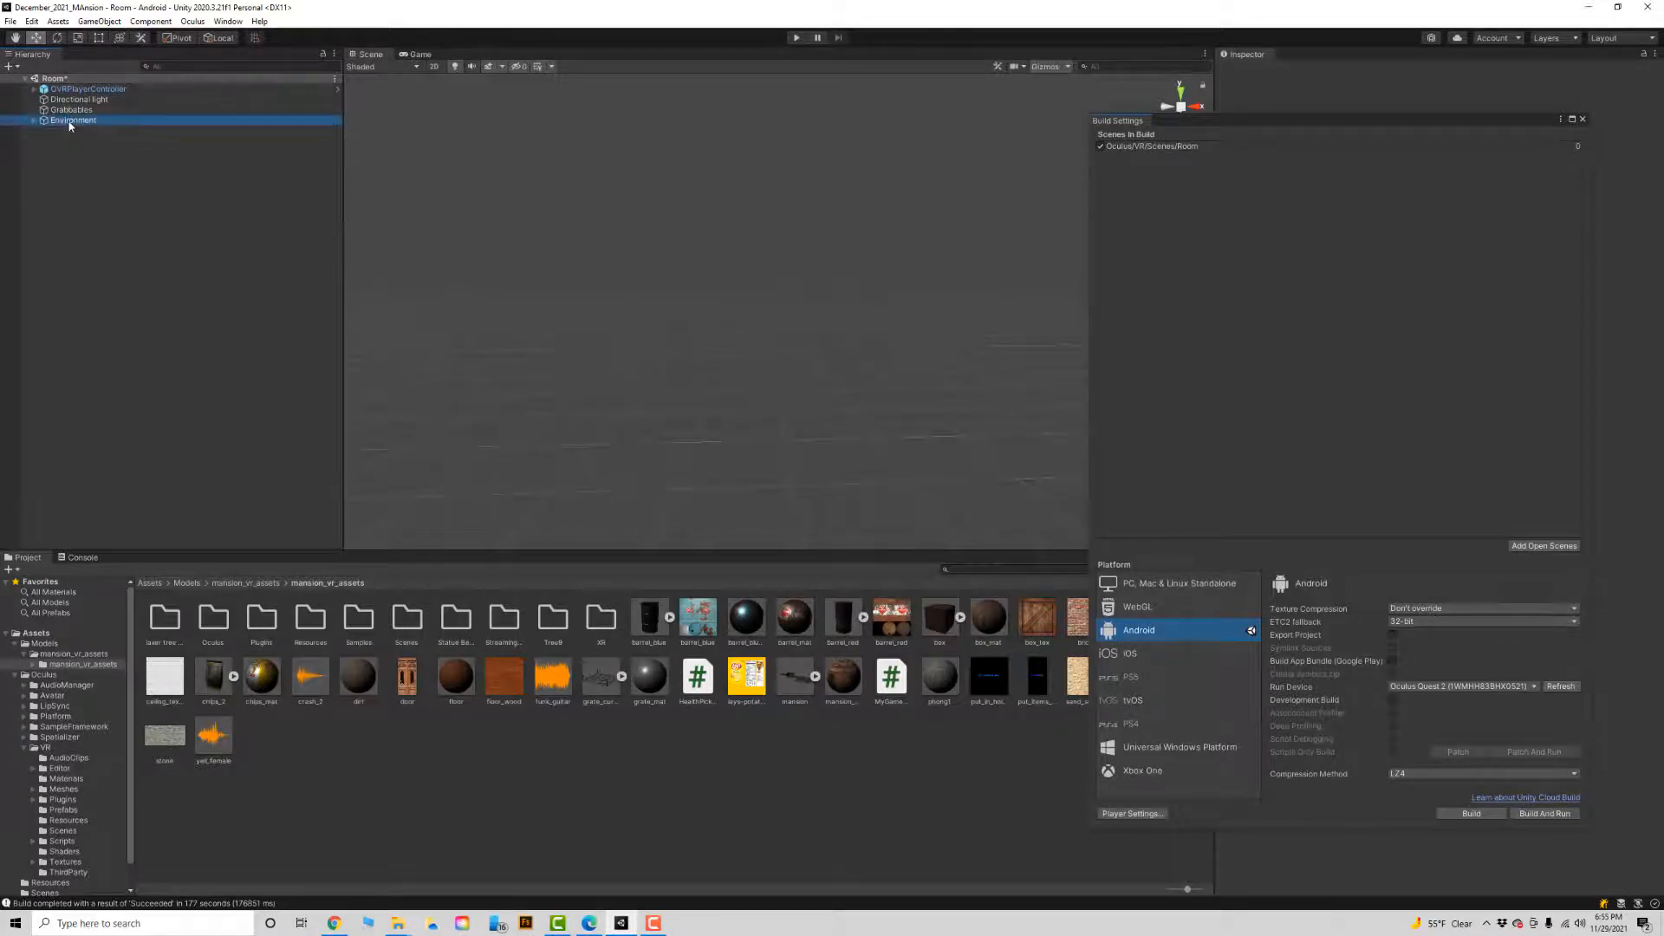
left_click(1583, 118)
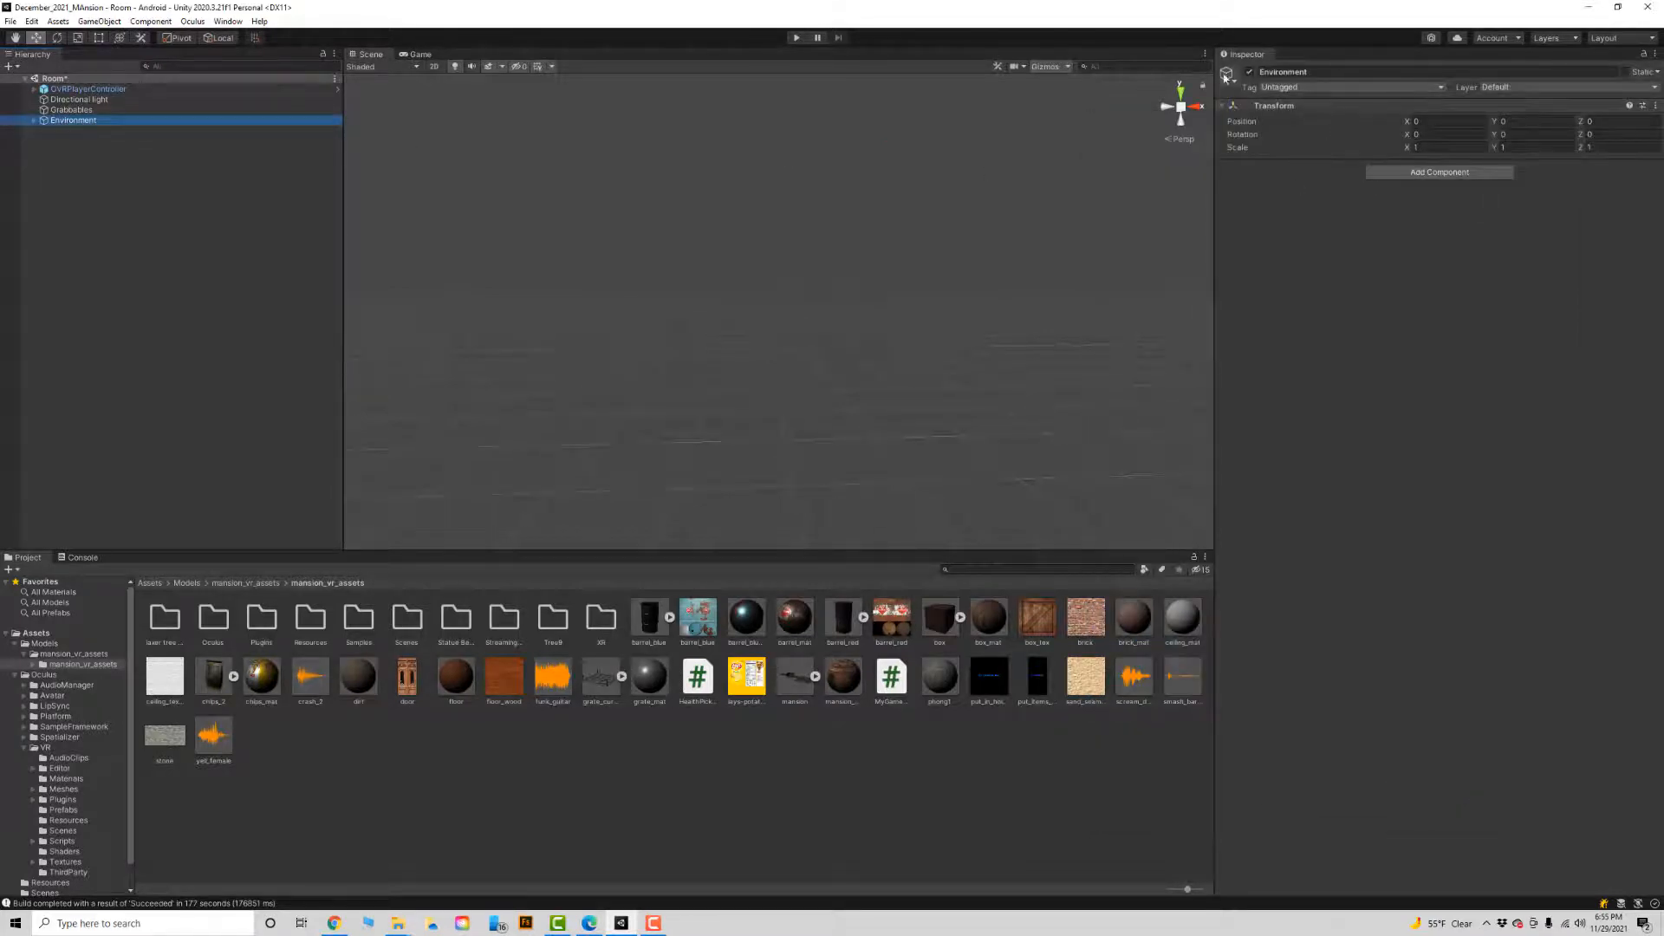
Inspect the Directional light, Grabbables and Environment objects, switching Environment off and on again.
left_click(116, 99)
left_click(111, 109)
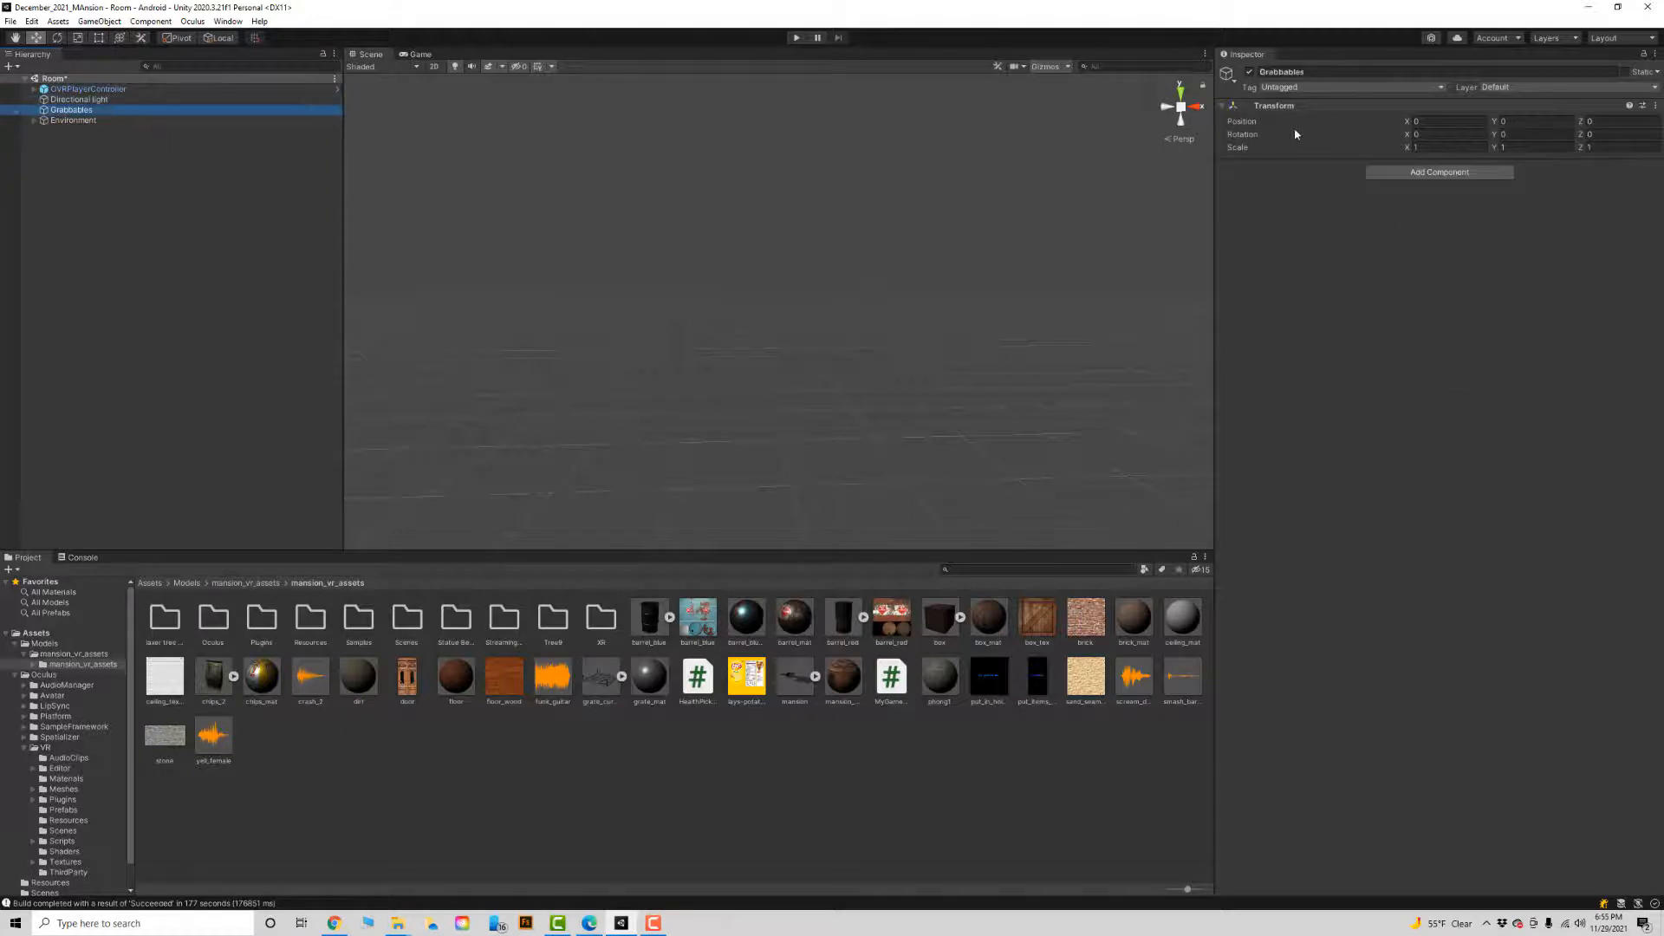
left_click(173, 120)
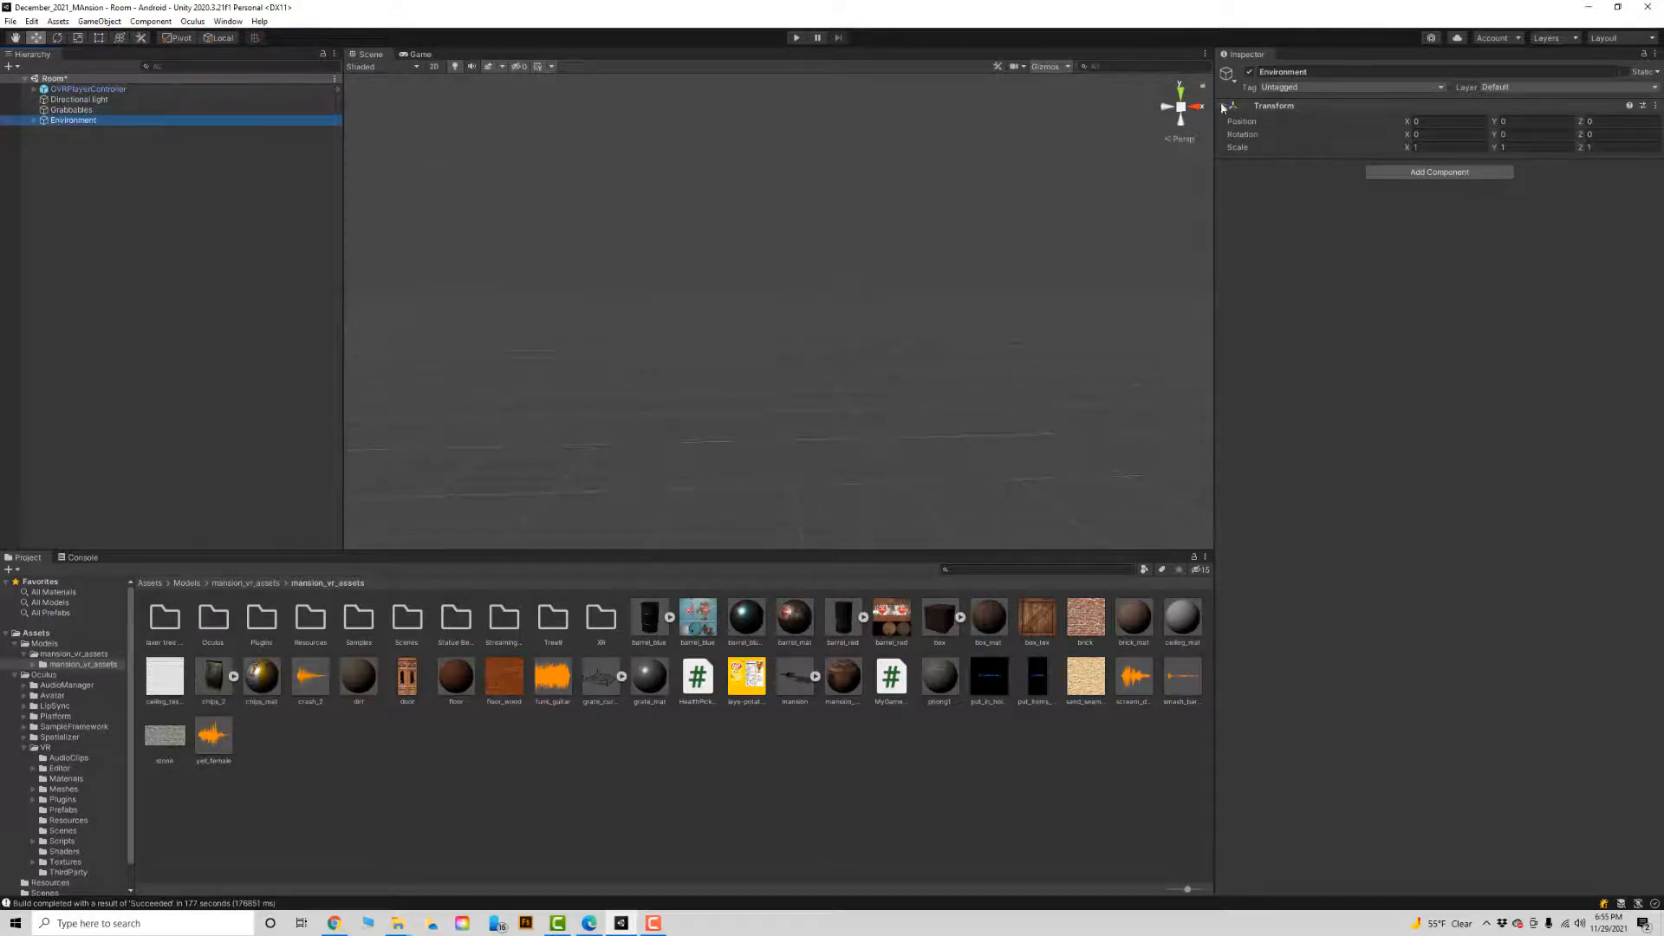
left_click(1254, 74)
left_click(1253, 74)
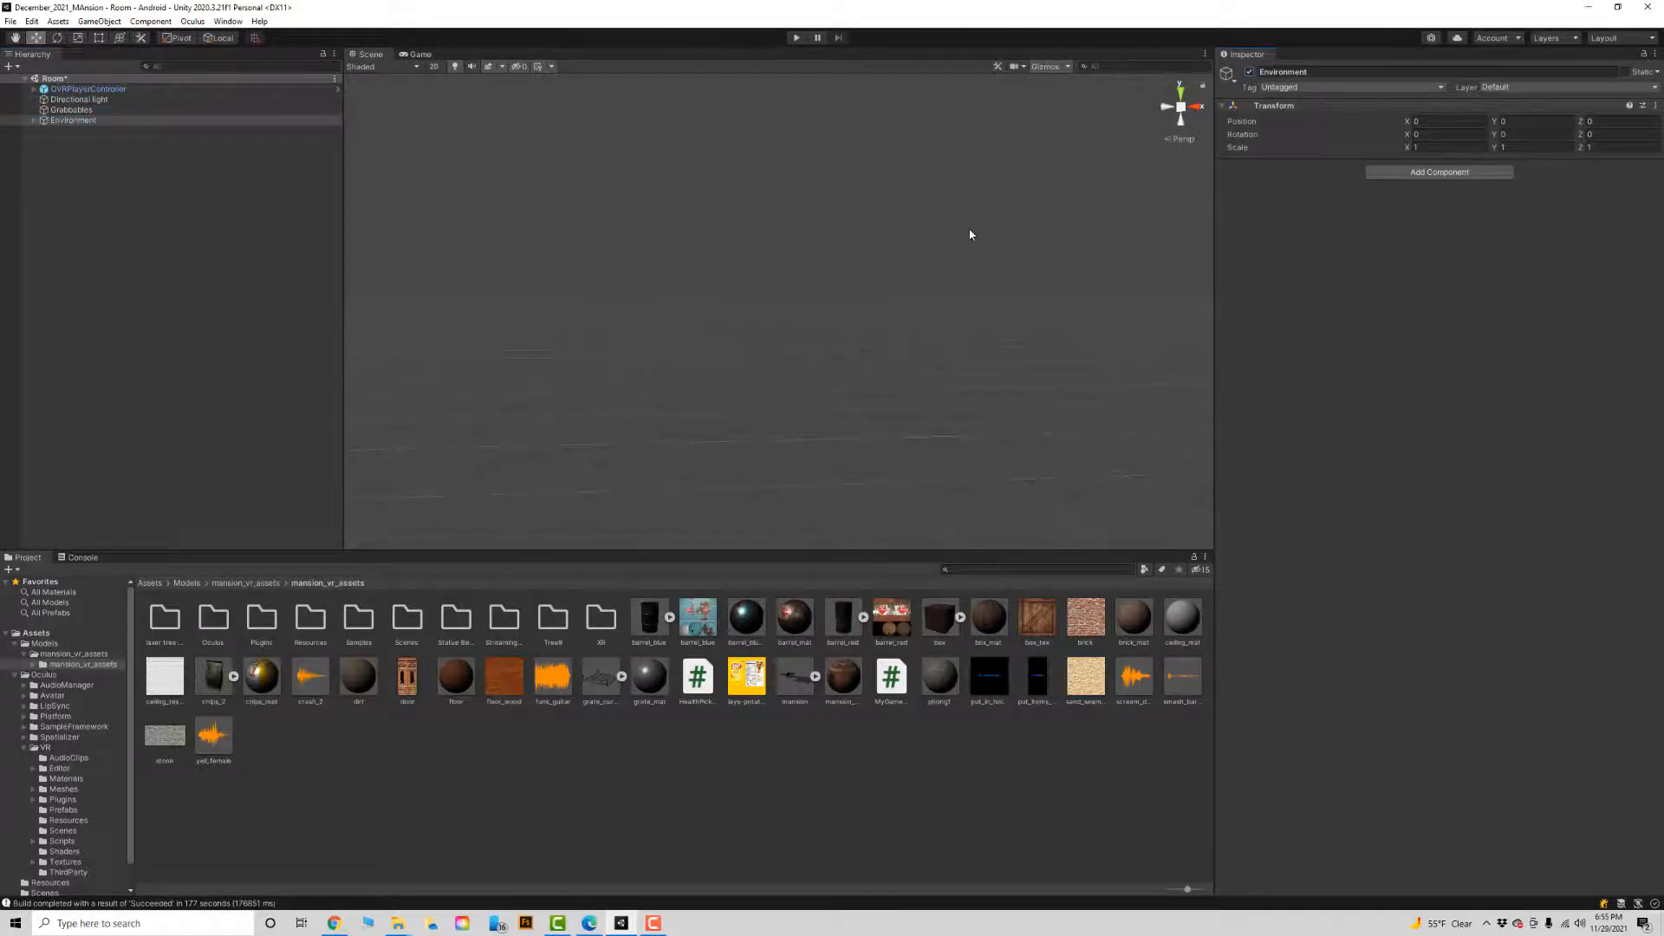
scroll(968, 235, "down", 5)
scroll(965, 240, "up", 4)
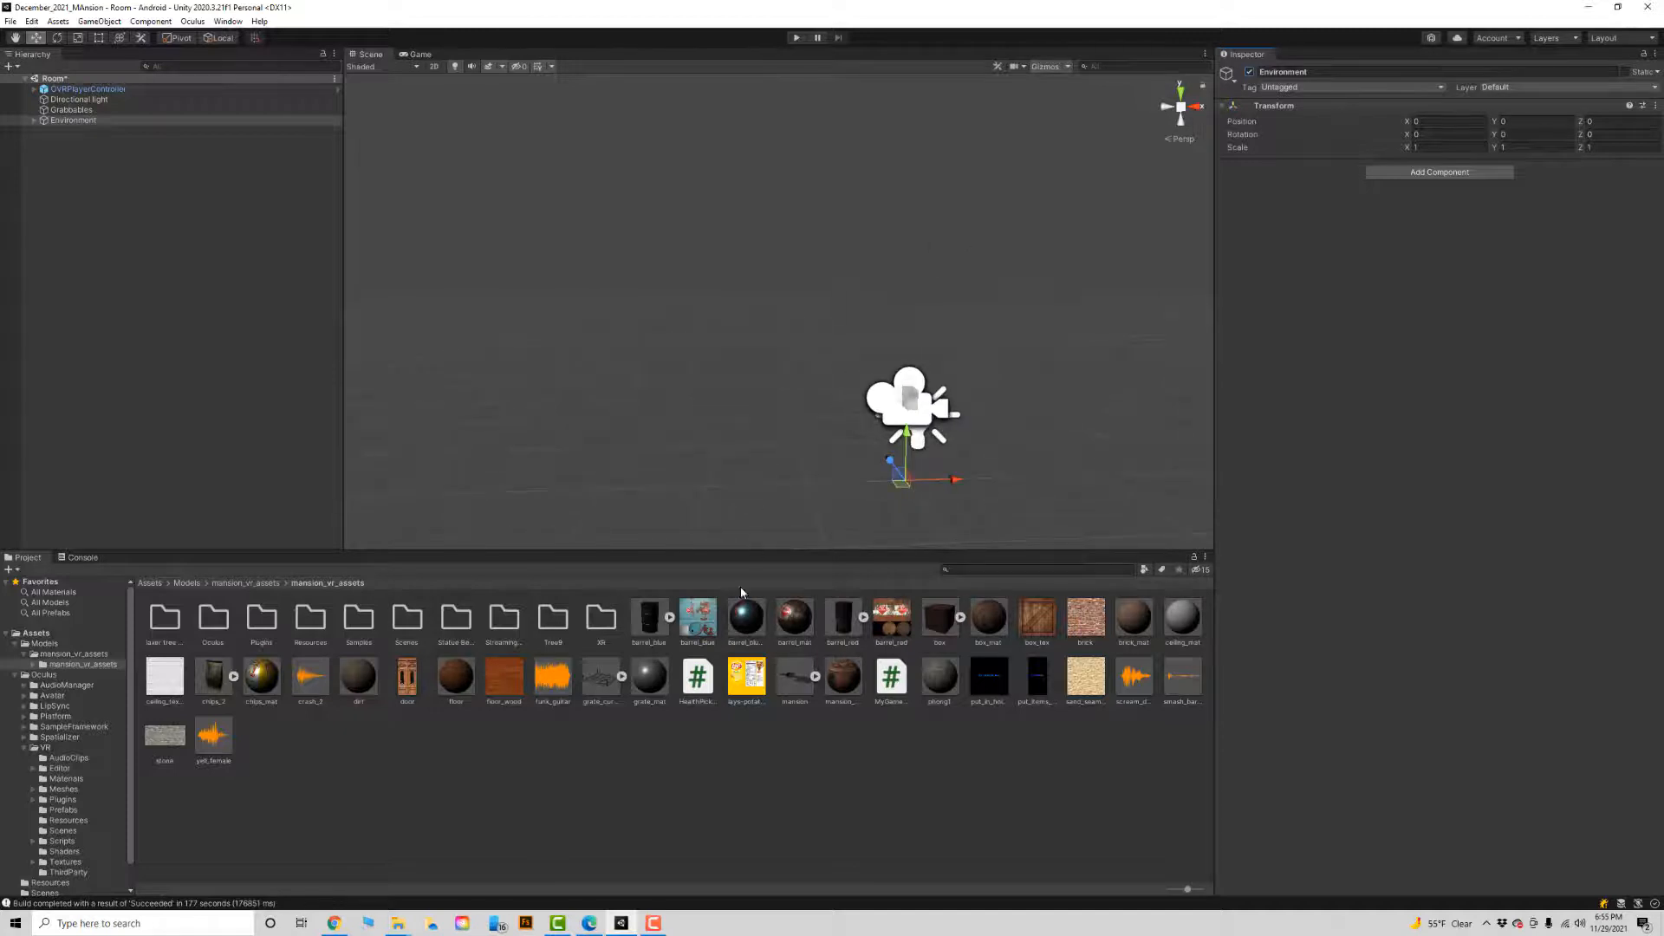
Add the mansion model from mansion_vr_assets to the Room scene and frame it in the Scene view.
left_click_drag(803, 689, 247, 347)
left_click_drag(821, 406, 1003, 434, "alt")
key("f")
left_click_drag(779, 326, 769, 376, "alt")
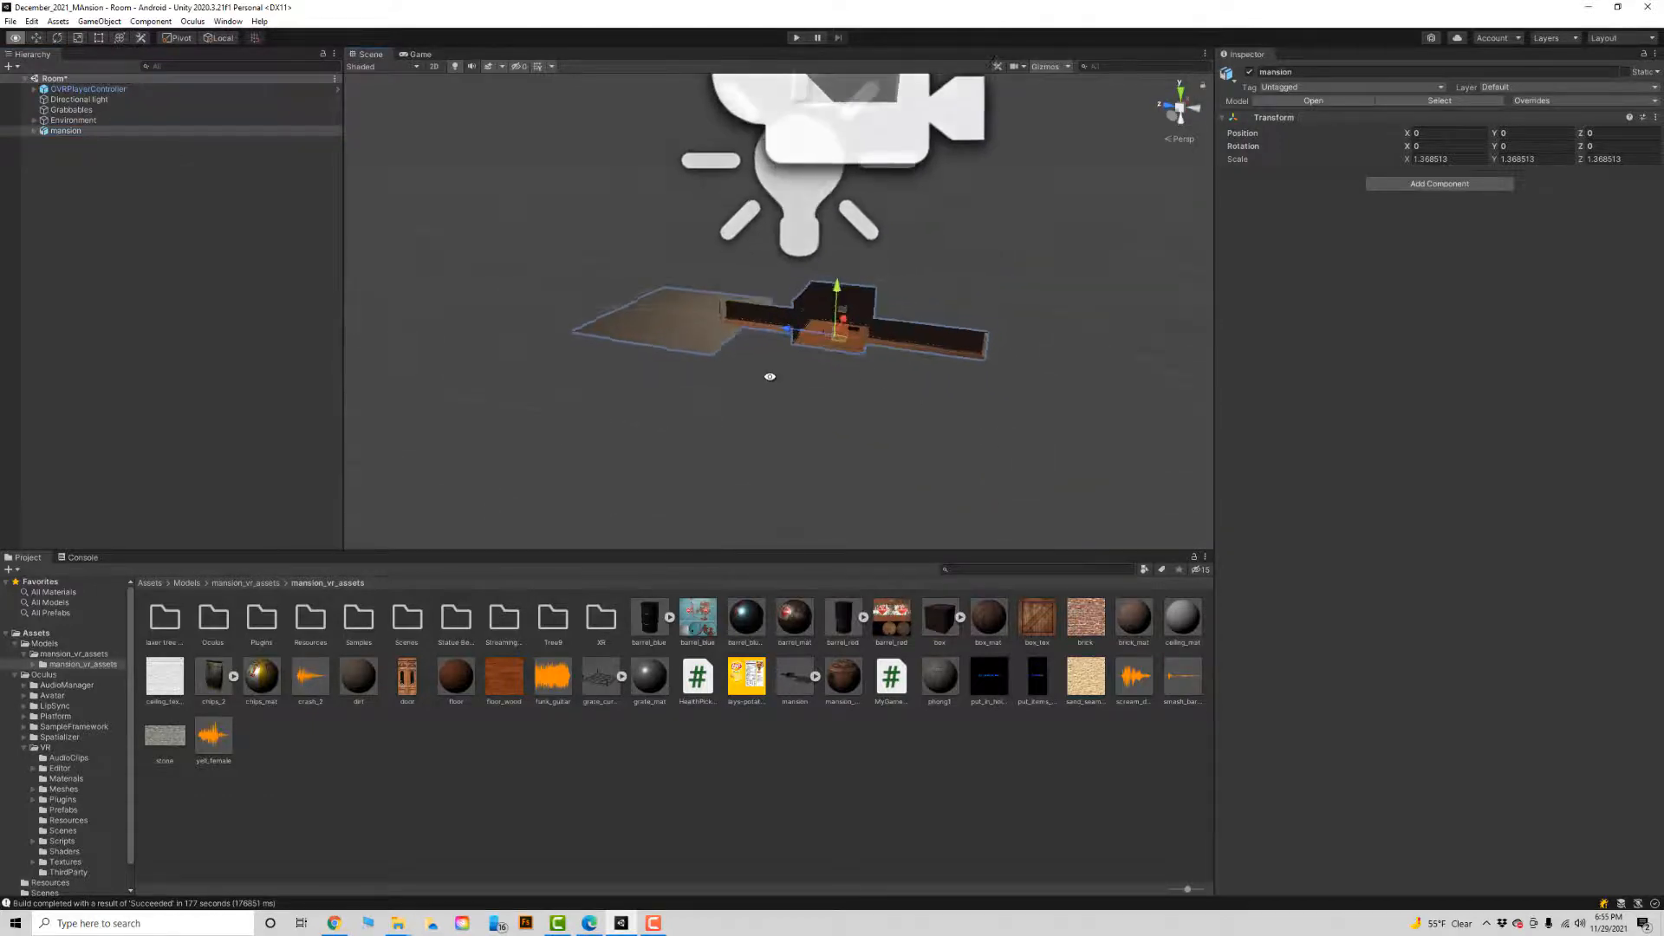
right_click_drag(854, 368, 1392, 467, "alt")
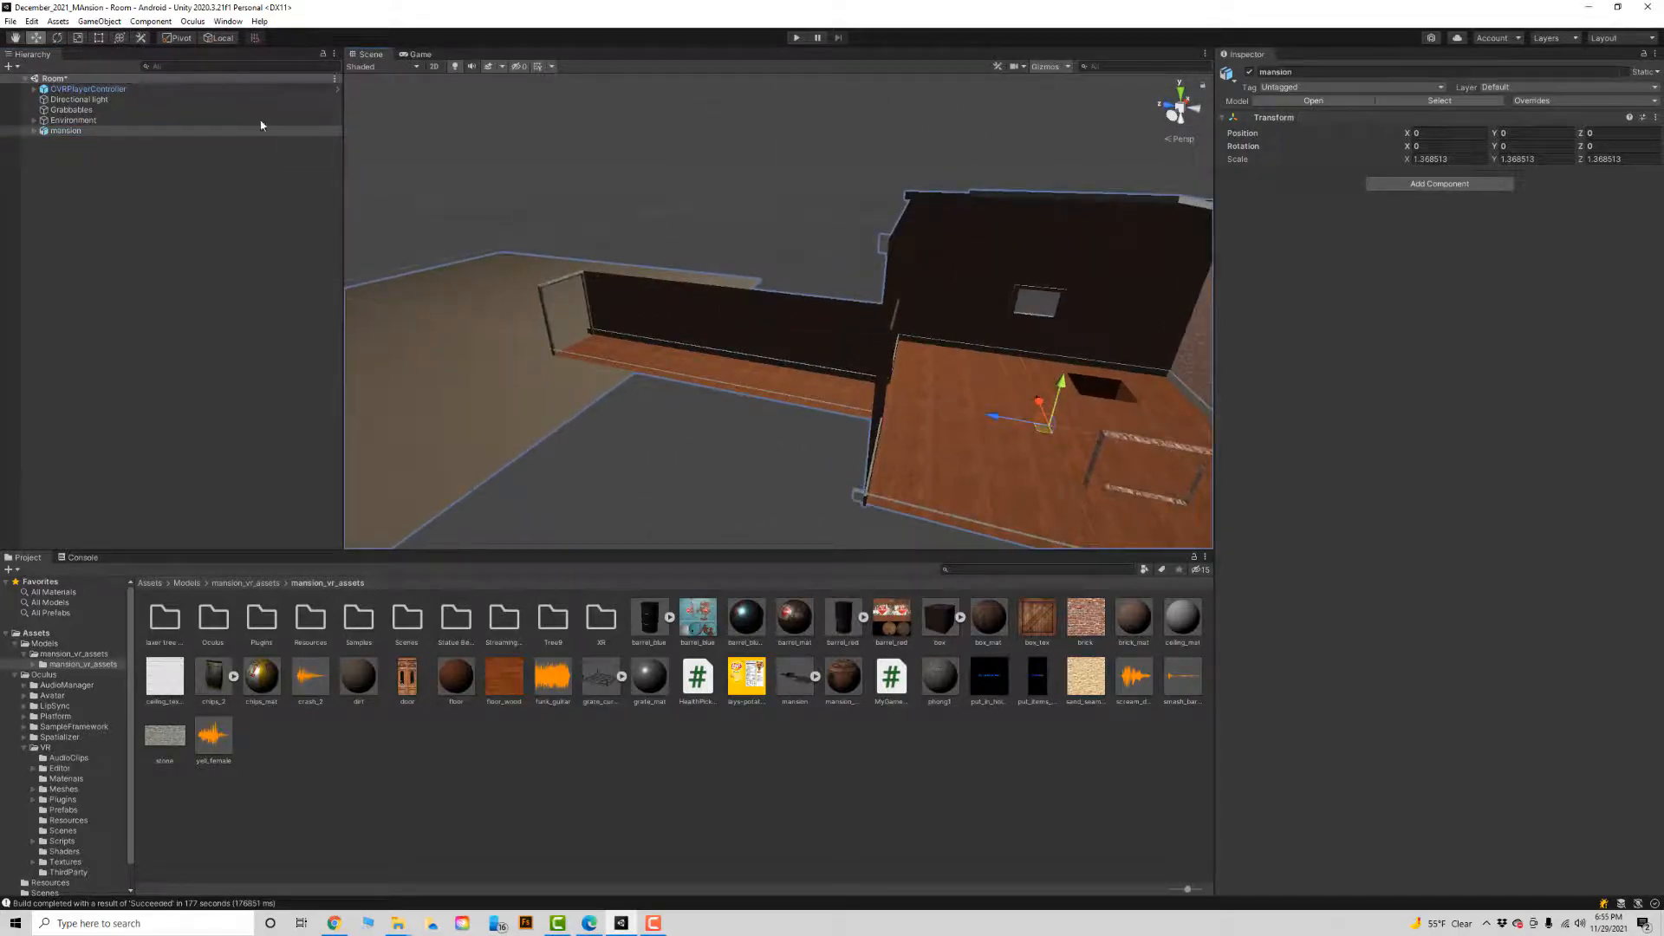
Compare the mansion with the OVRPlayerController and scale the mansion up uniformly to about 28.79.
left_click(221, 88)
right_click_drag(873, 303, 484, 309, "alt")
right_click_drag(801, 338, 743, 340, "alt")
left_click_drag(743, 341, 584, 326, "alt")
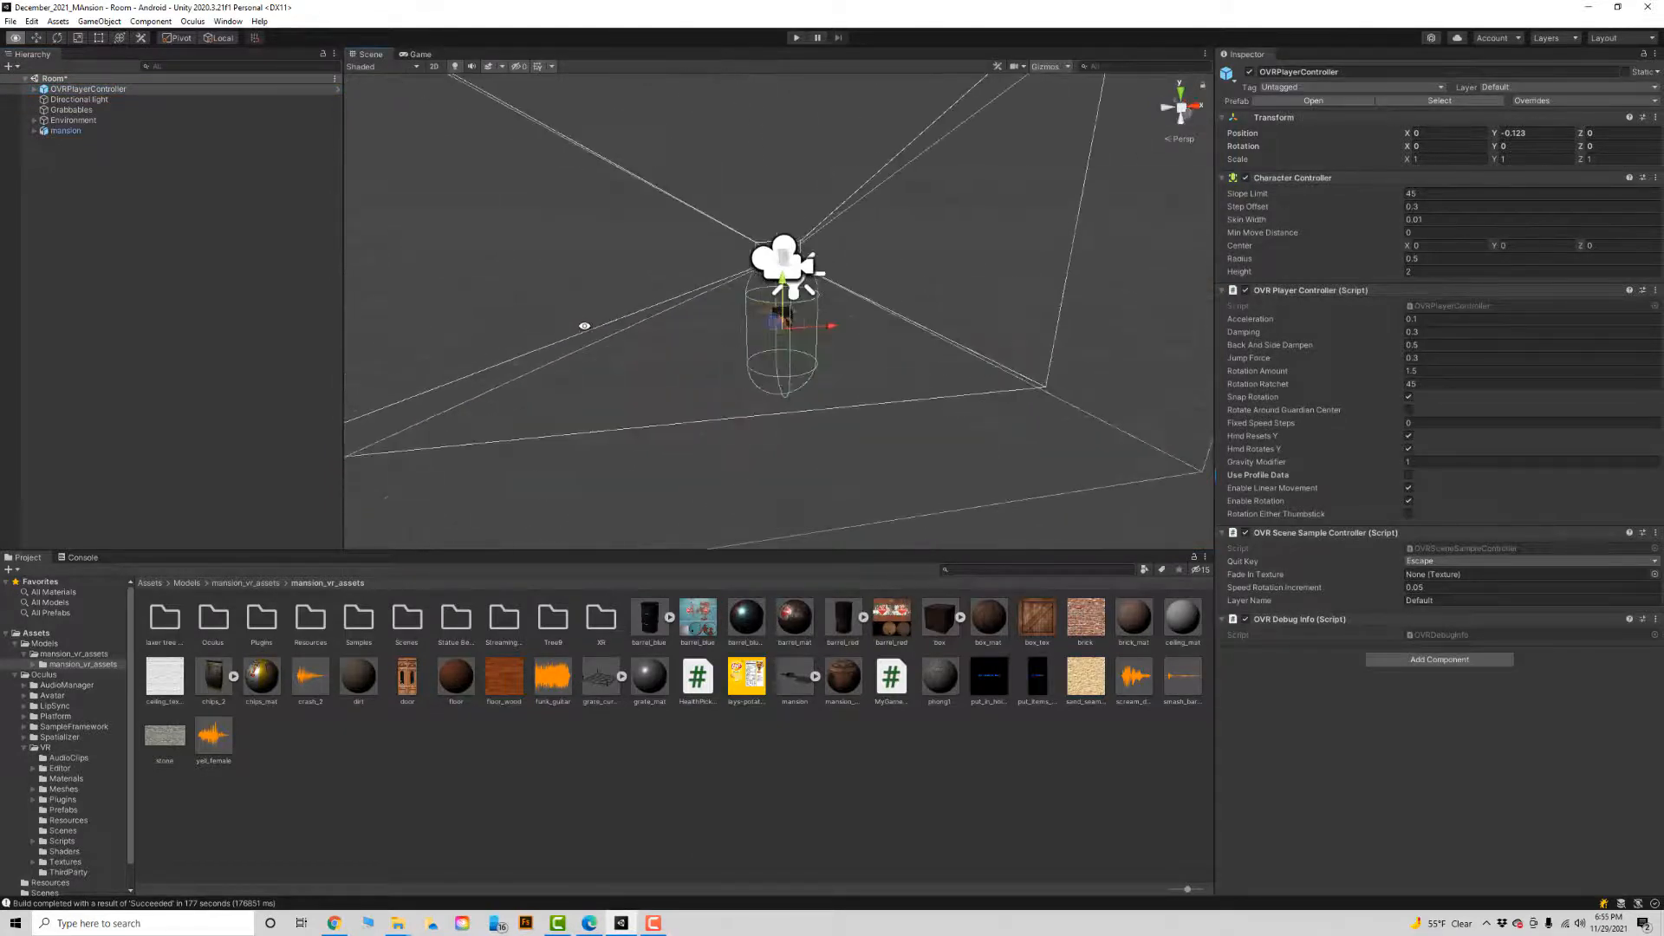
left_click(95, 131)
key("e")
key("r")
left_click_drag(782, 327, 388, 526)
left_click_drag(513, 384, 844, 348, "alt")
Lower the mansion to about -0.665 on the Y axis so its floor sits nearer the player controller's base.
left_click(204, 90)
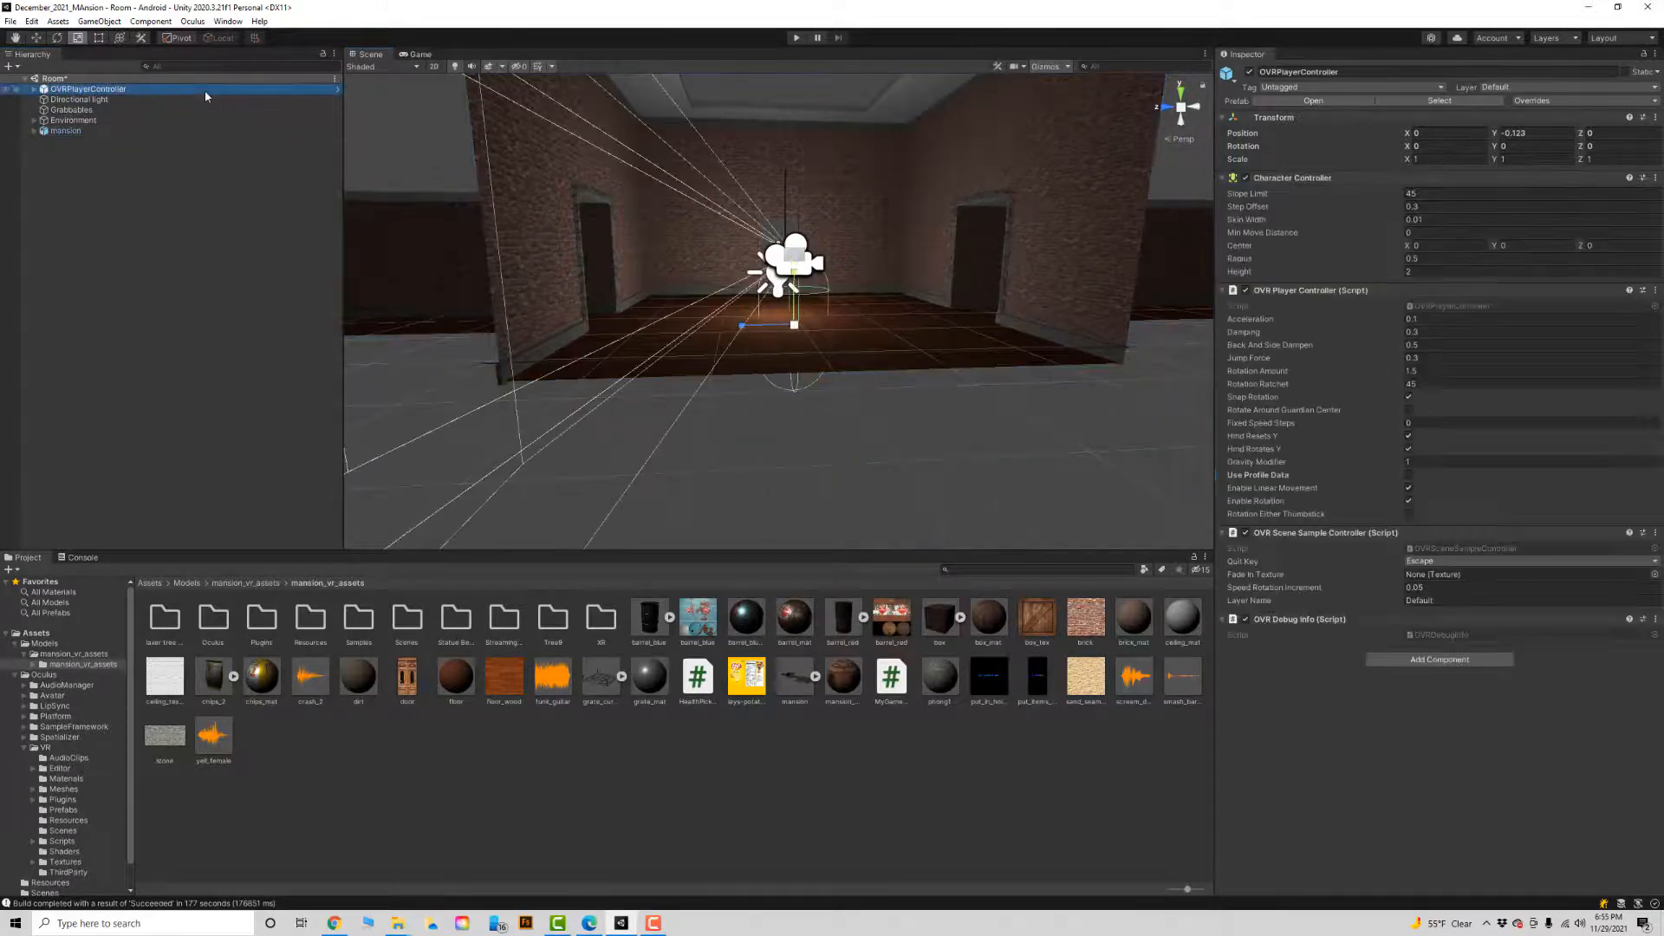
left_click(620, 266)
key("w")
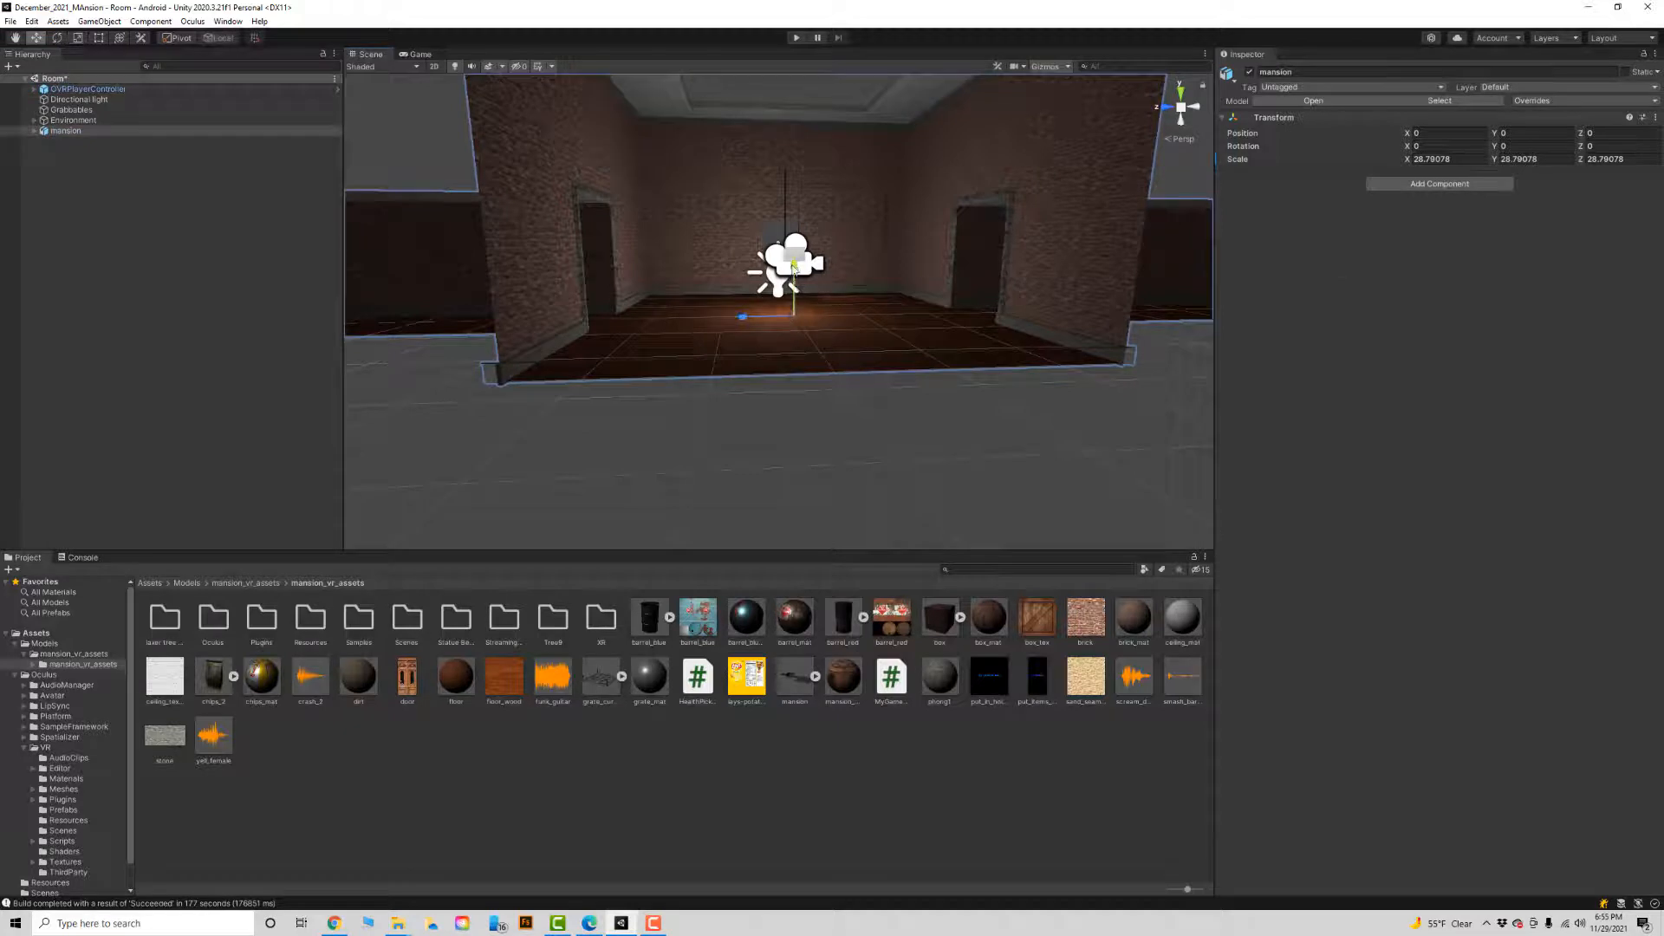
left_click_drag(794, 276, 792, 309)
Scale the mansion up further, uniformly to about 142.
left_click(243, 90)
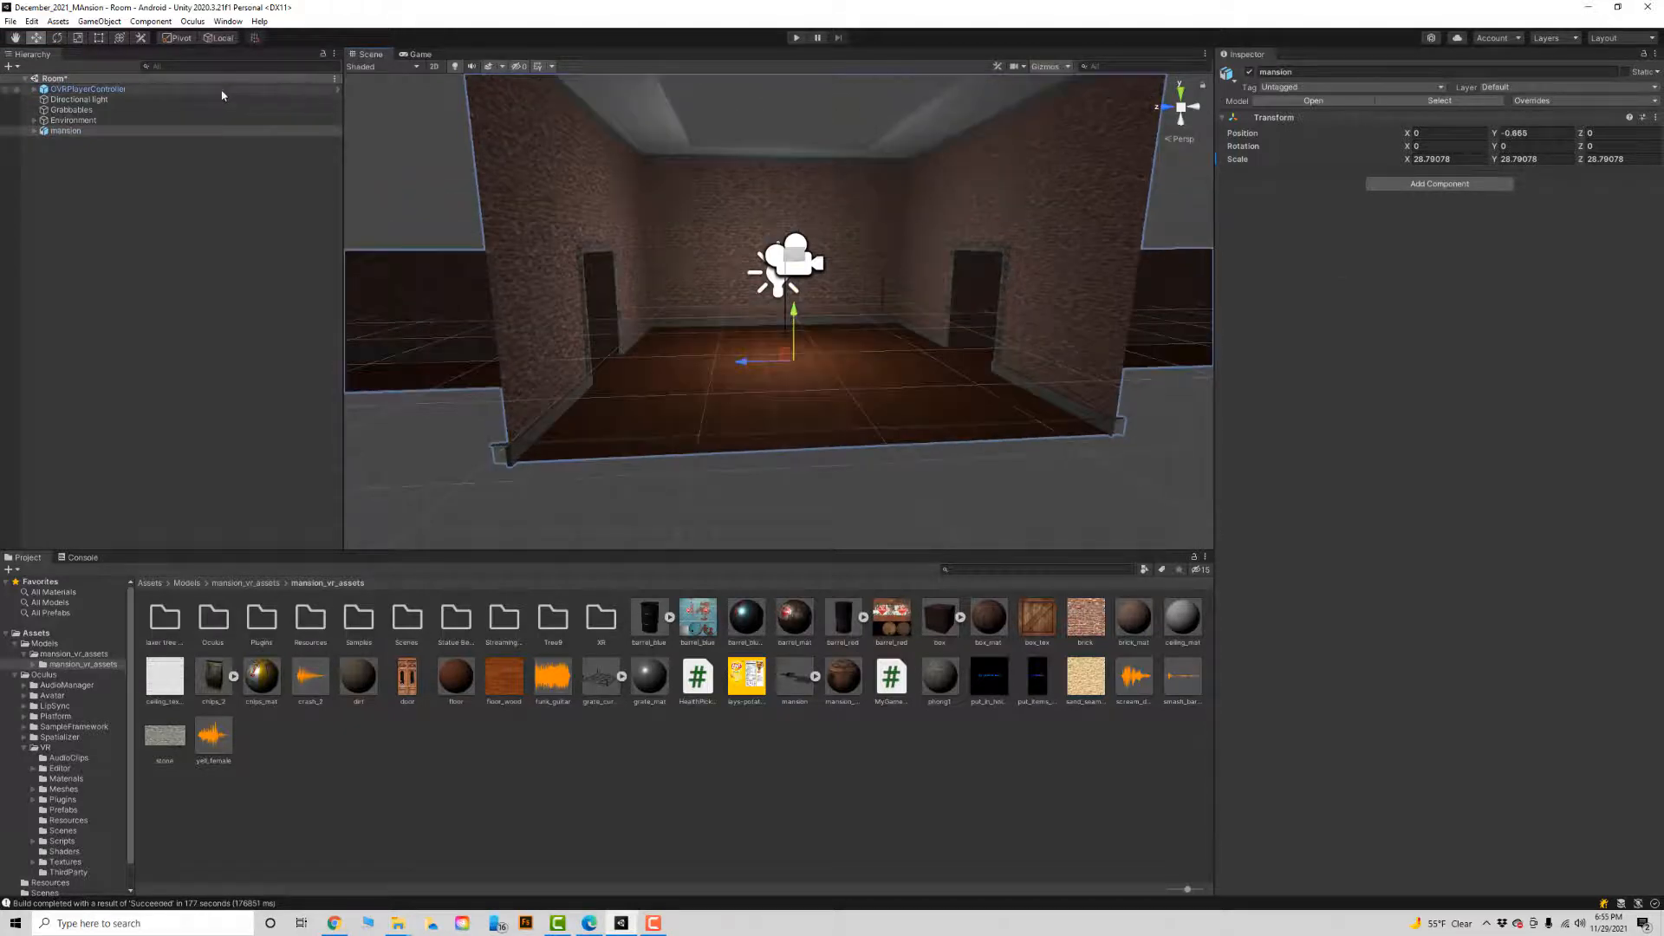
left_click(612, 296)
key("e")
key("r")
left_click_drag(798, 367, 1007, 366)
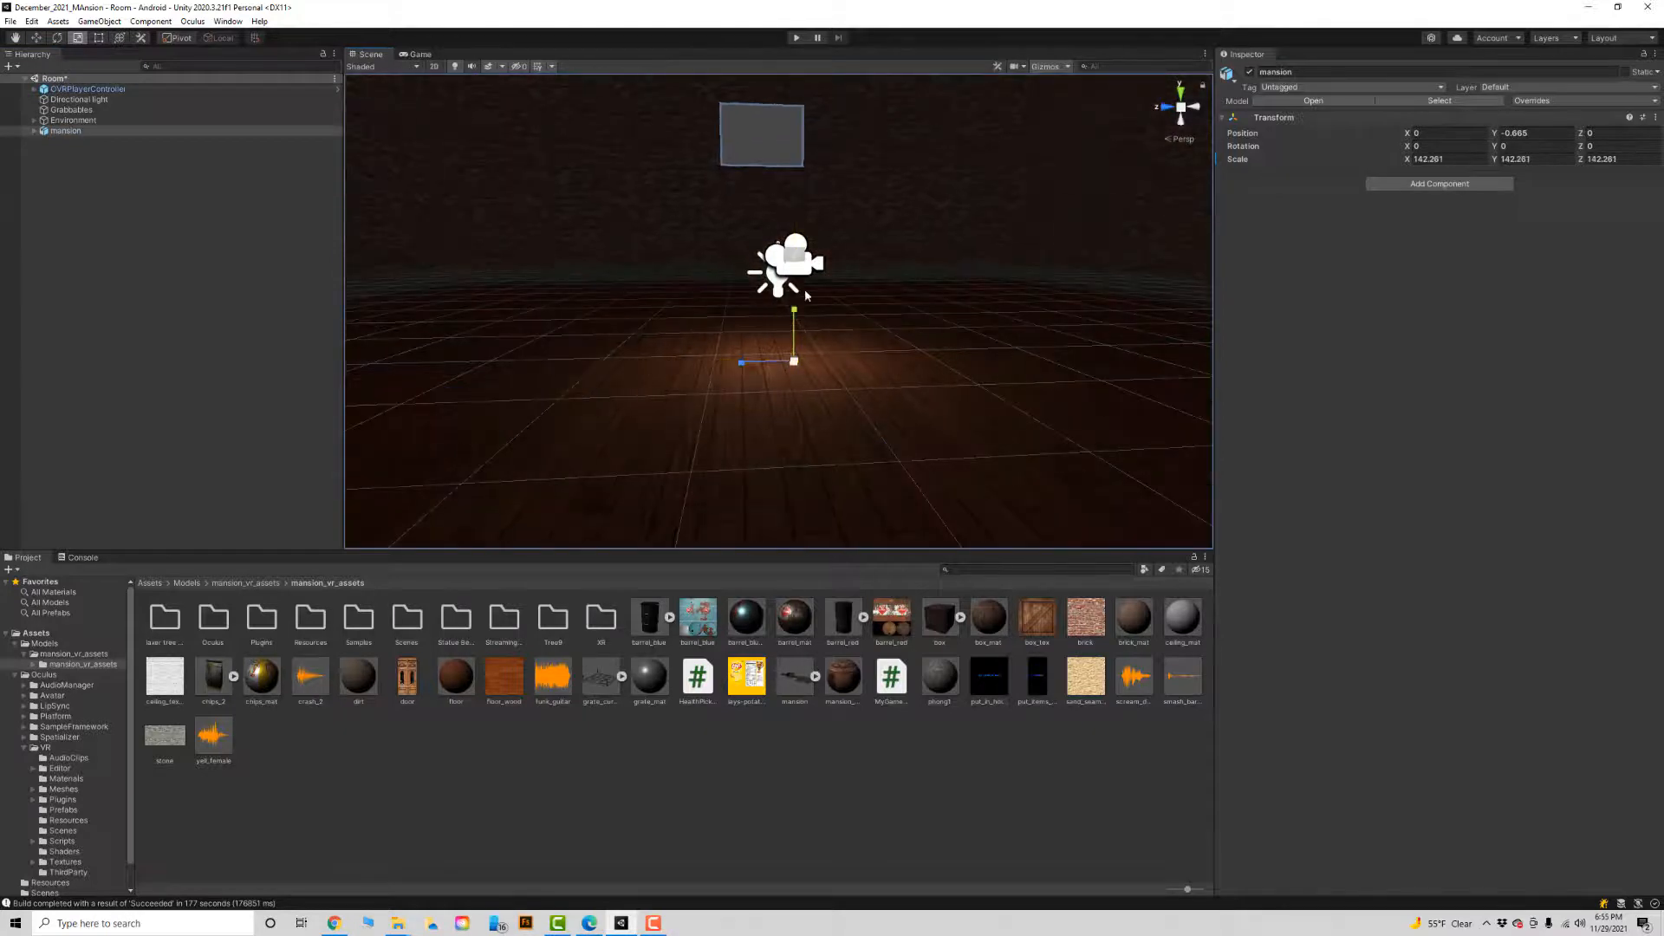
Raise the OVRPlayerController above the mansion floor and check its placement in the room.
left_click(198, 90)
key("w")
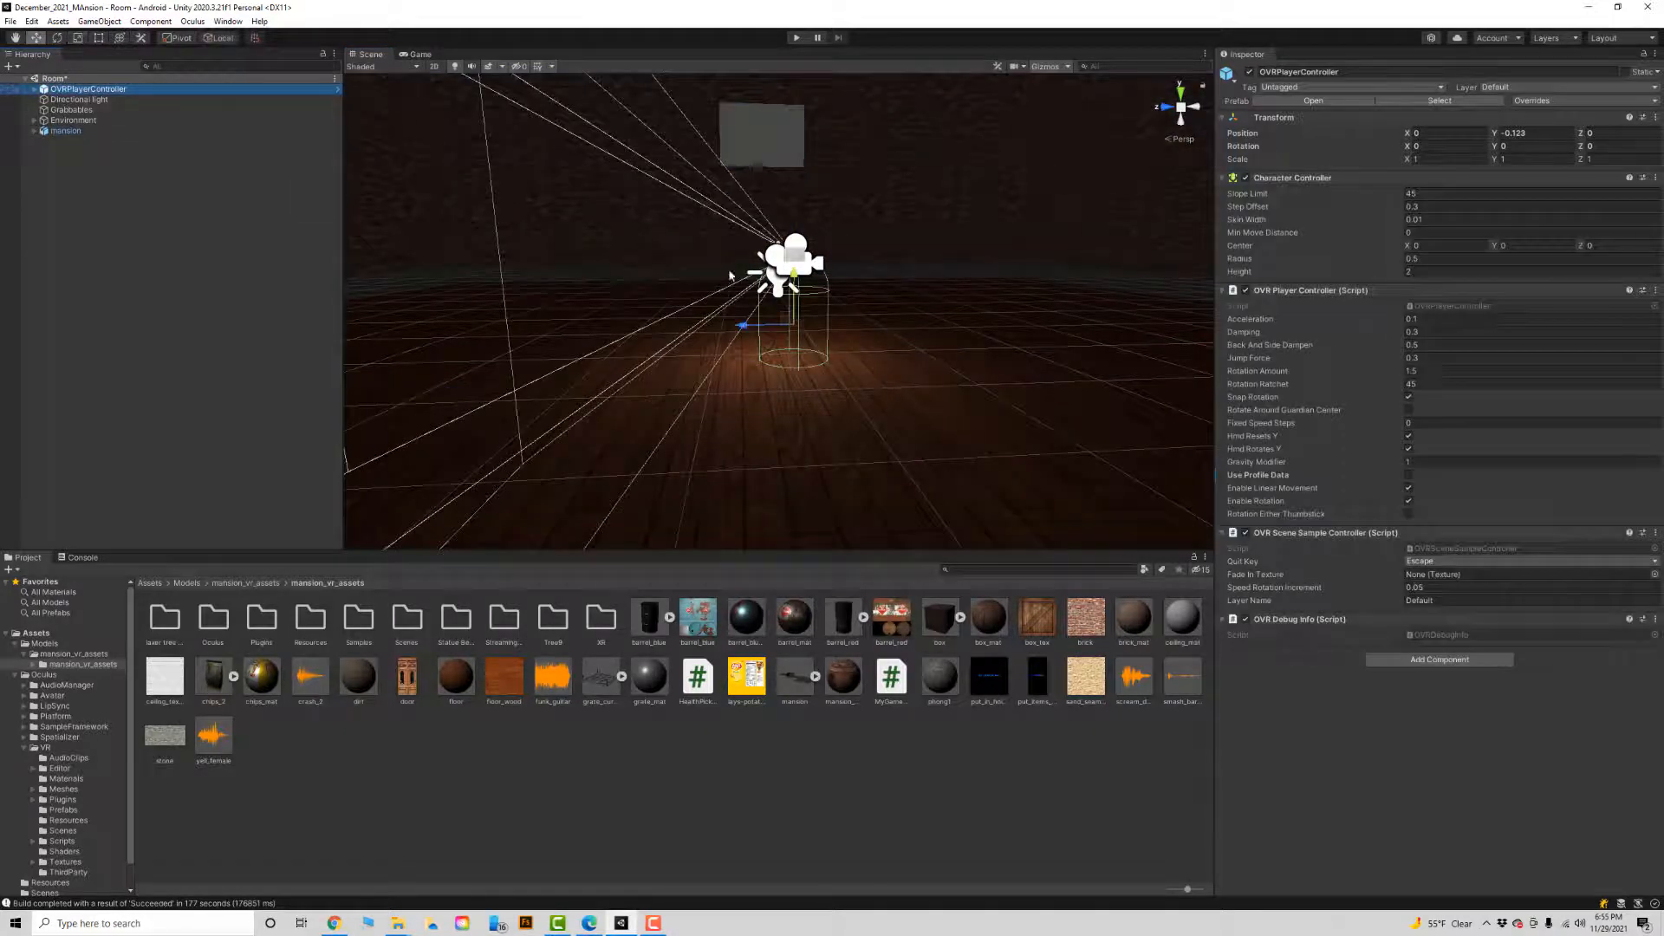
left_click_drag(793, 284, 795, 232)
right_click_drag(981, 333, 866, 351, "alt")
left_click_drag(867, 351, 615, 382, "alt")
Add a Mesh Collider component to the mansion's mansion_inside object.
left_click(931, 506)
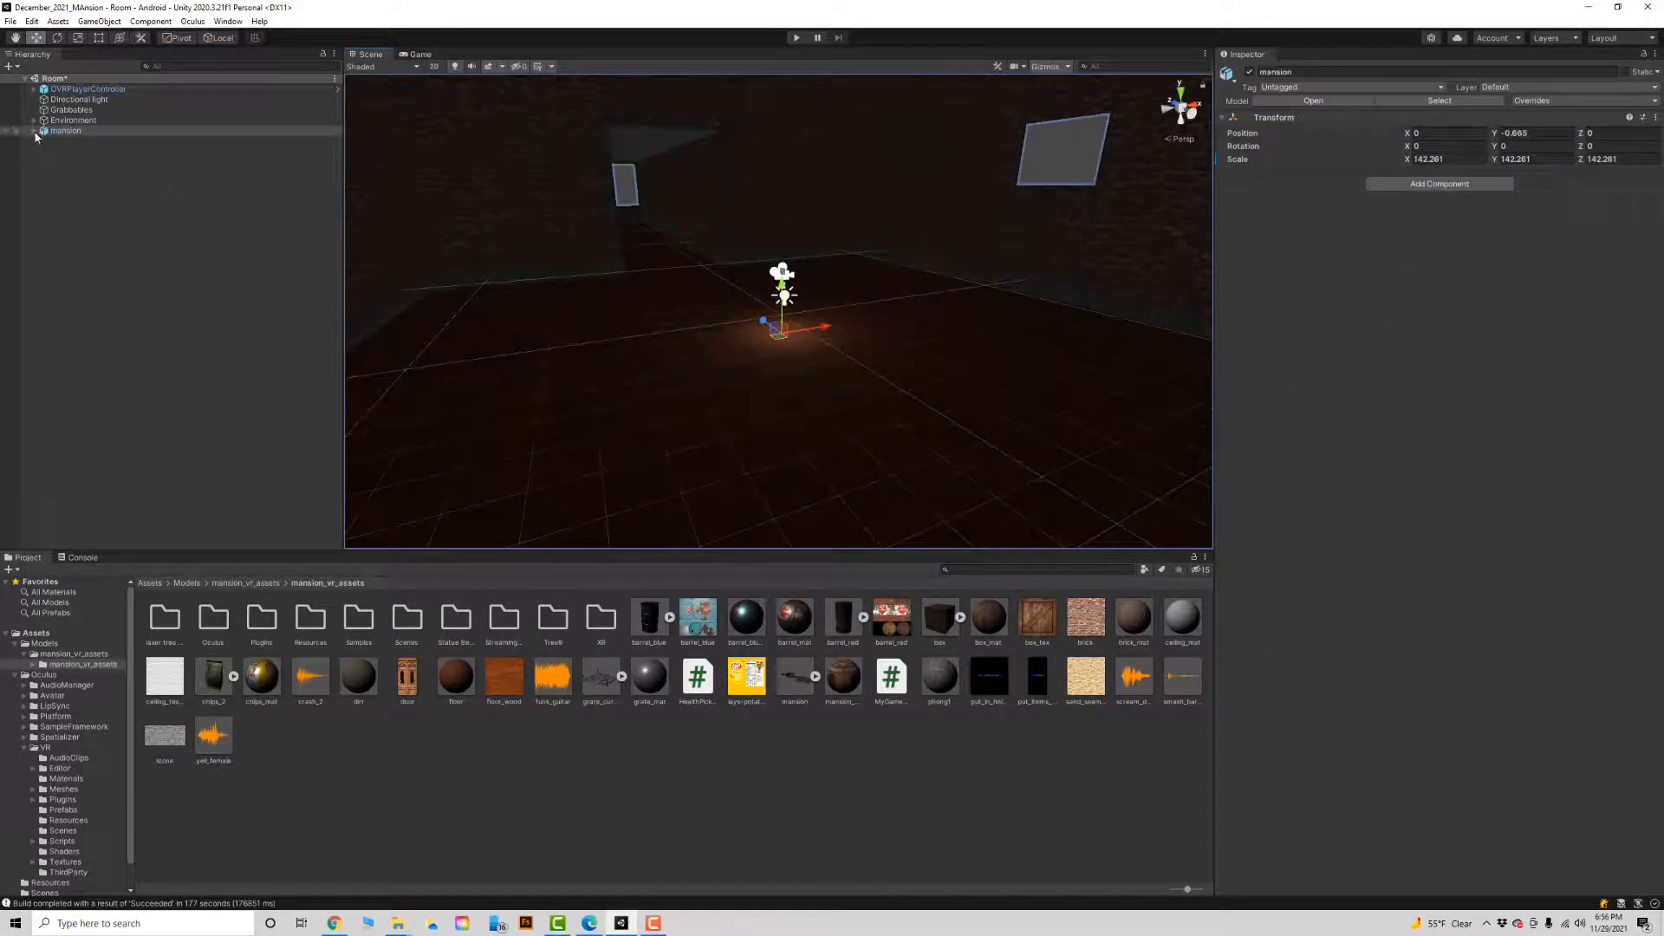
left_click(34, 131)
left_click(208, 141)
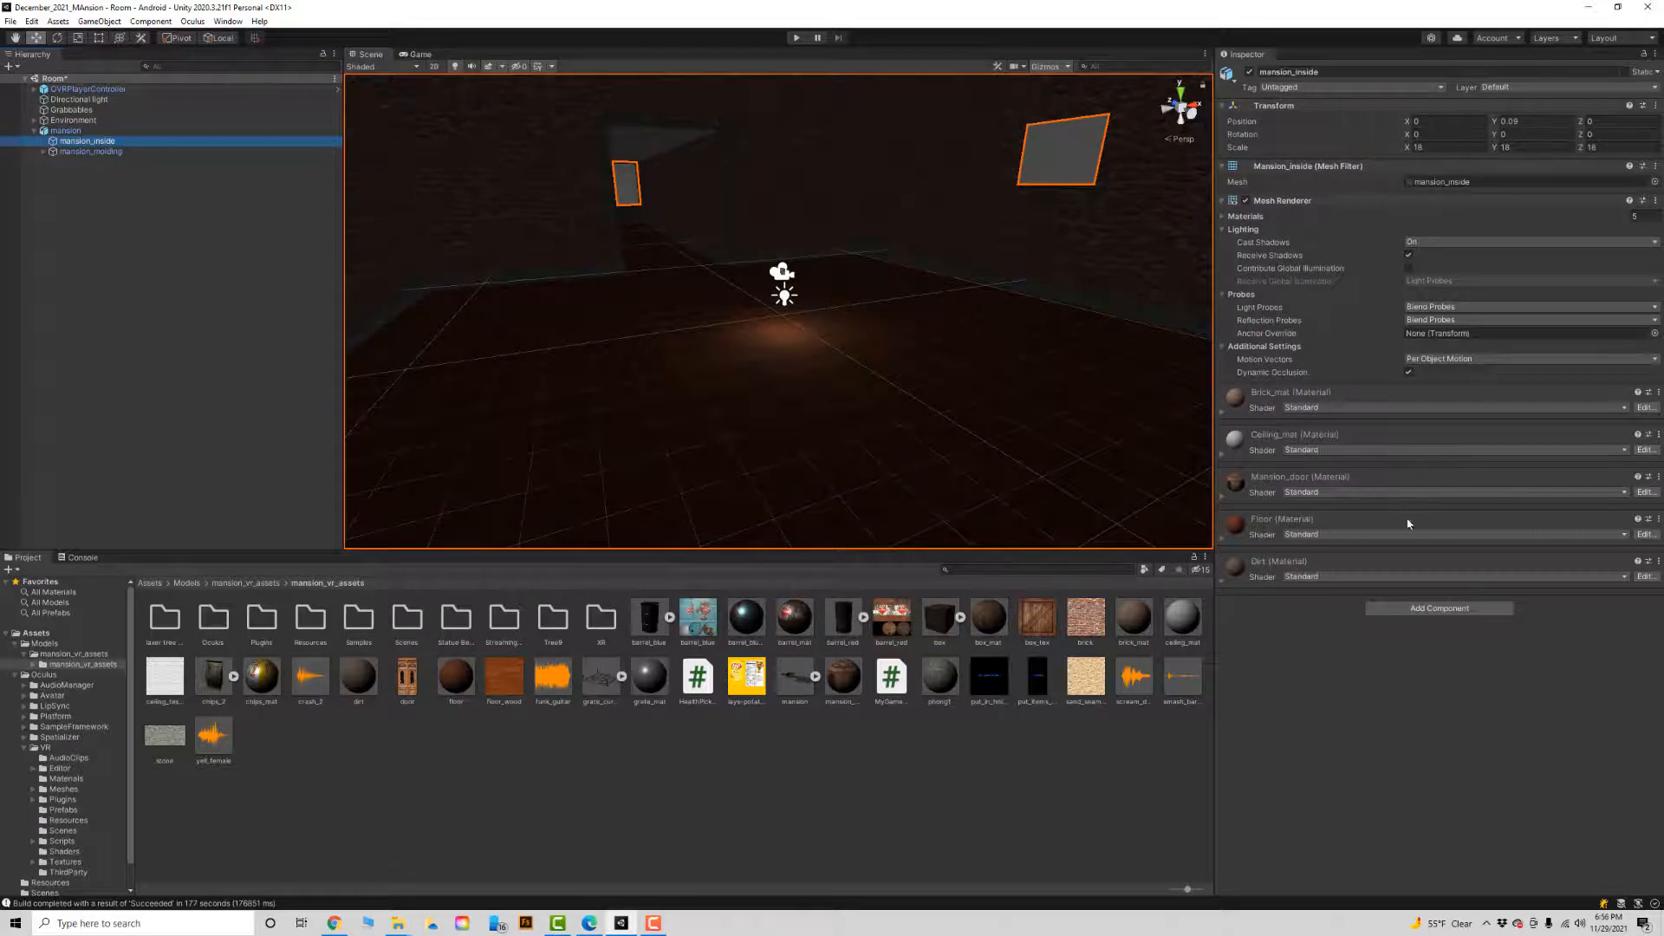
left_click(1427, 610)
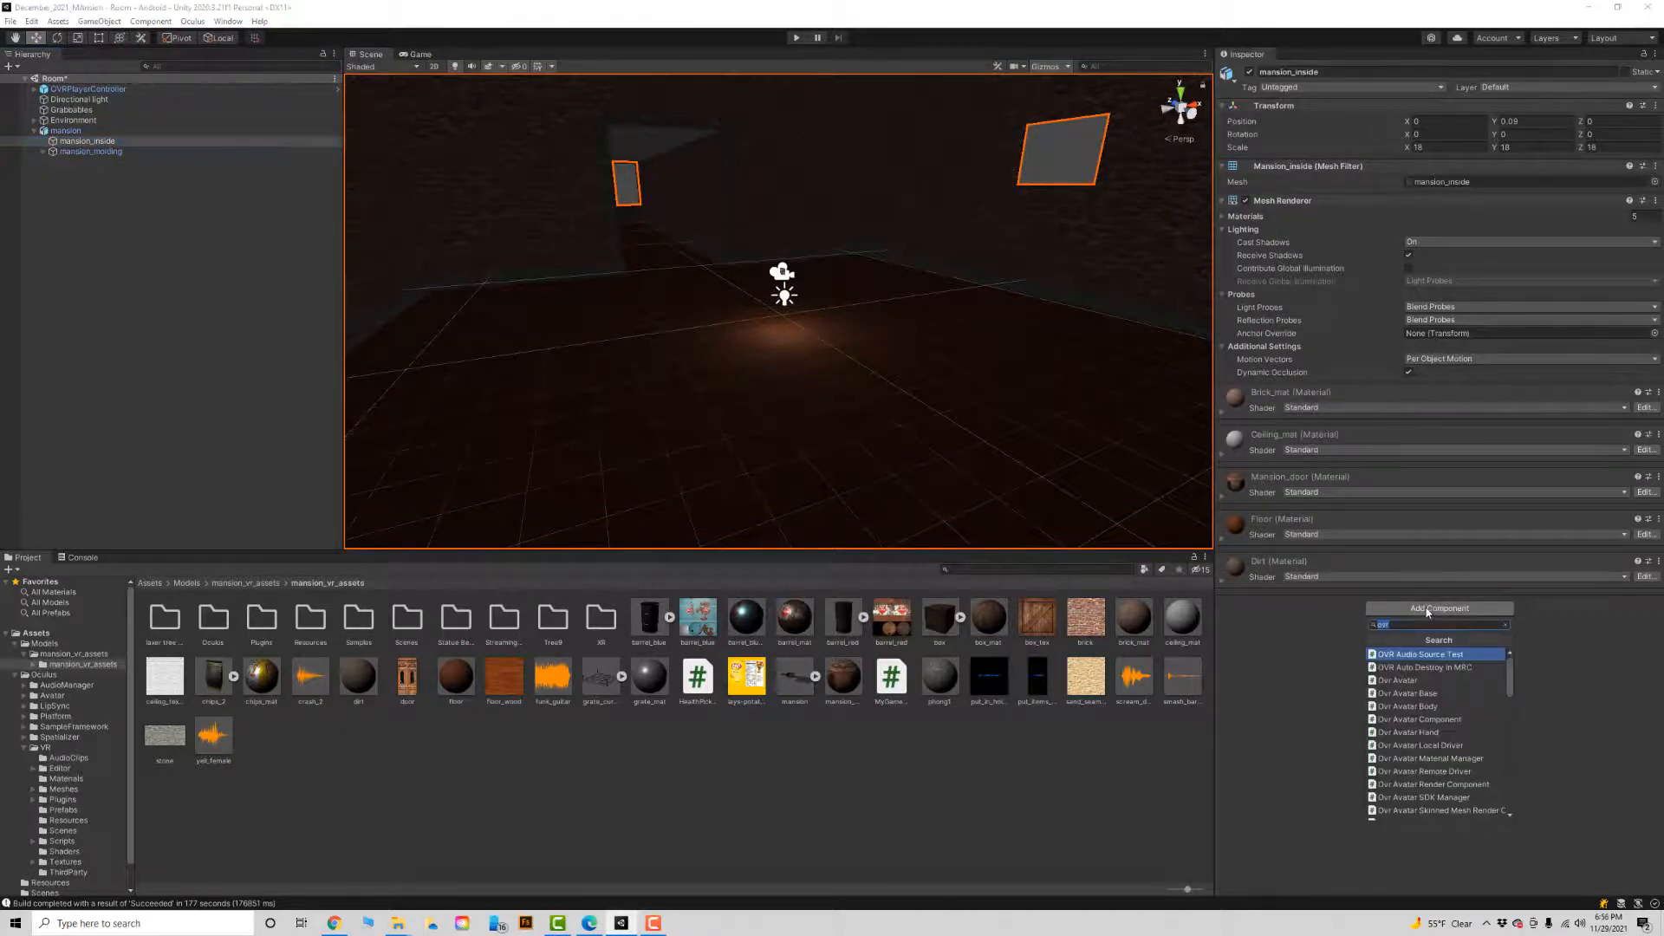
type("mesh")
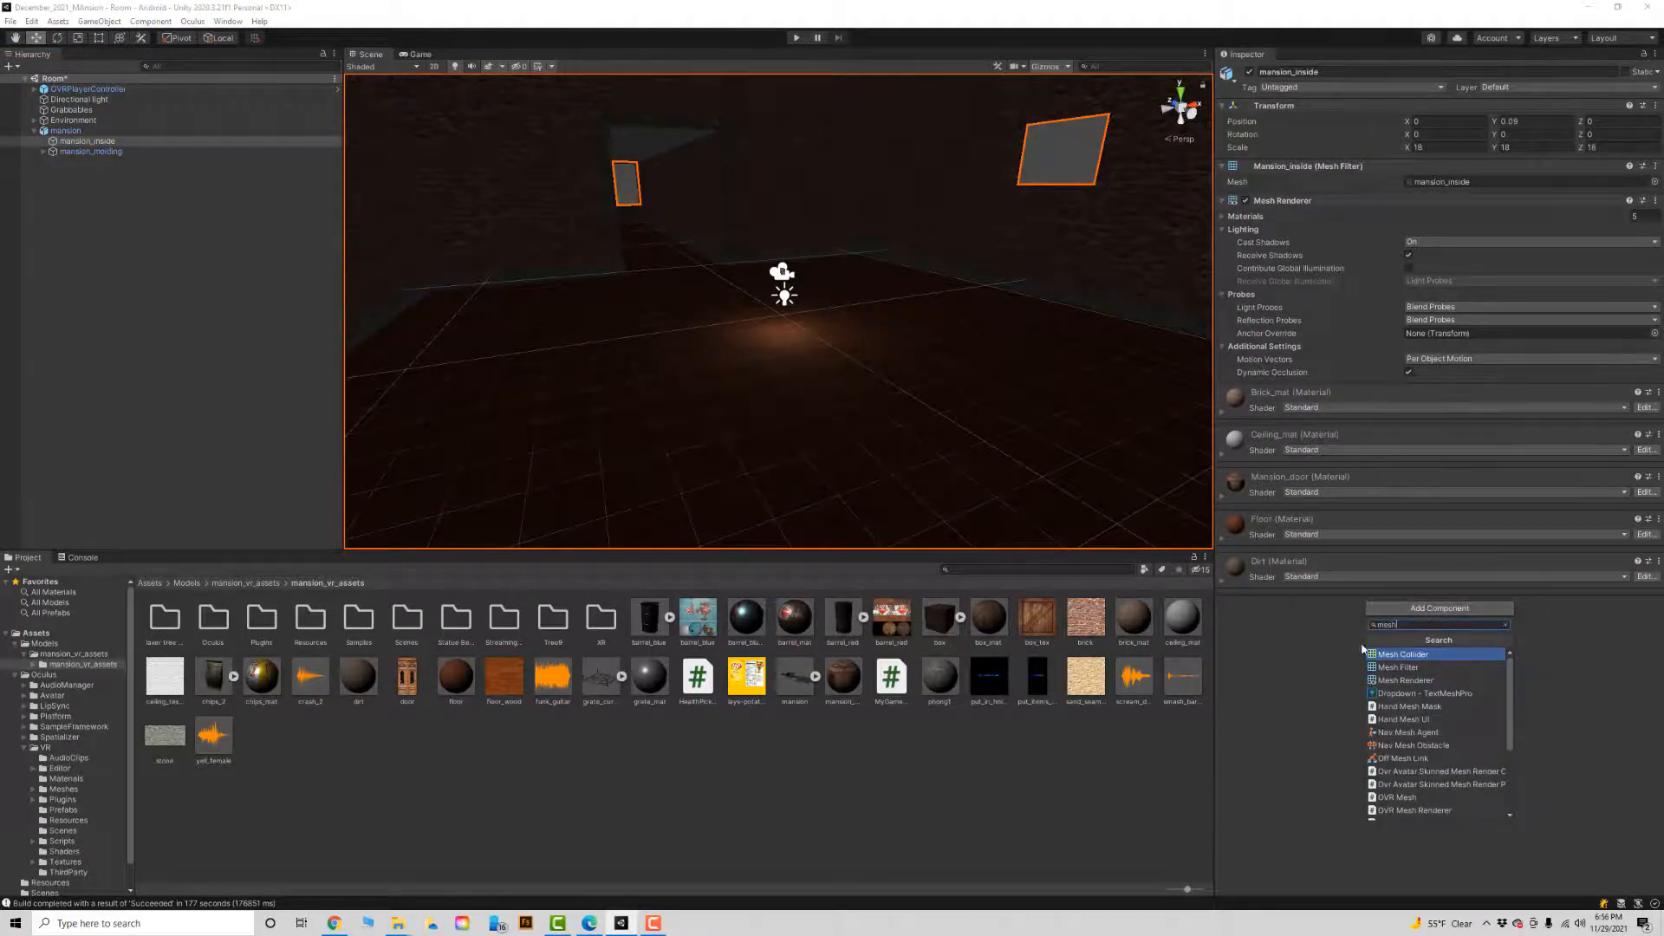
left_click(1422, 656)
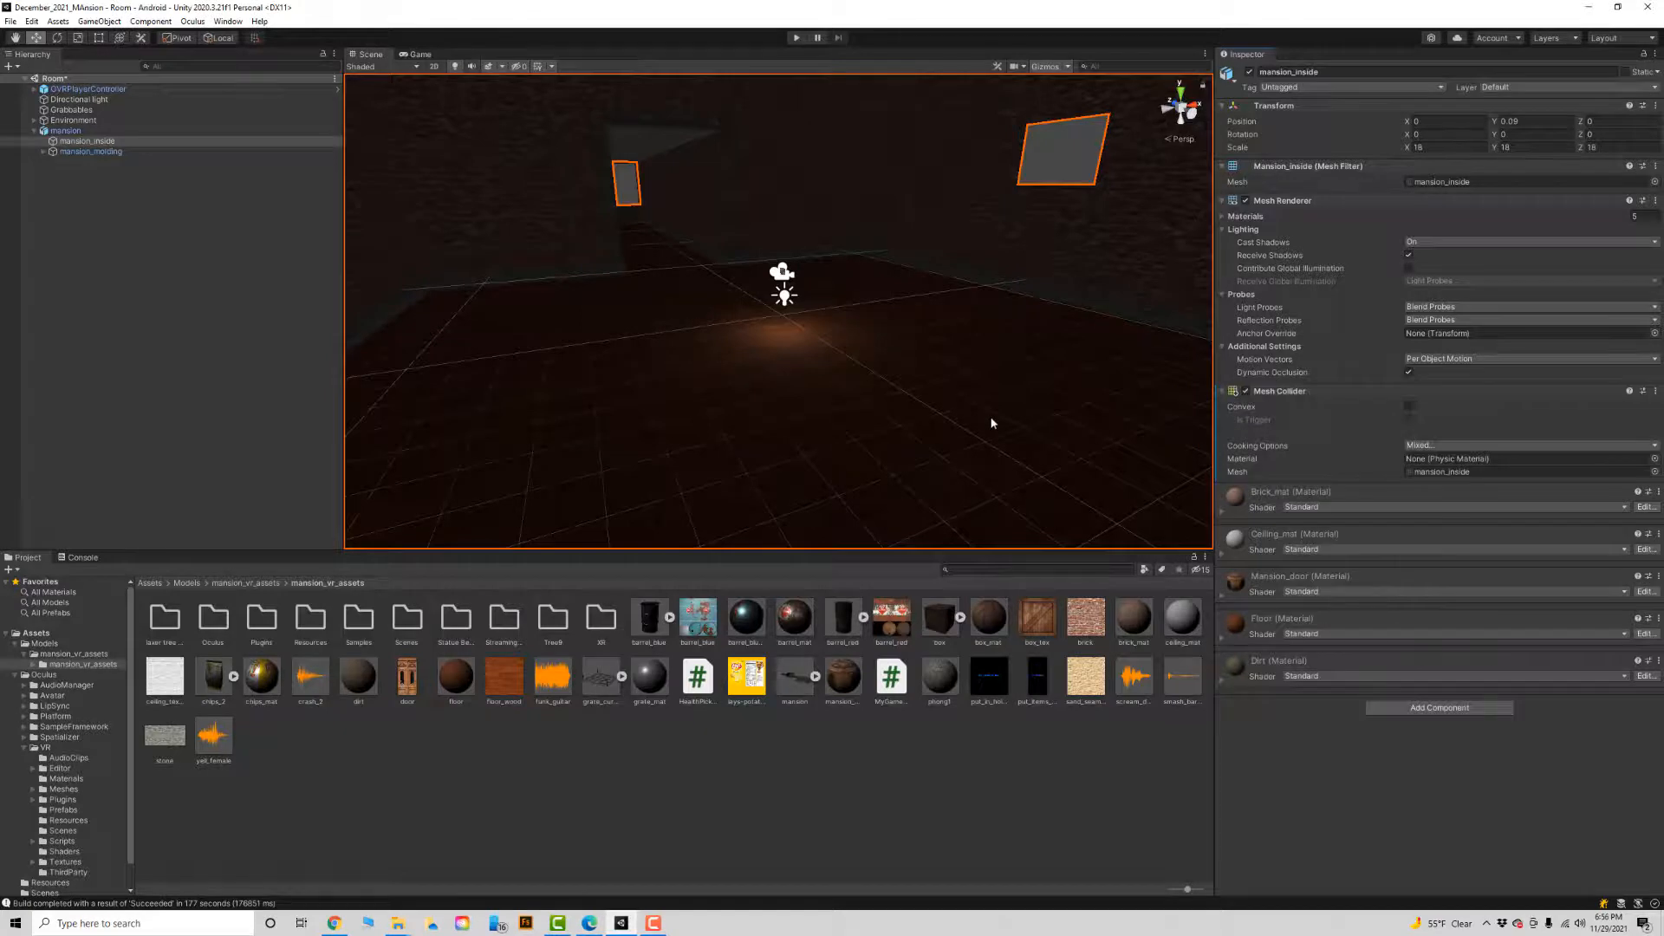
Place the barrel_blue model in the scene, scaled to about 77.6 × 130.2 × 77.6 and moved to about Y 1.28, Z 6.34.
left_click_drag(659, 618, 260, 304)
key("e")
key("r")
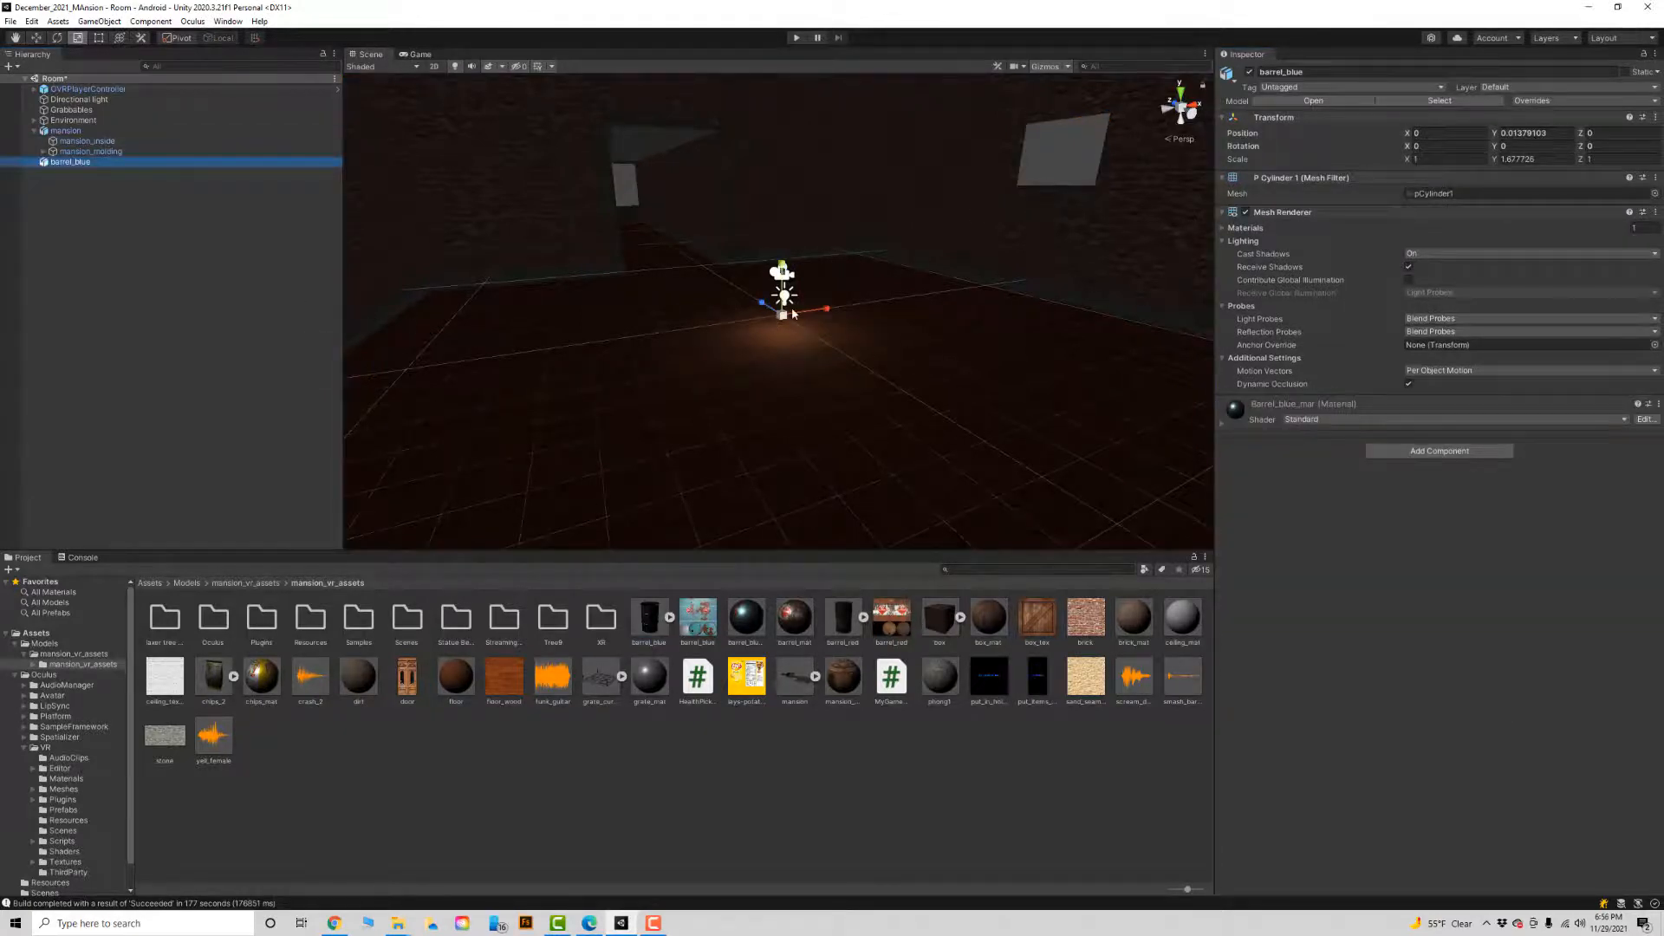
left_click_drag(783, 316, 423, 369)
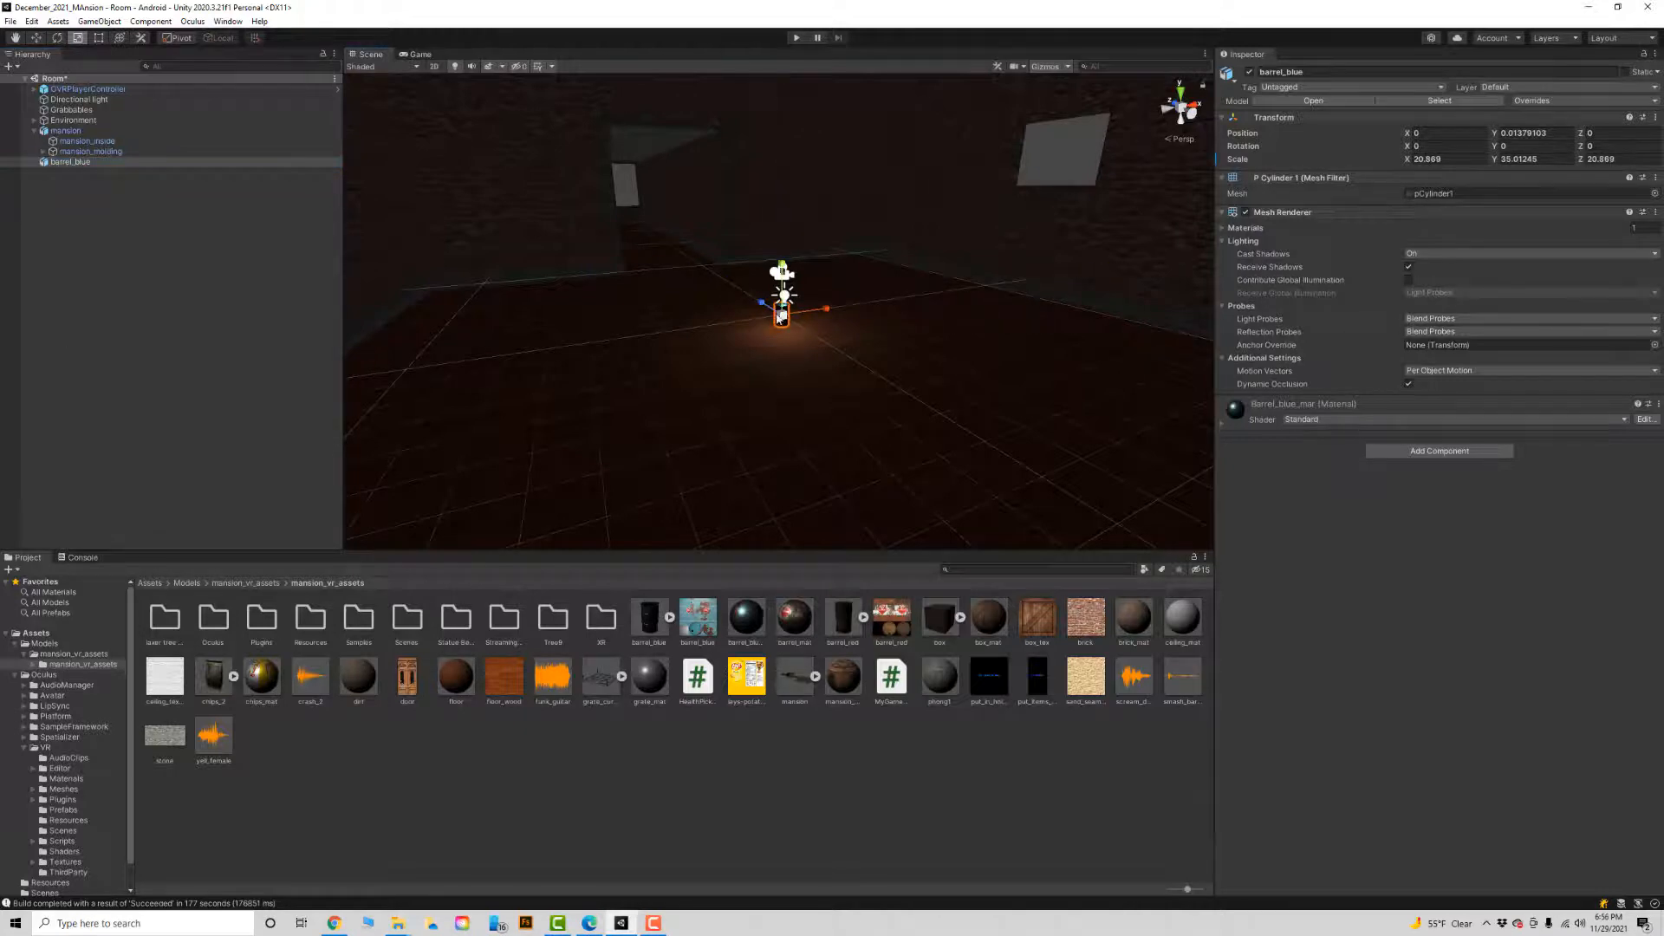
left_click_drag(783, 315, 965, 338)
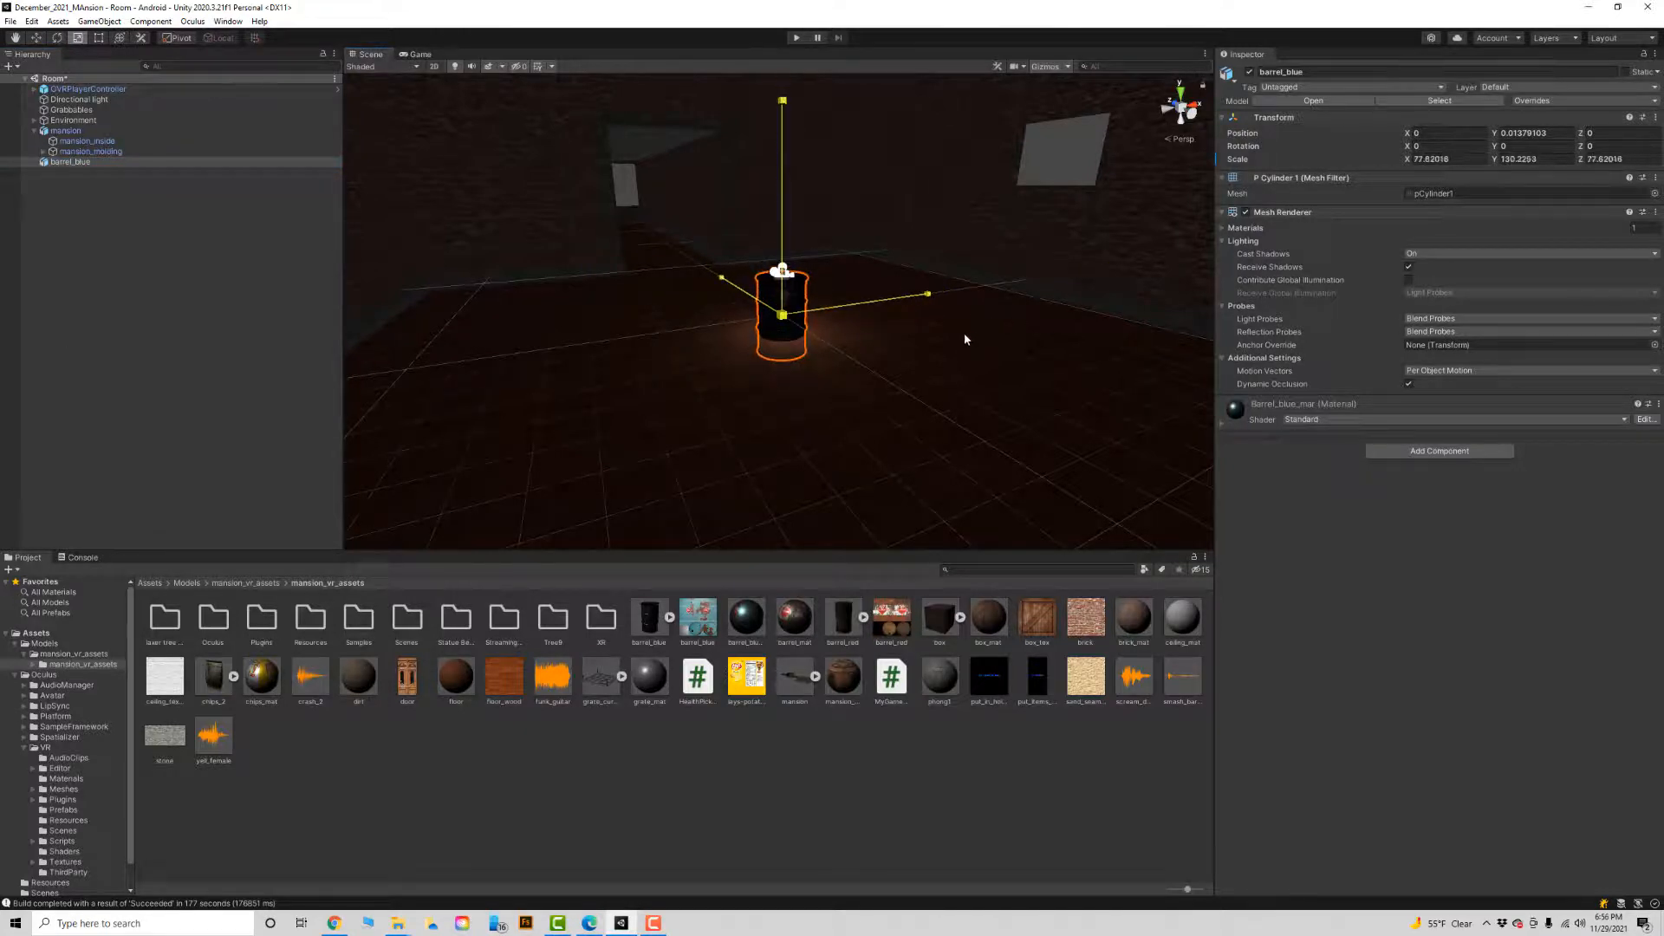
key("w")
left_click_drag(767, 308, 731, 199)
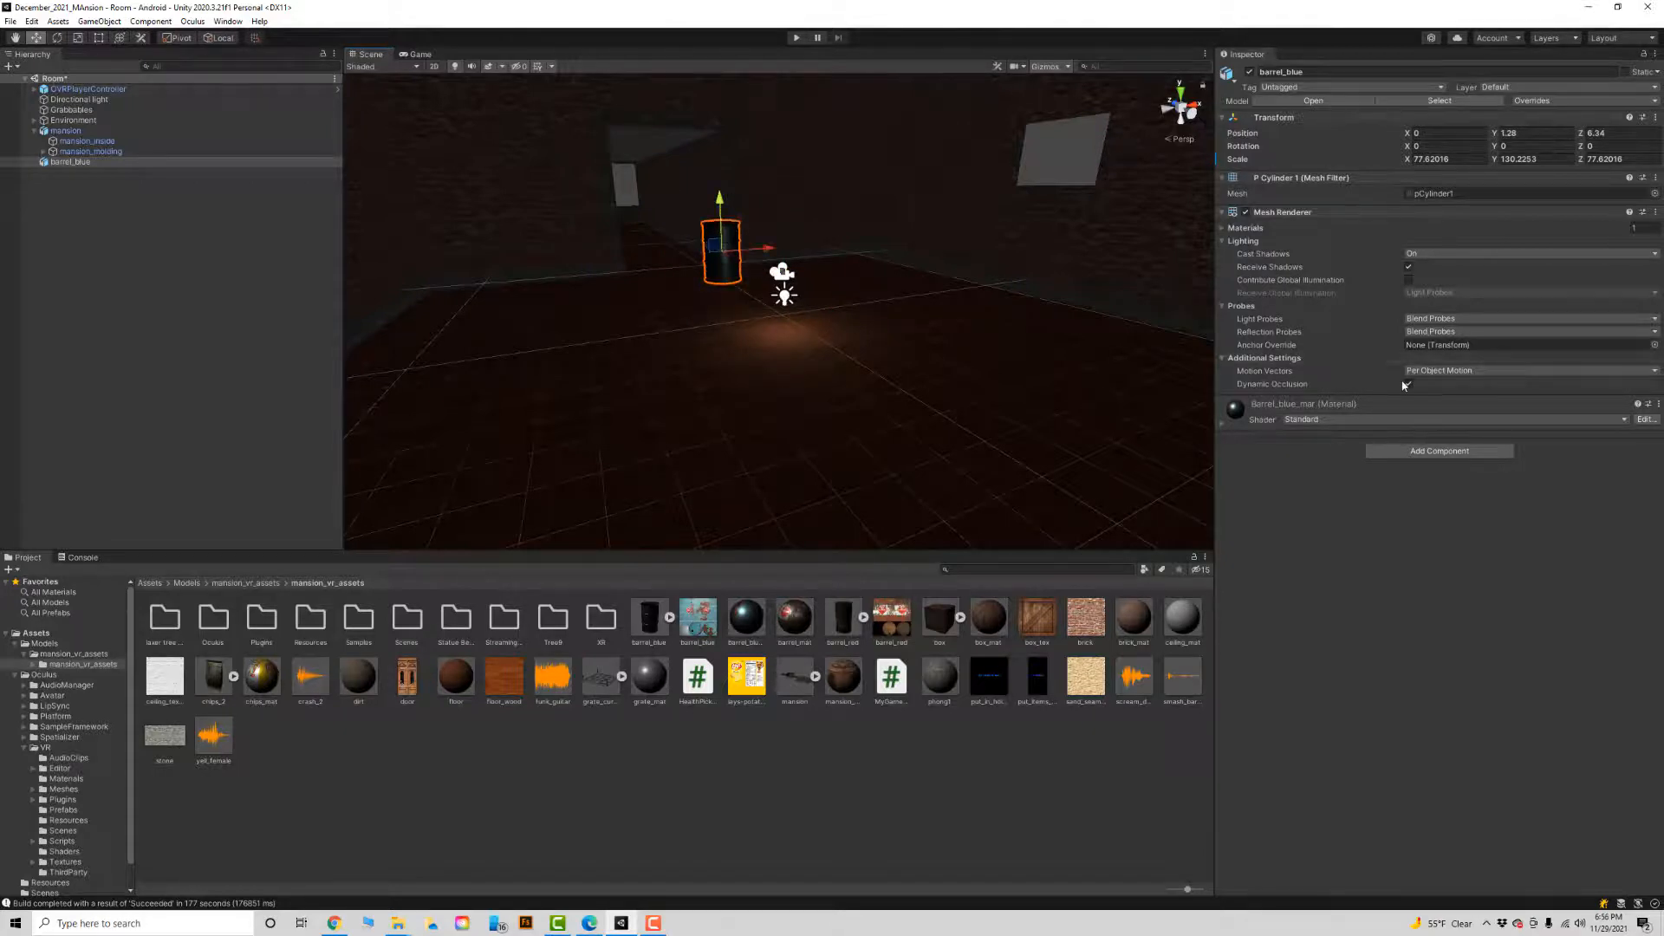
Add a Mesh Collider with Convex enabled and a Rigidbody to barrel_blue.
left_click(1423, 452)
key("Escape")
left_click(1408, 418)
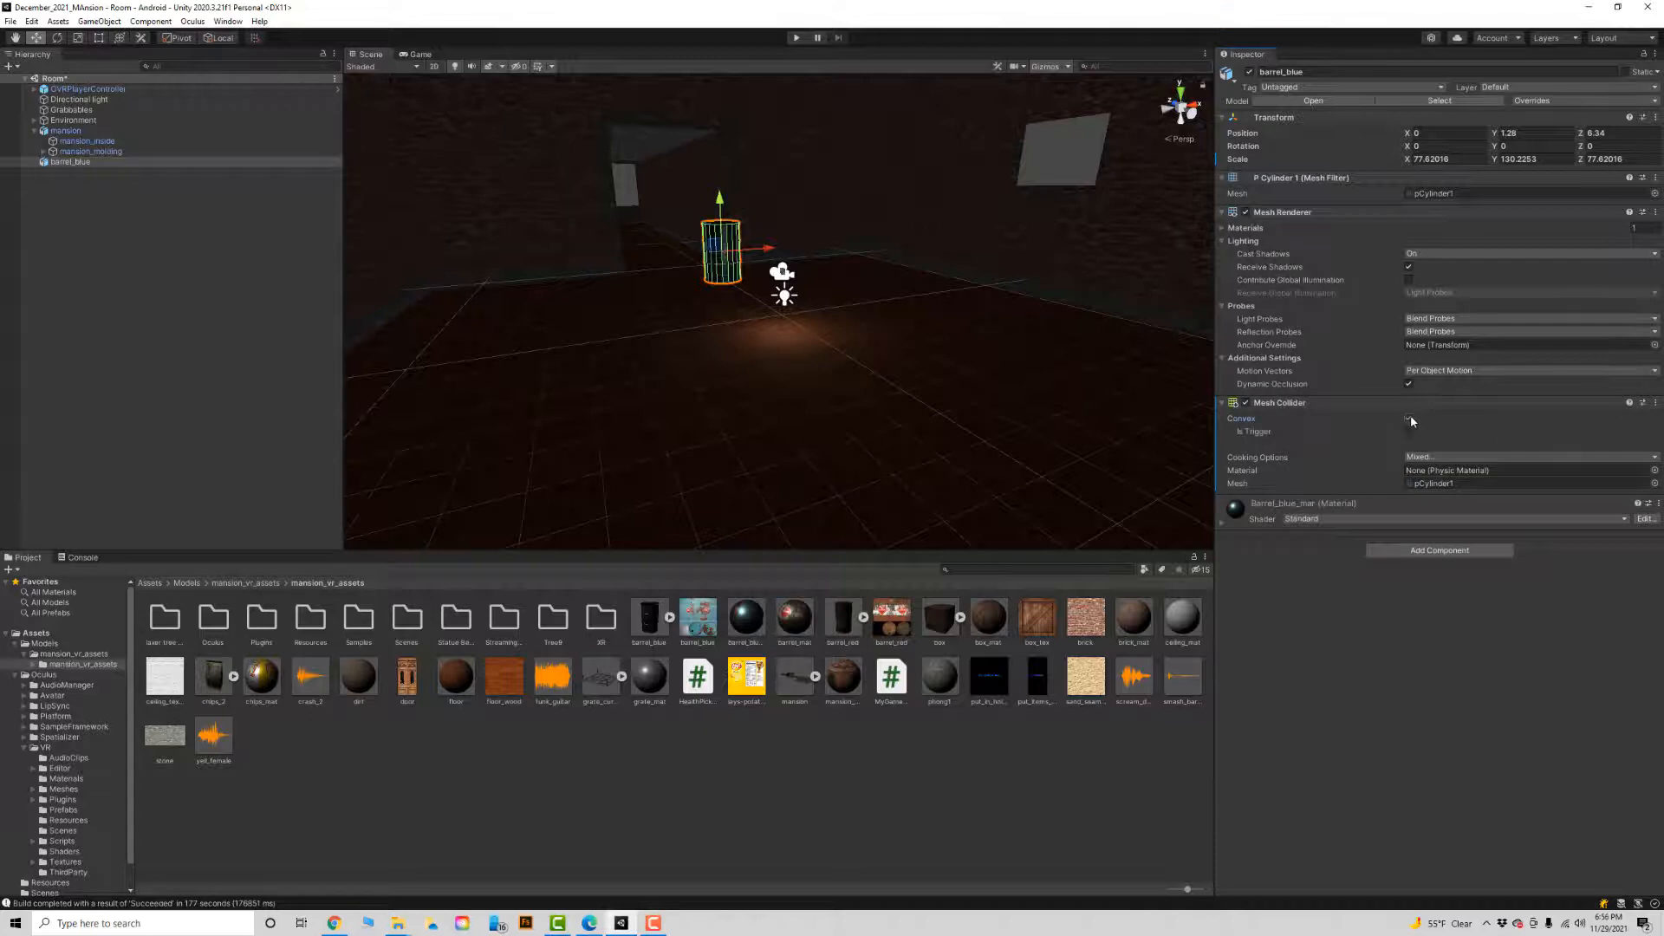
left_click(1438, 551)
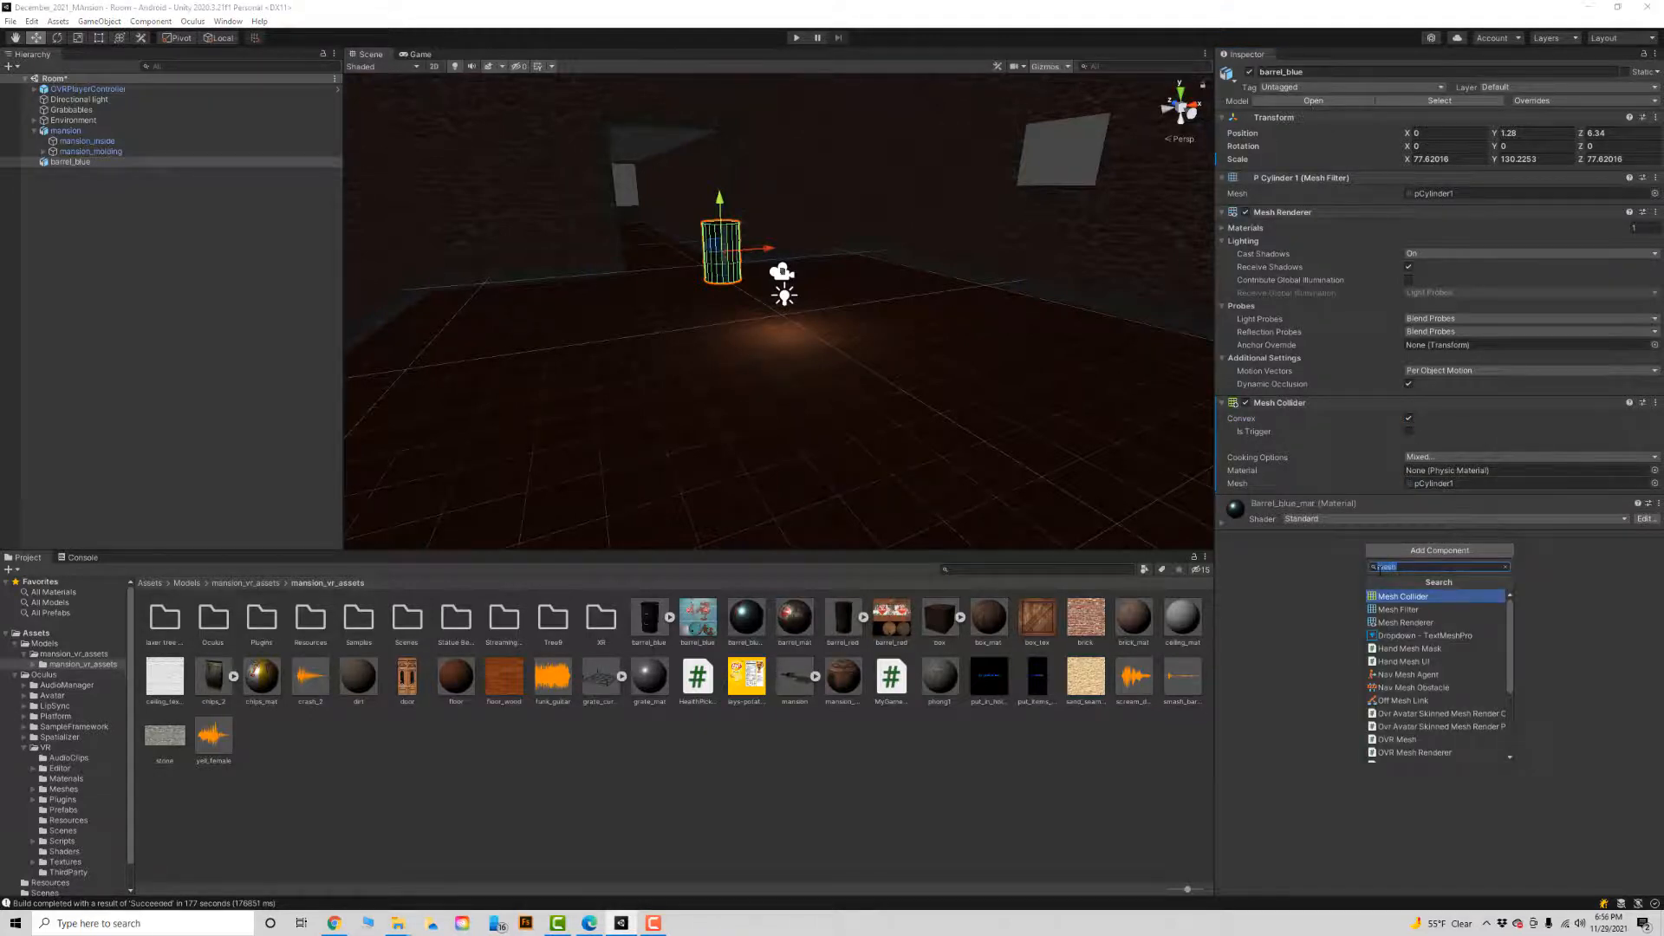
type("rigi")
left_click(1397, 597)
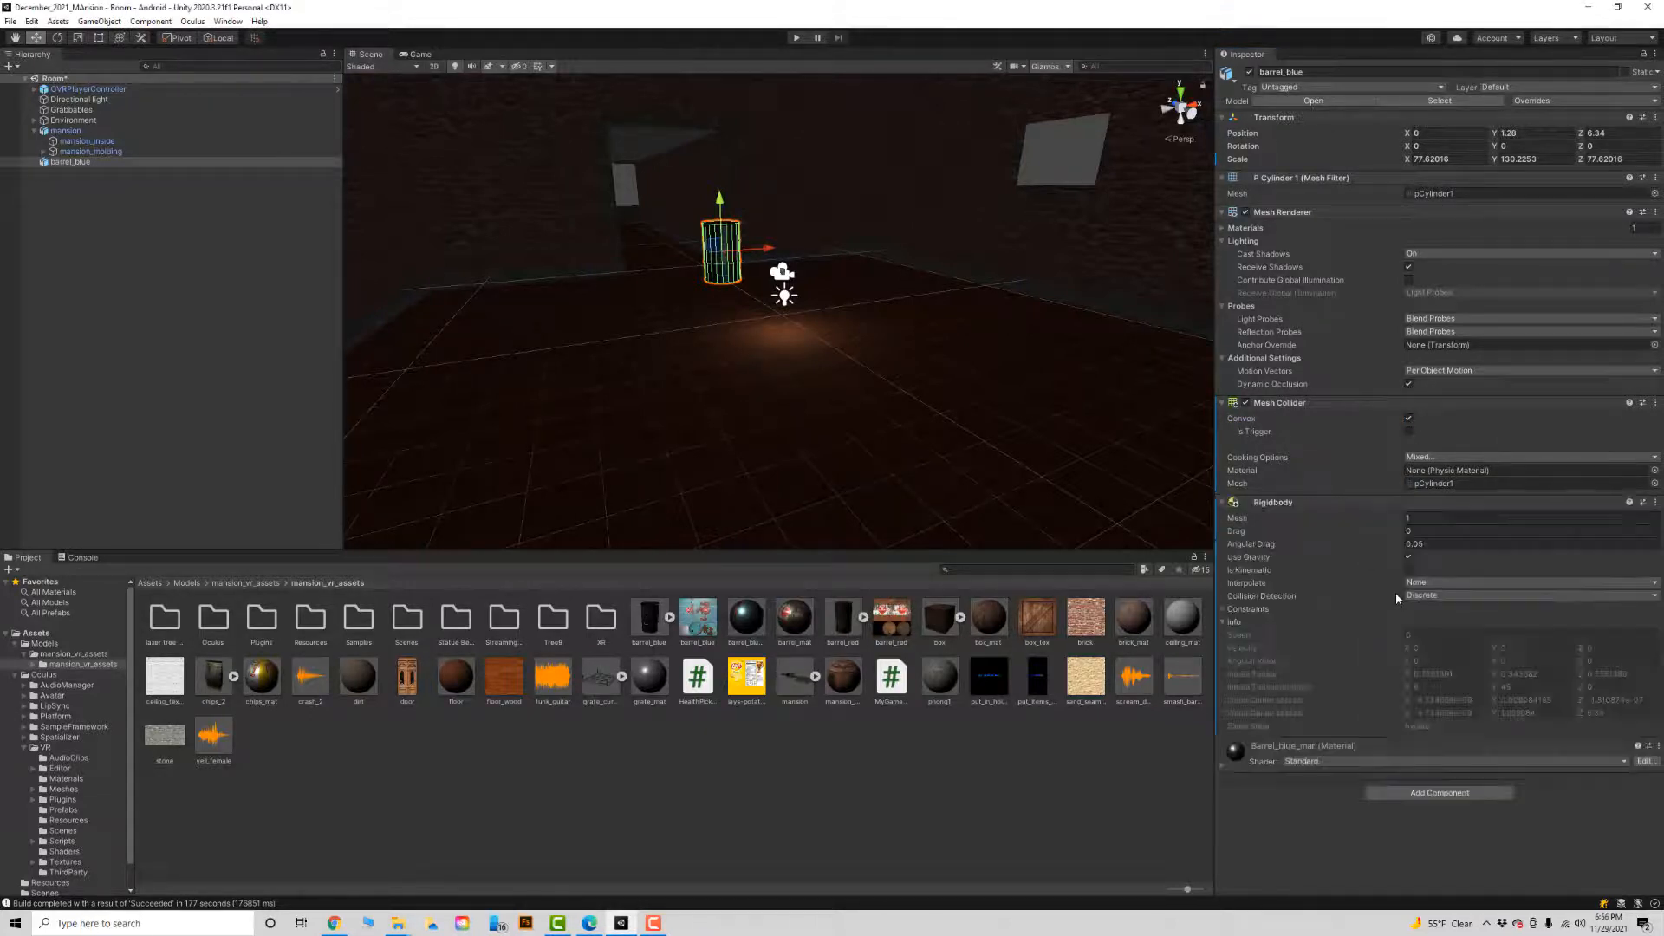
Add the OVR Grabbable script to barrel_blue.
left_click(1429, 798)
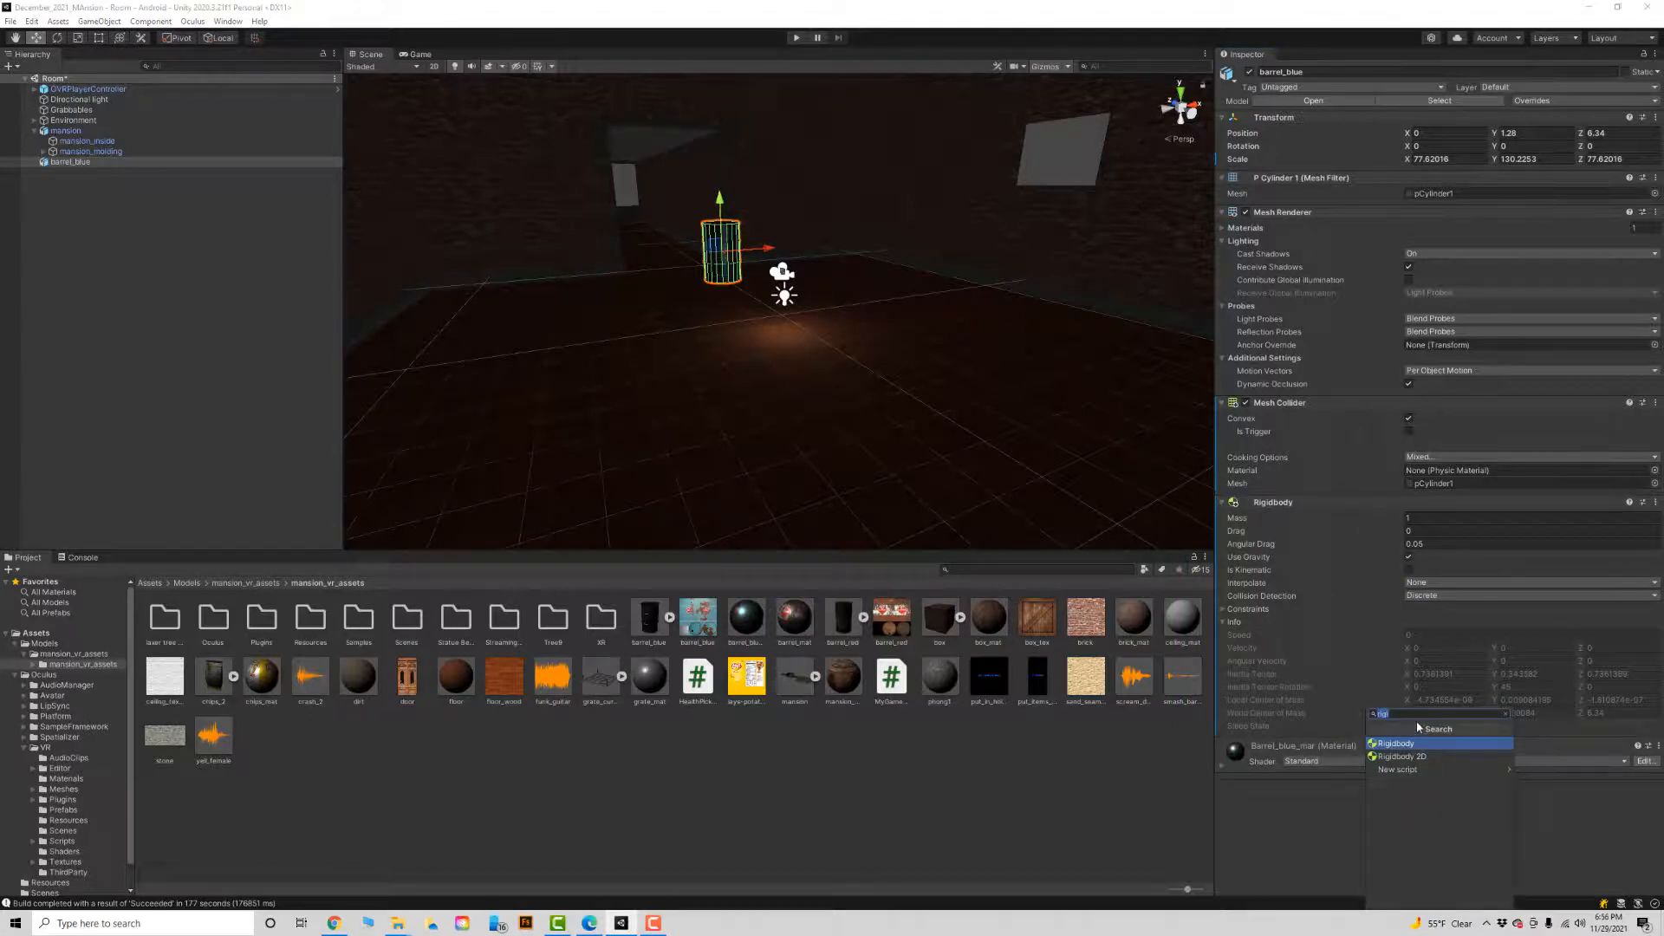
type("ovr")
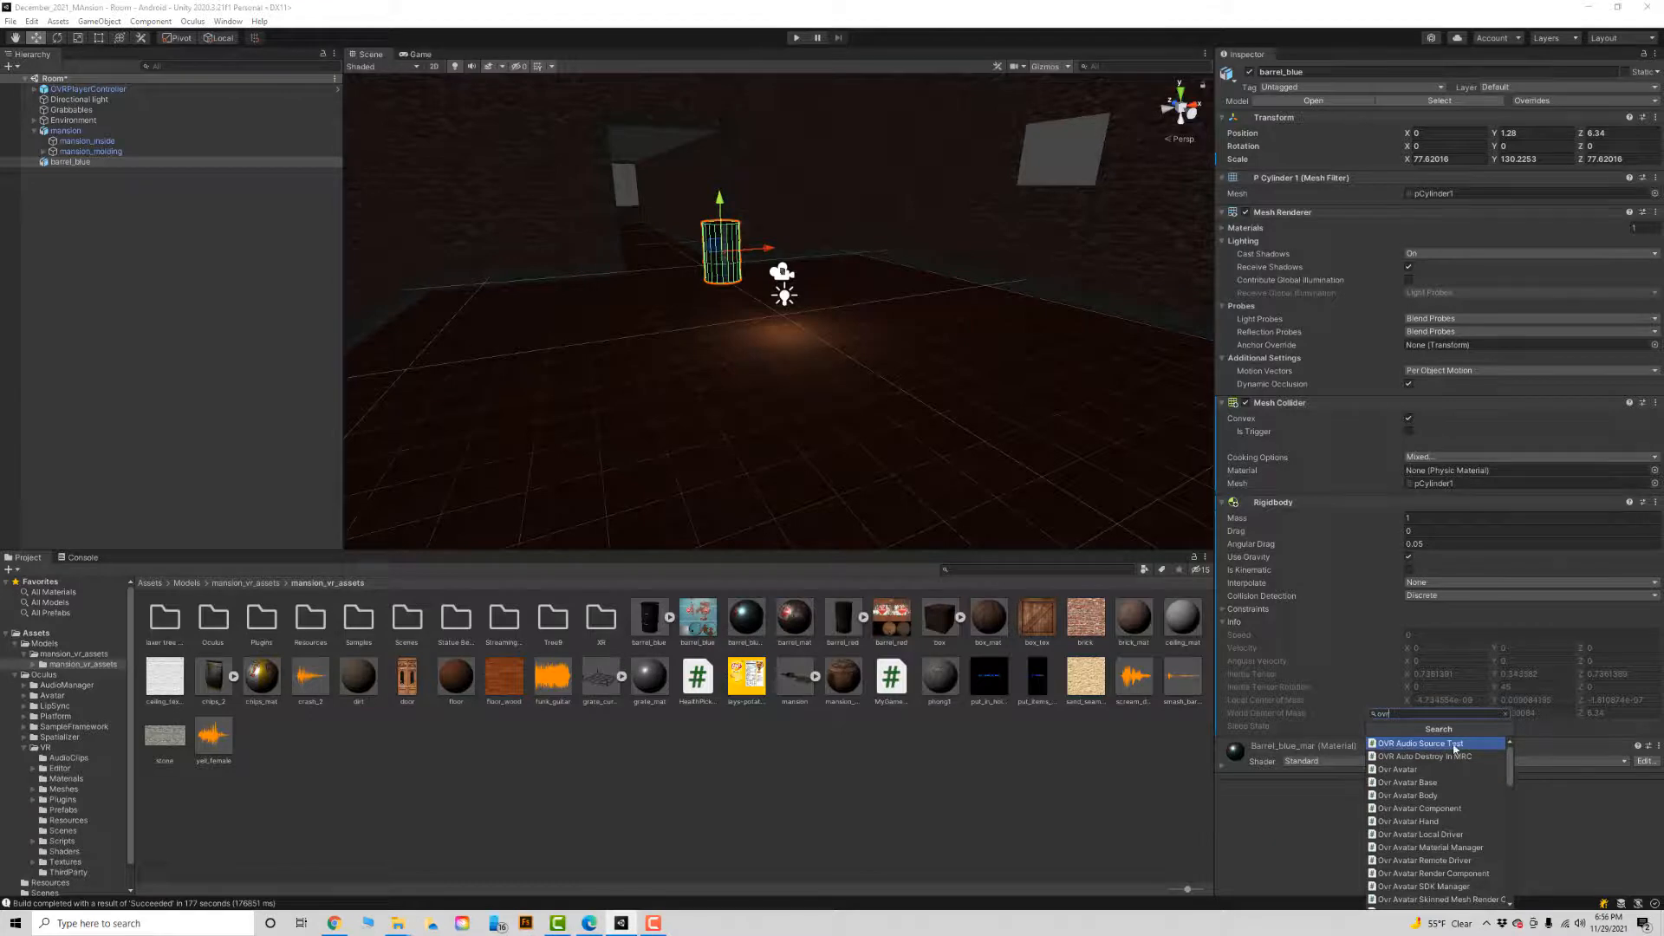
scroll(1419, 806, "down", 5)
scroll(1420, 806, "down", 3)
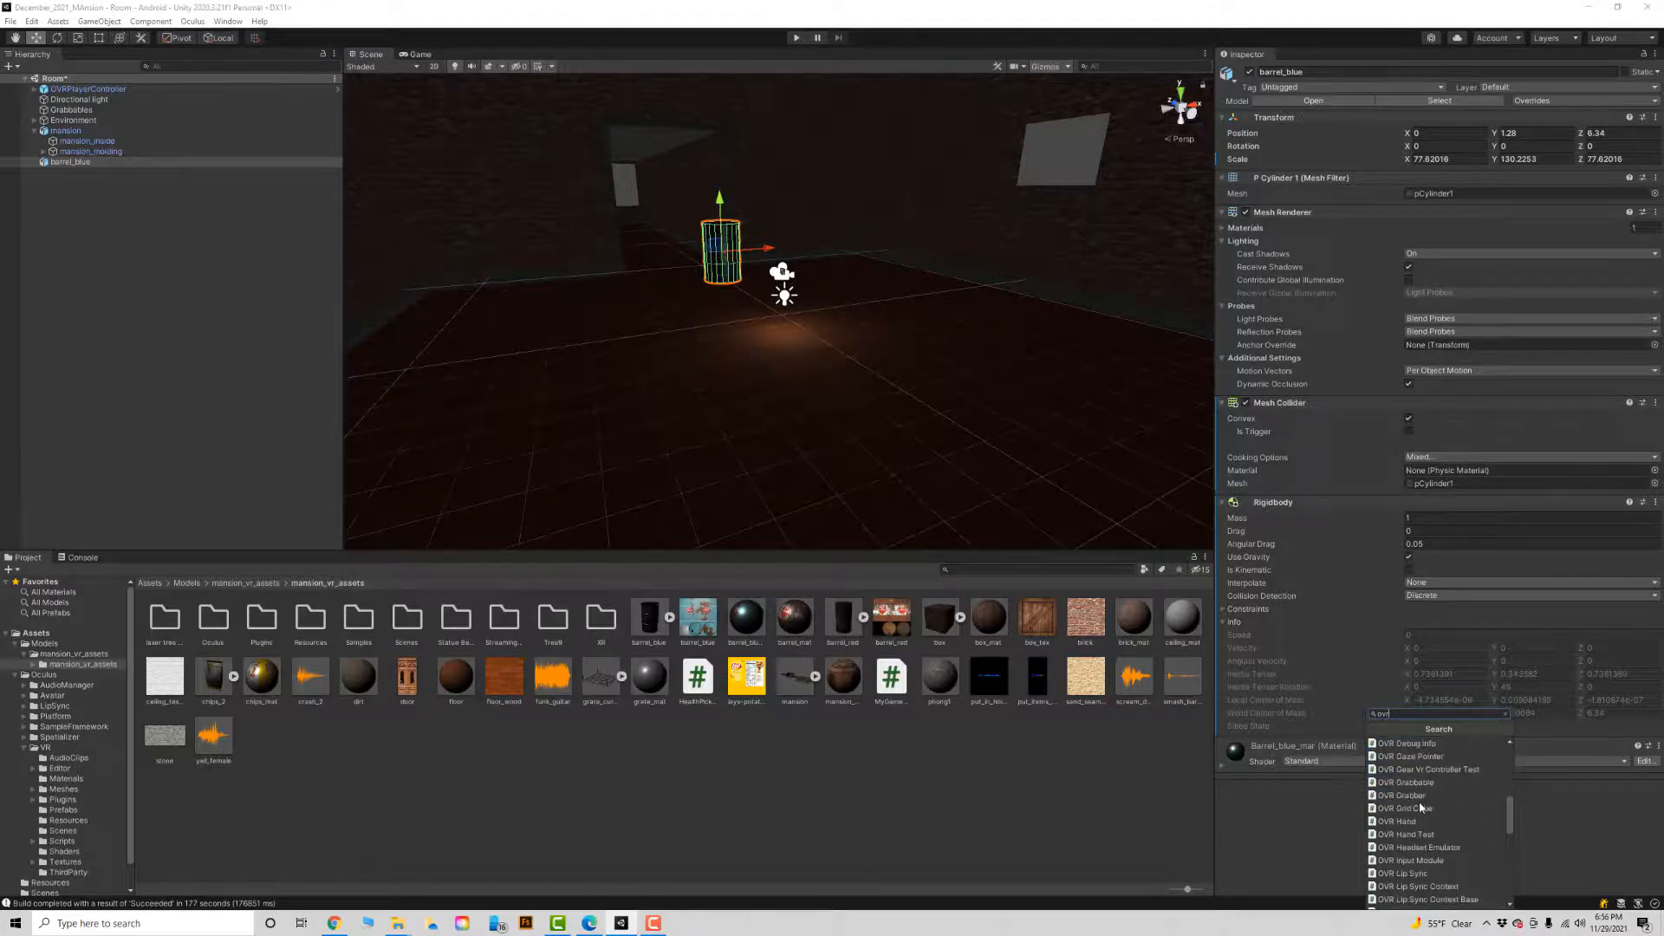
left_click(1424, 783)
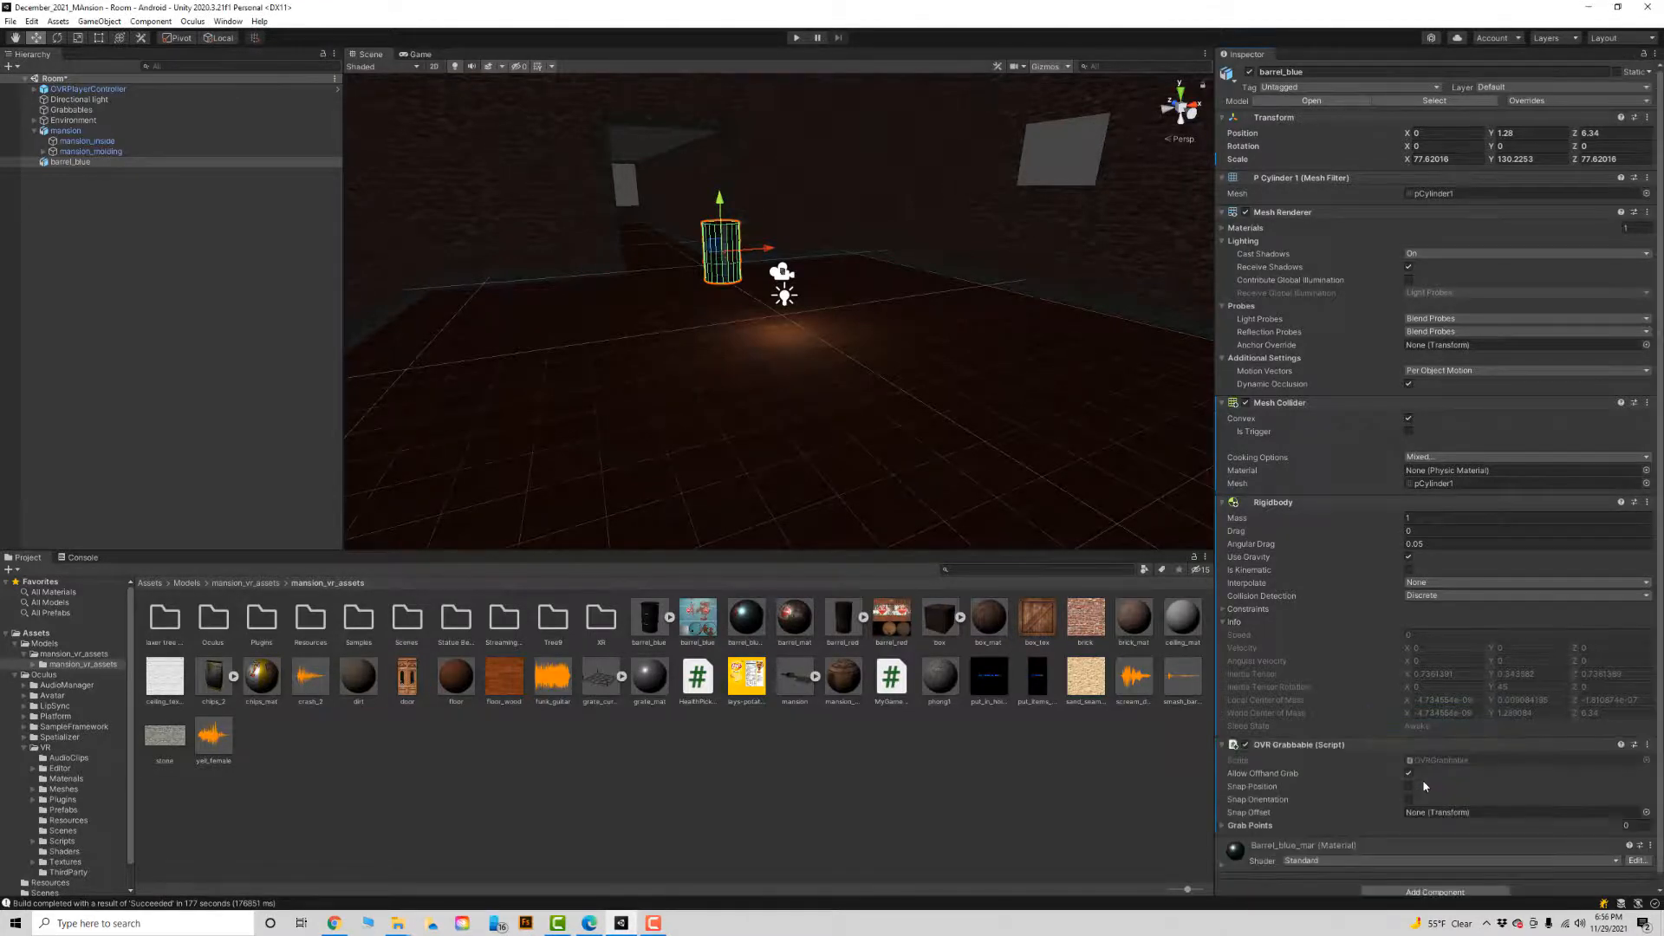
scroll(1382, 782, "down", 1)
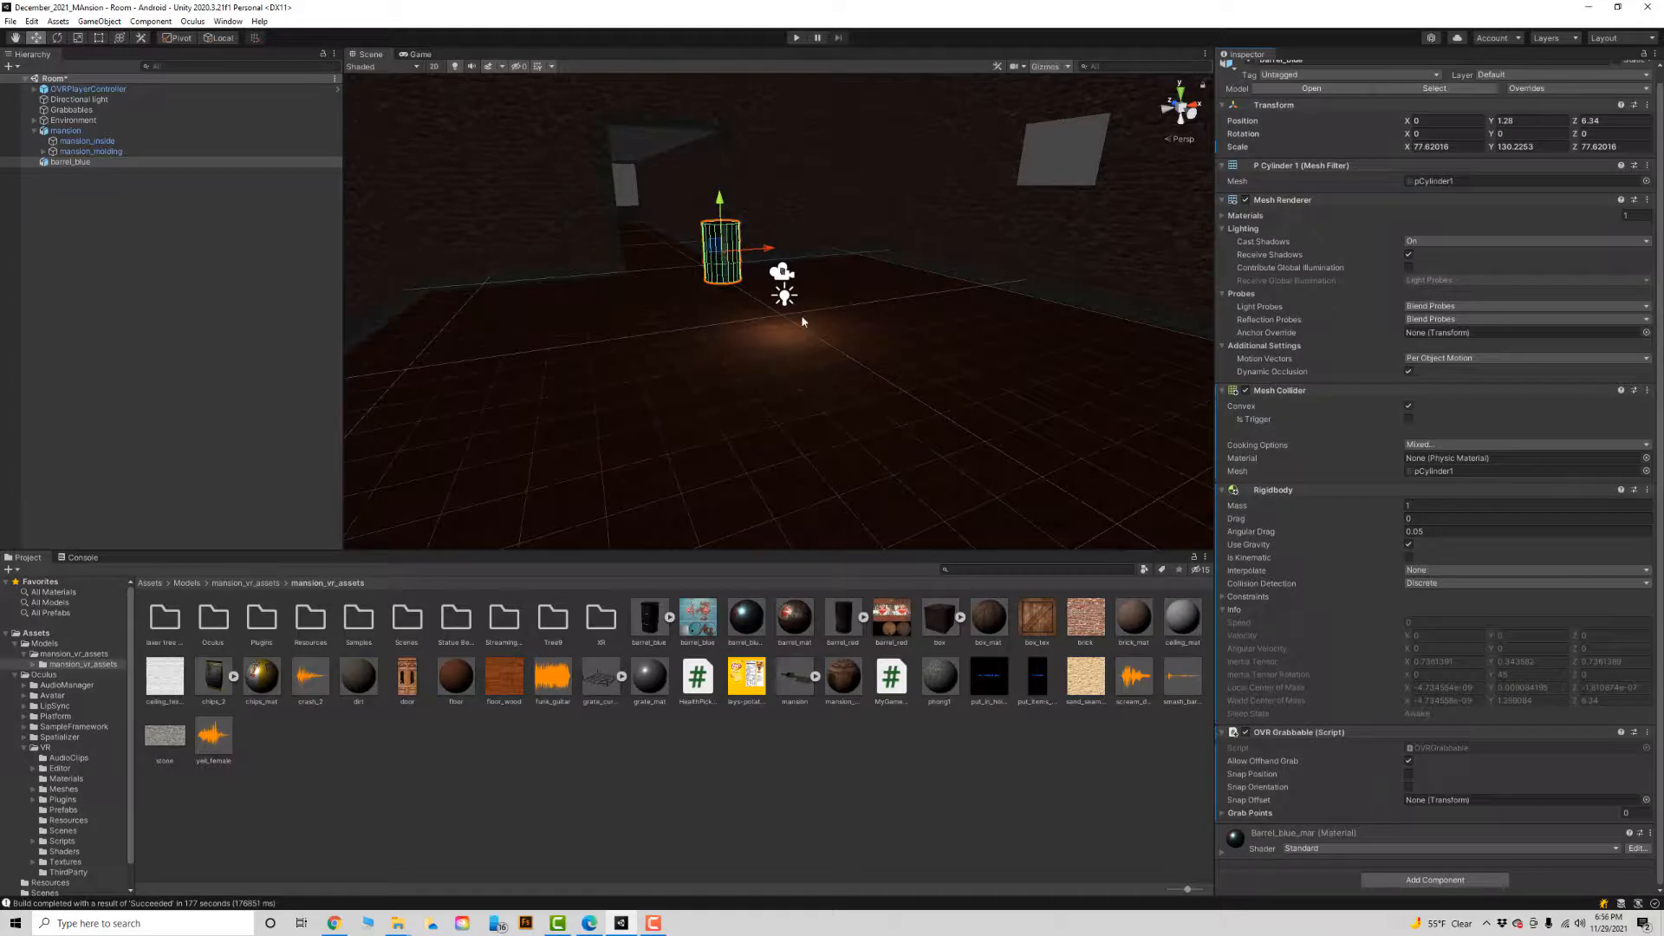
Run the Room scene in Play mode to test the barrel's physics.
left_click(795, 38)
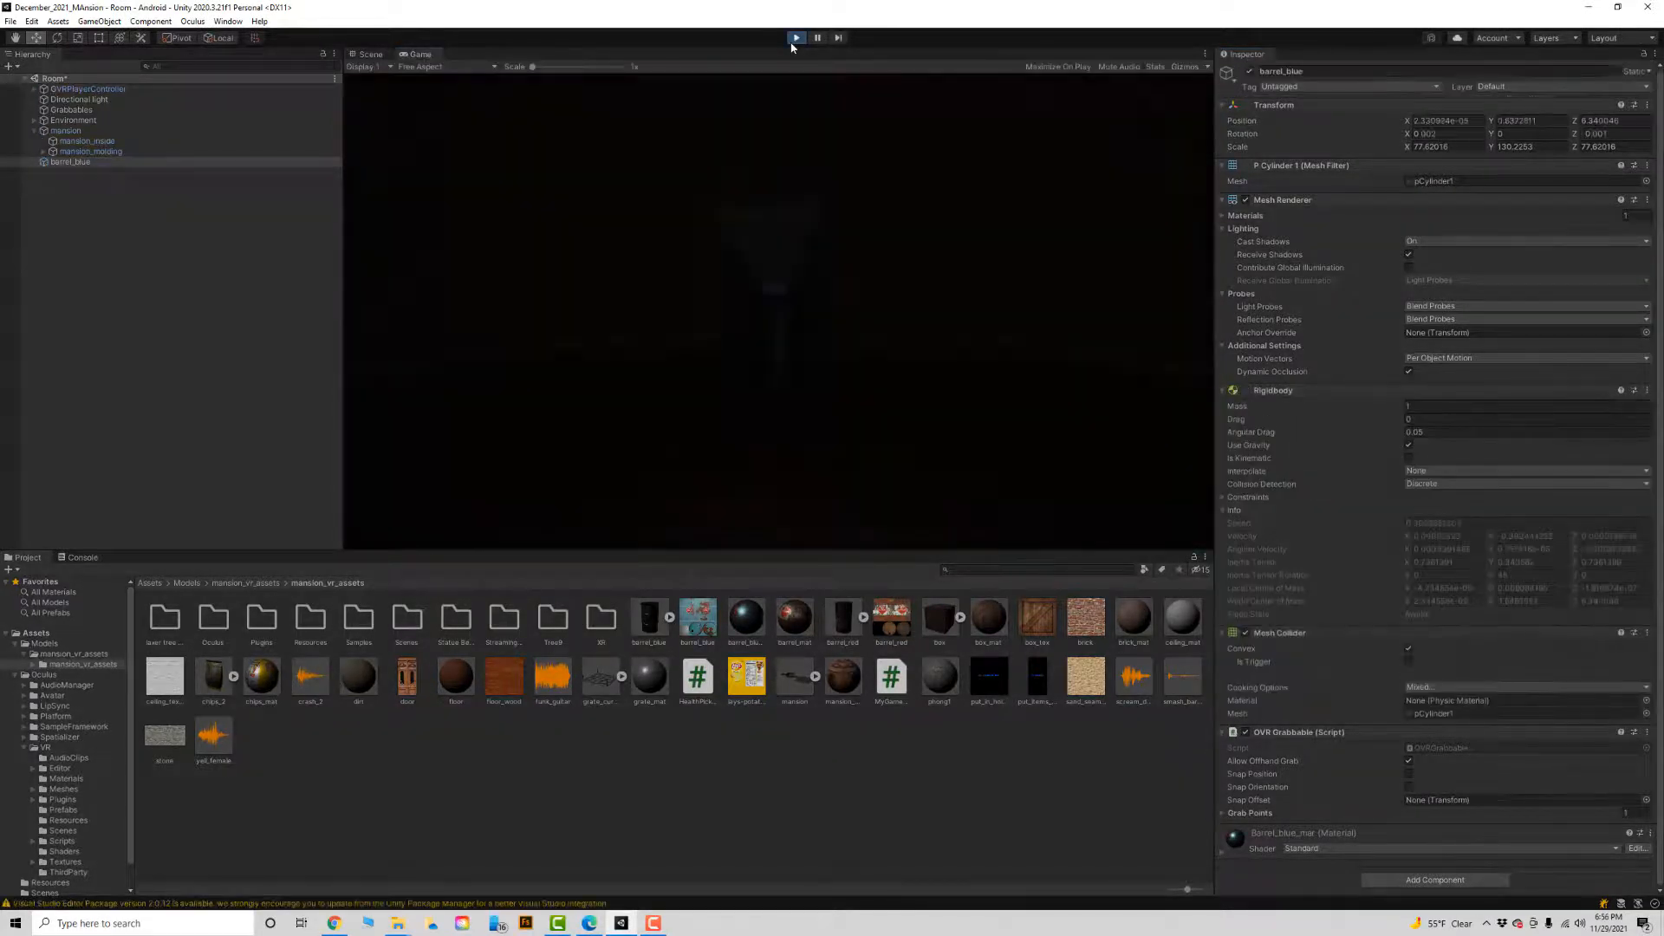
Stop Play mode and duplicate barrel_blue, placing the copy above the original at about X 1.12, Y 4.37.
left_click(796, 38)
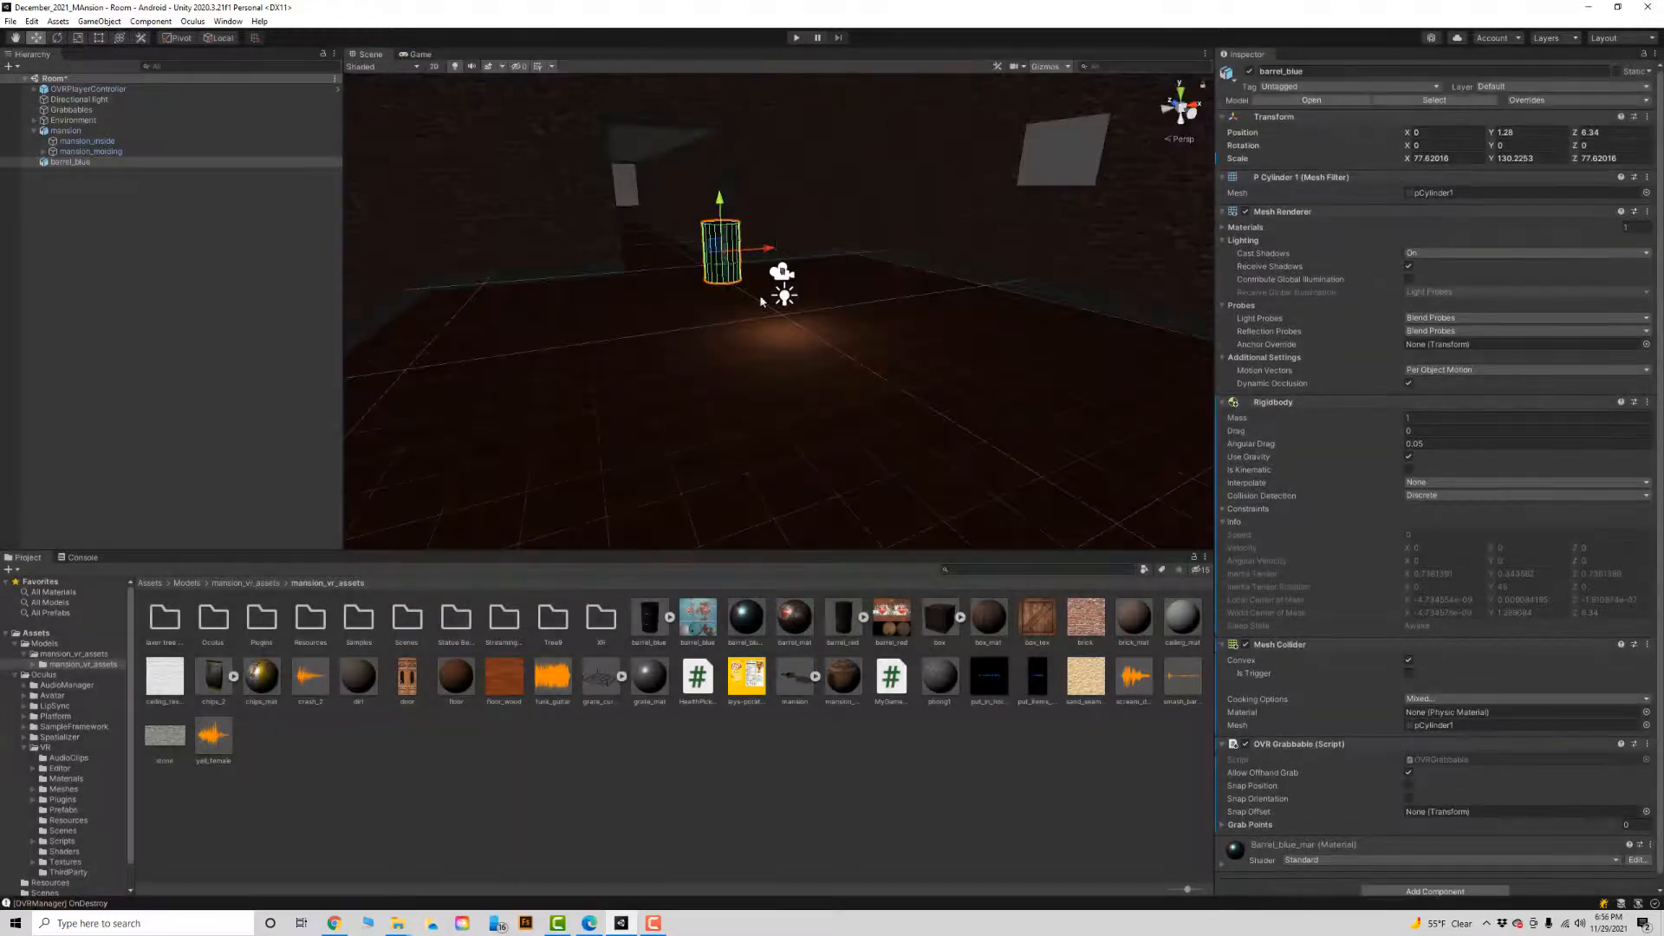
key("ctrl+d")
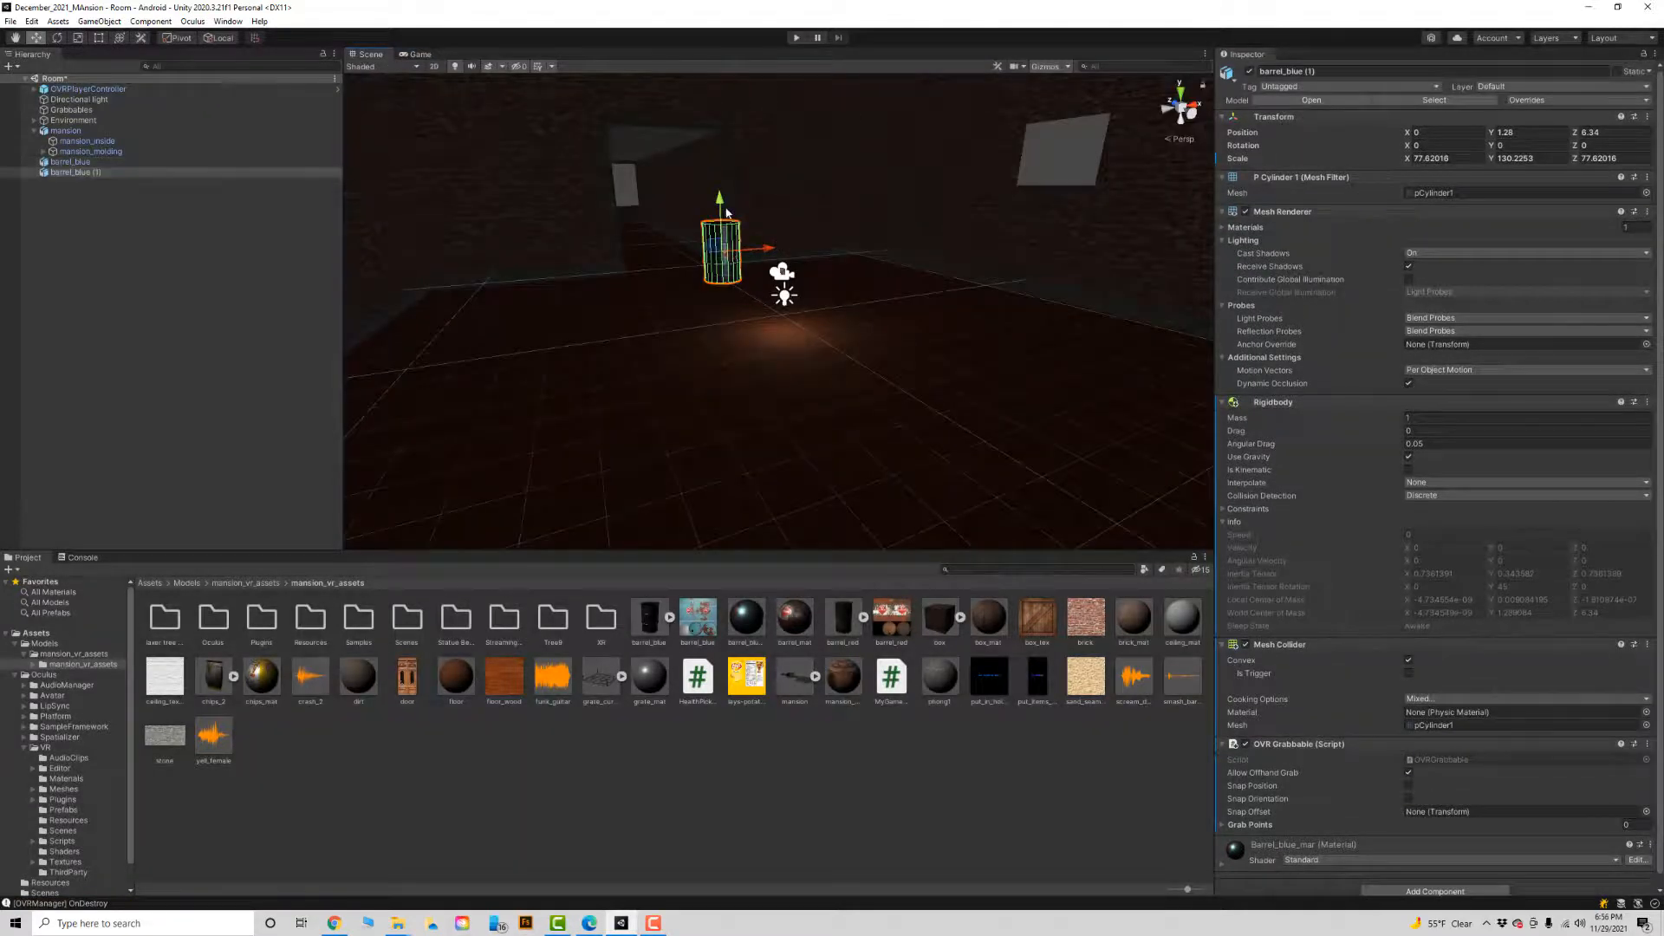
left_click_drag(722, 201, 737, 130)
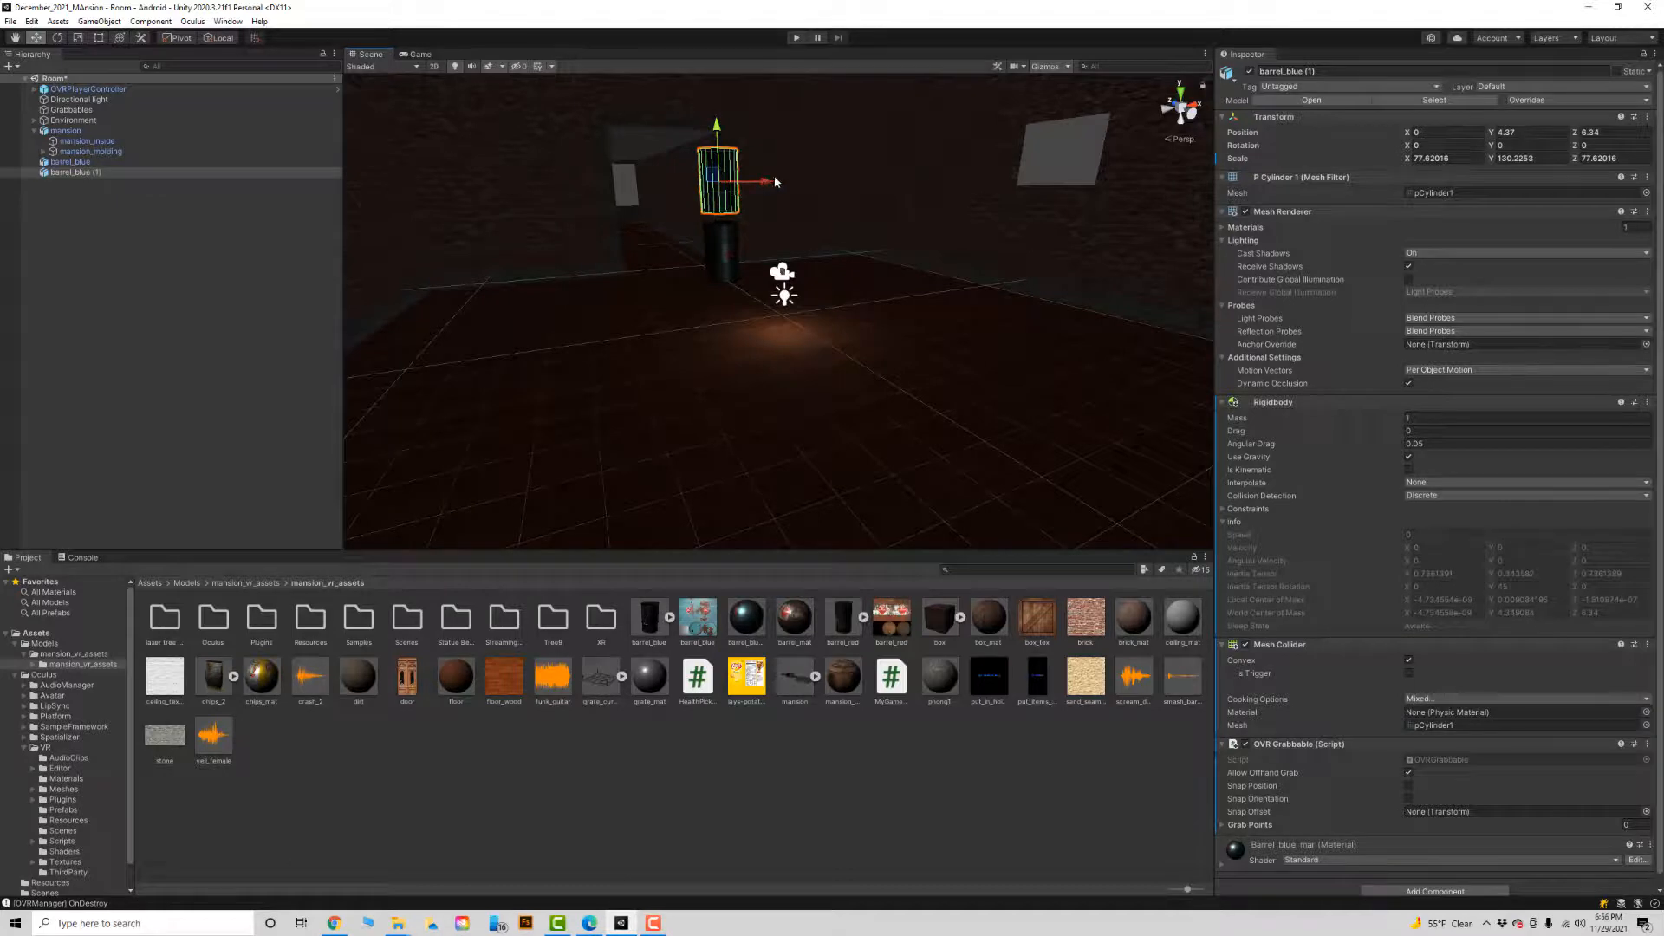
left_click_drag(764, 176, 742, 71)
Duplicate the raised barrel and stack the new copy above it, offset to about X -0.07, Y 7.22.
key("ctrl+d")
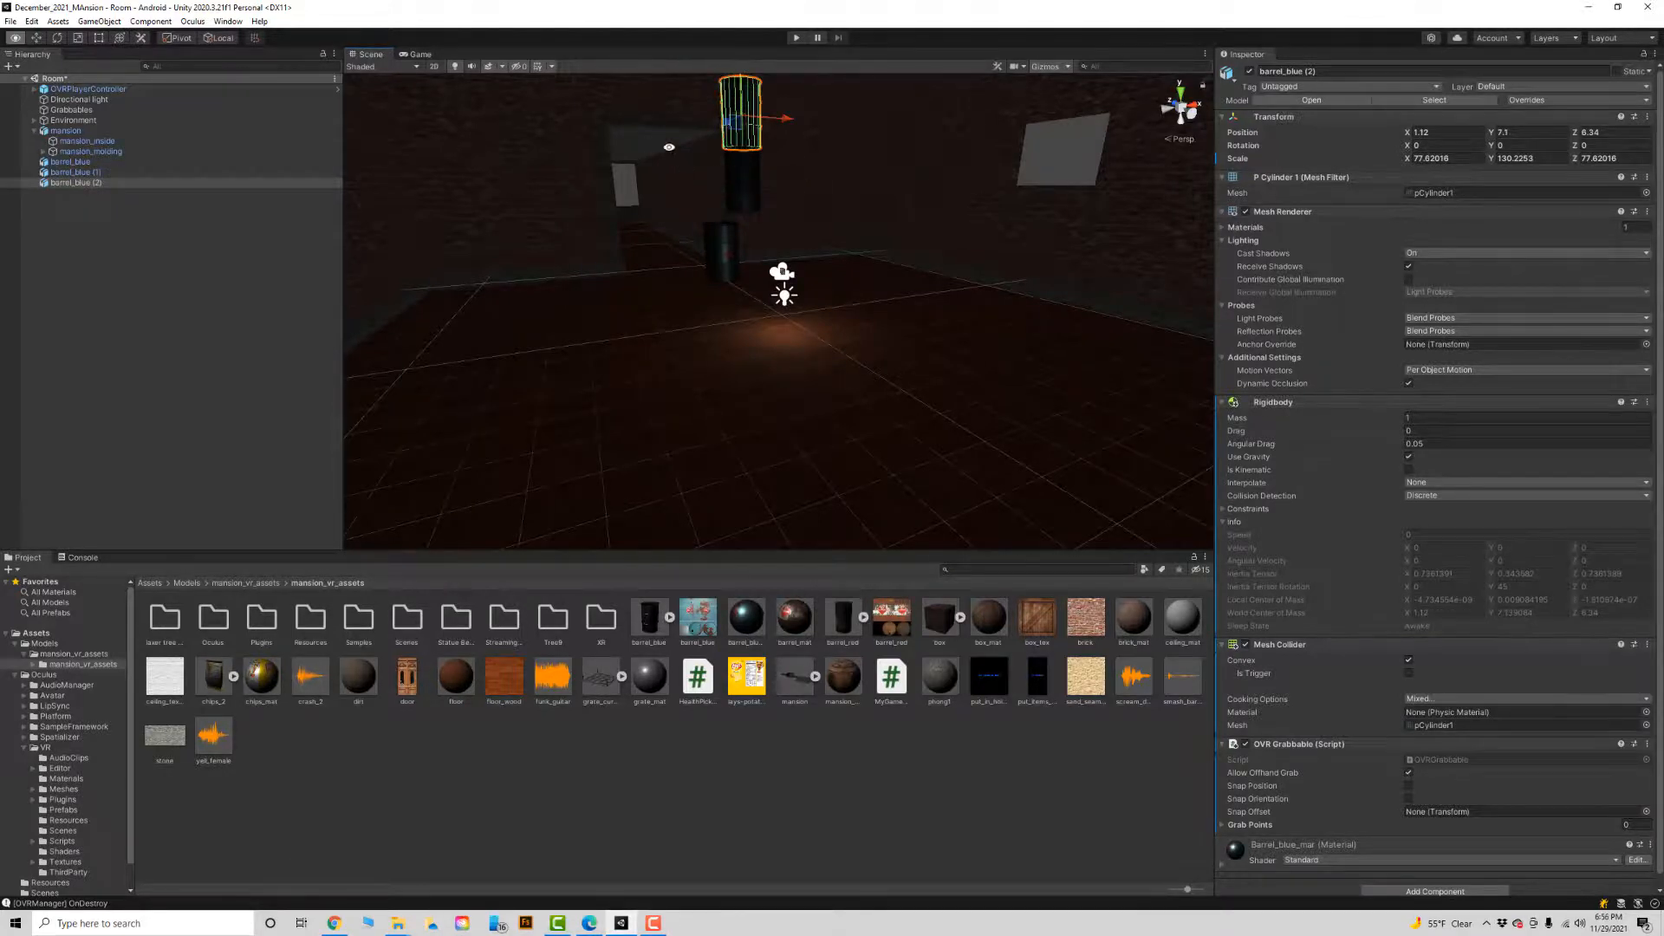
middle_click_drag(676, 177, 671, 351, "alt")
right_click_drag(763, 316, 1280, 304, "alt")
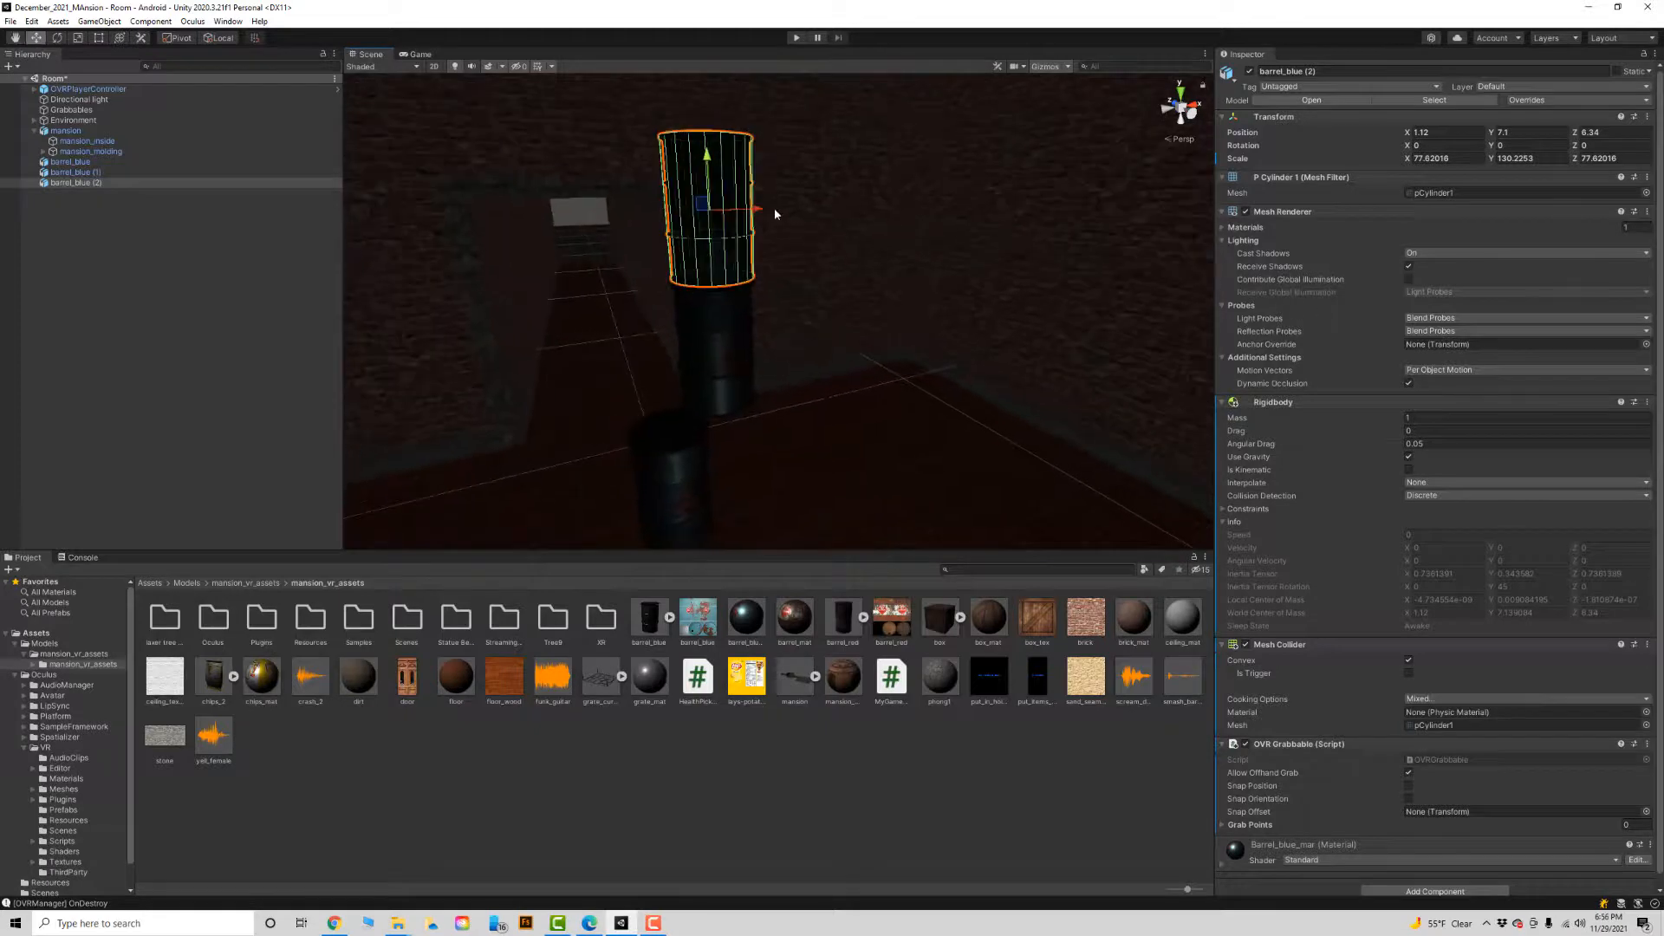
left_click_drag(754, 204, 694, 209)
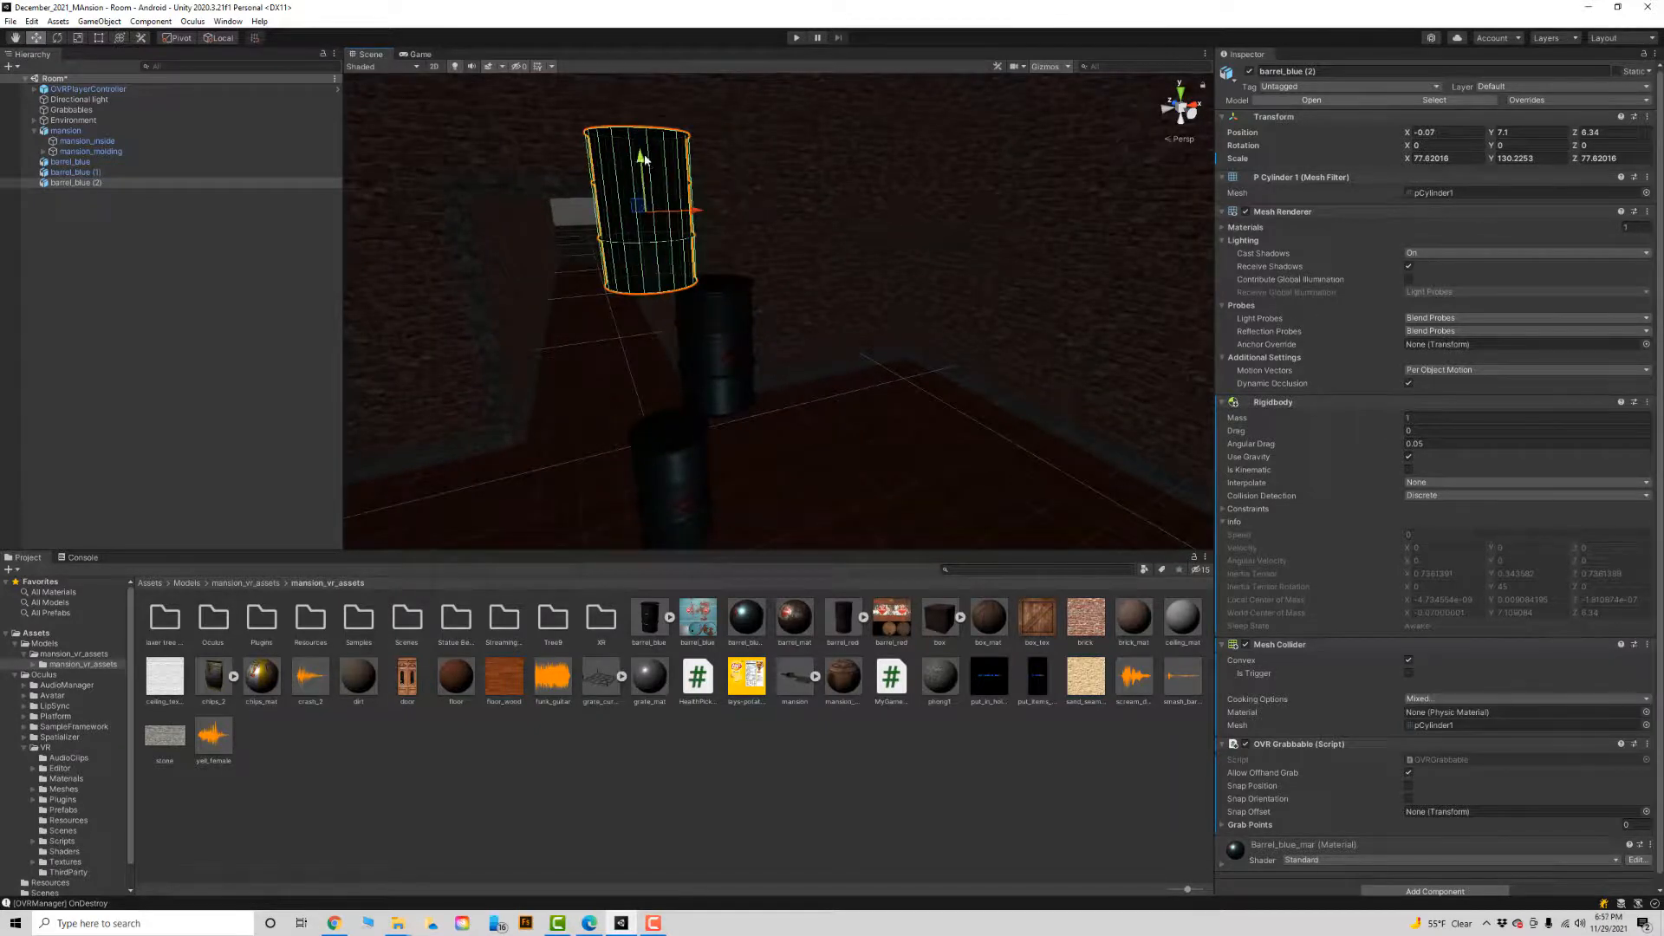
left_click_drag(640, 156, 639, 150)
left_click_drag(703, 299, 697, 237, "alt")
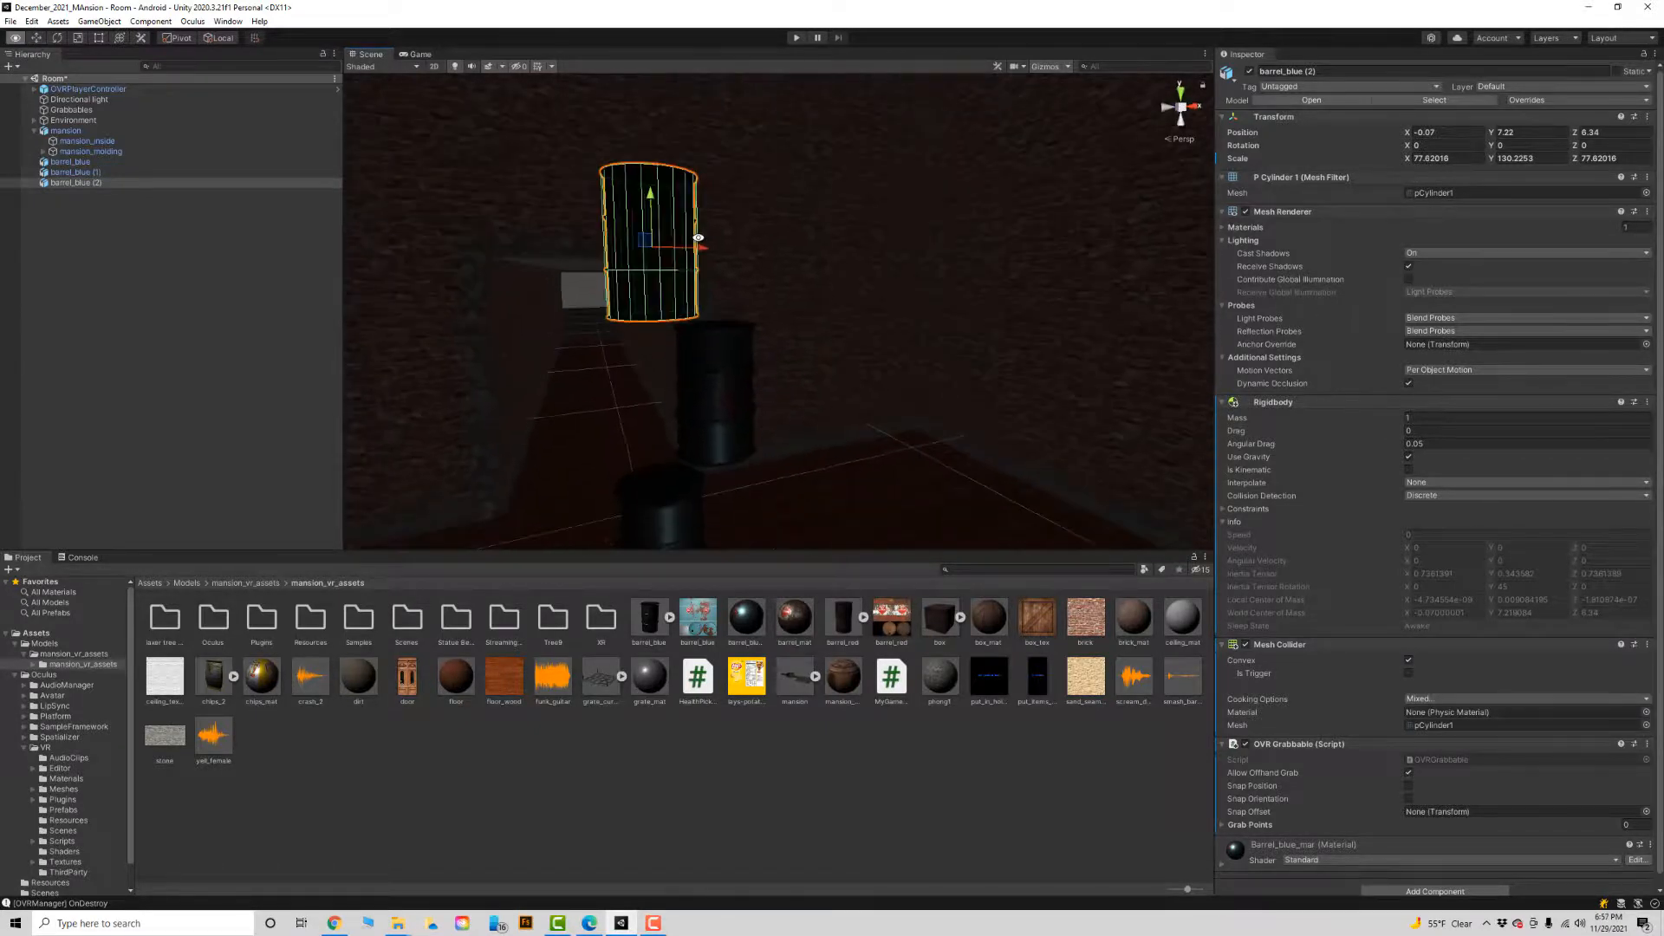
right_click_drag(643, 239, 520, 265, "alt")
Add another barrel copy on top of the stack at about X 0.99, Y 10.21, and test the stack's physics in Play mode.
key("ctrl+d")
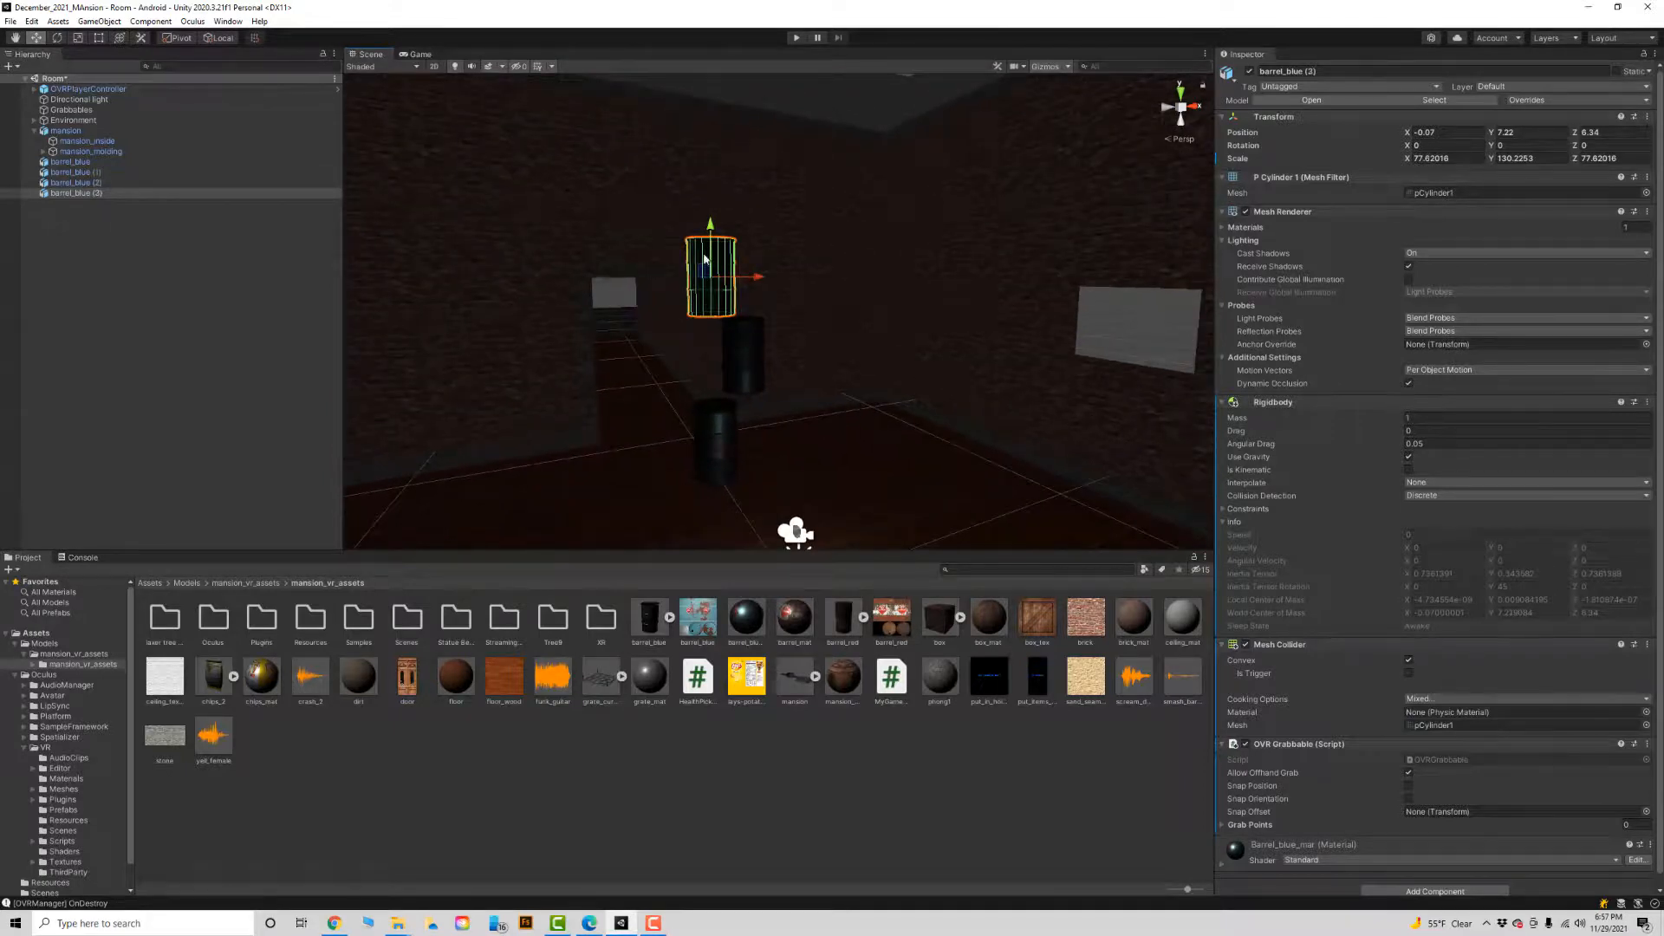
left_click_drag(711, 227, 784, 196)
left_click(792, 38)
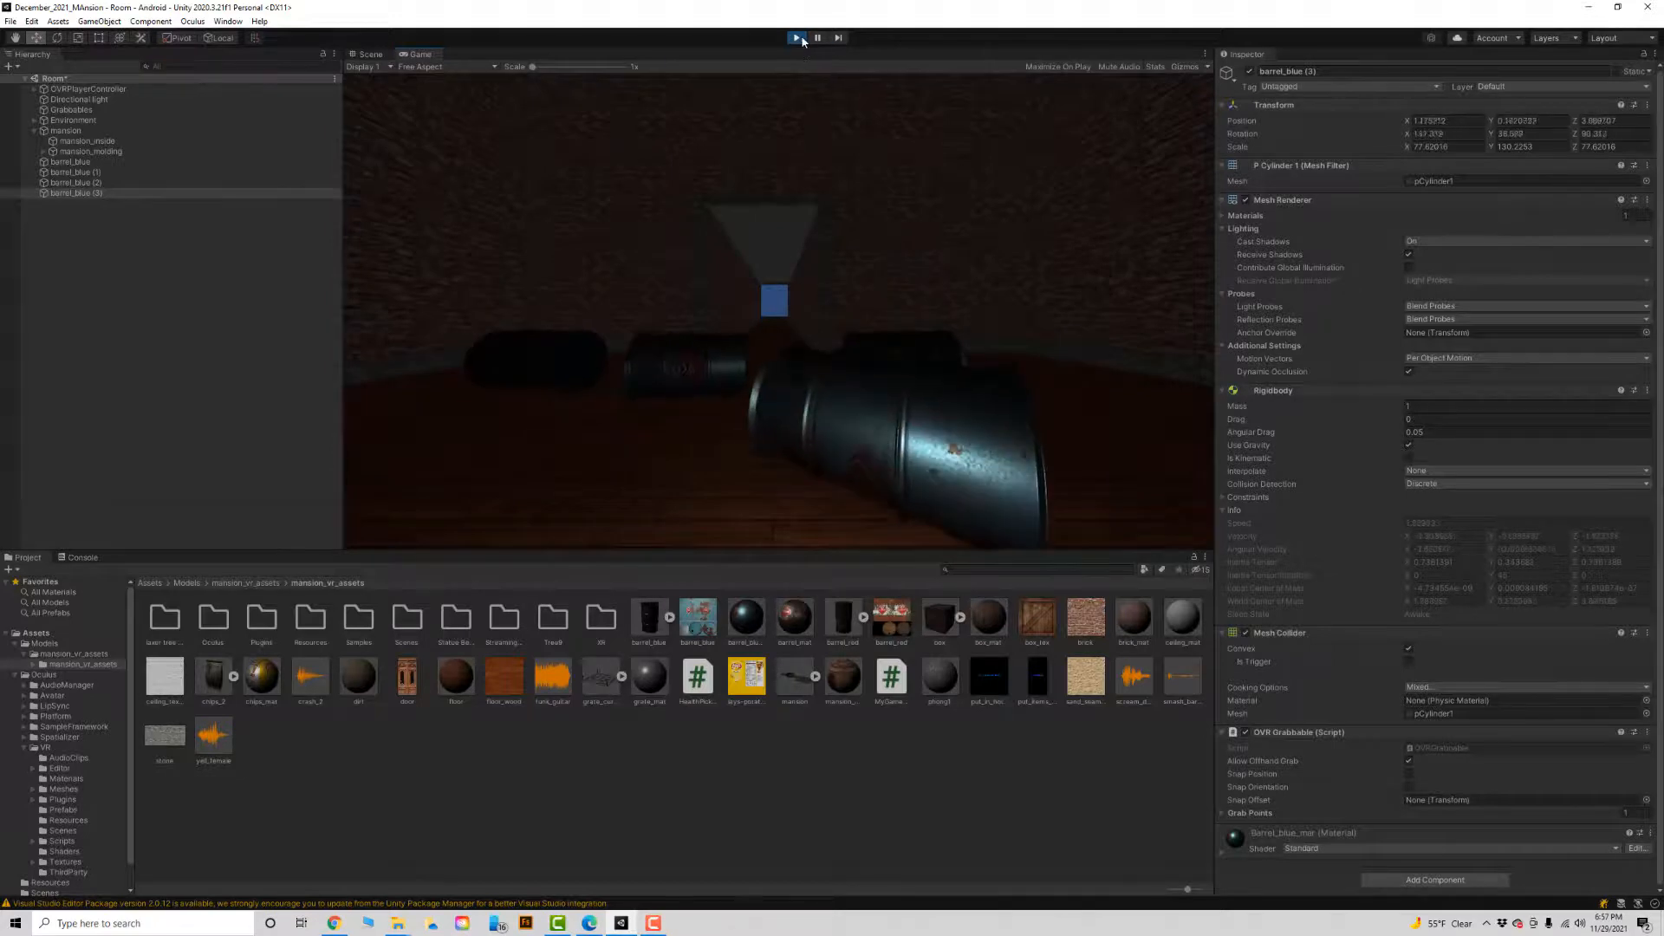
left_click(797, 38)
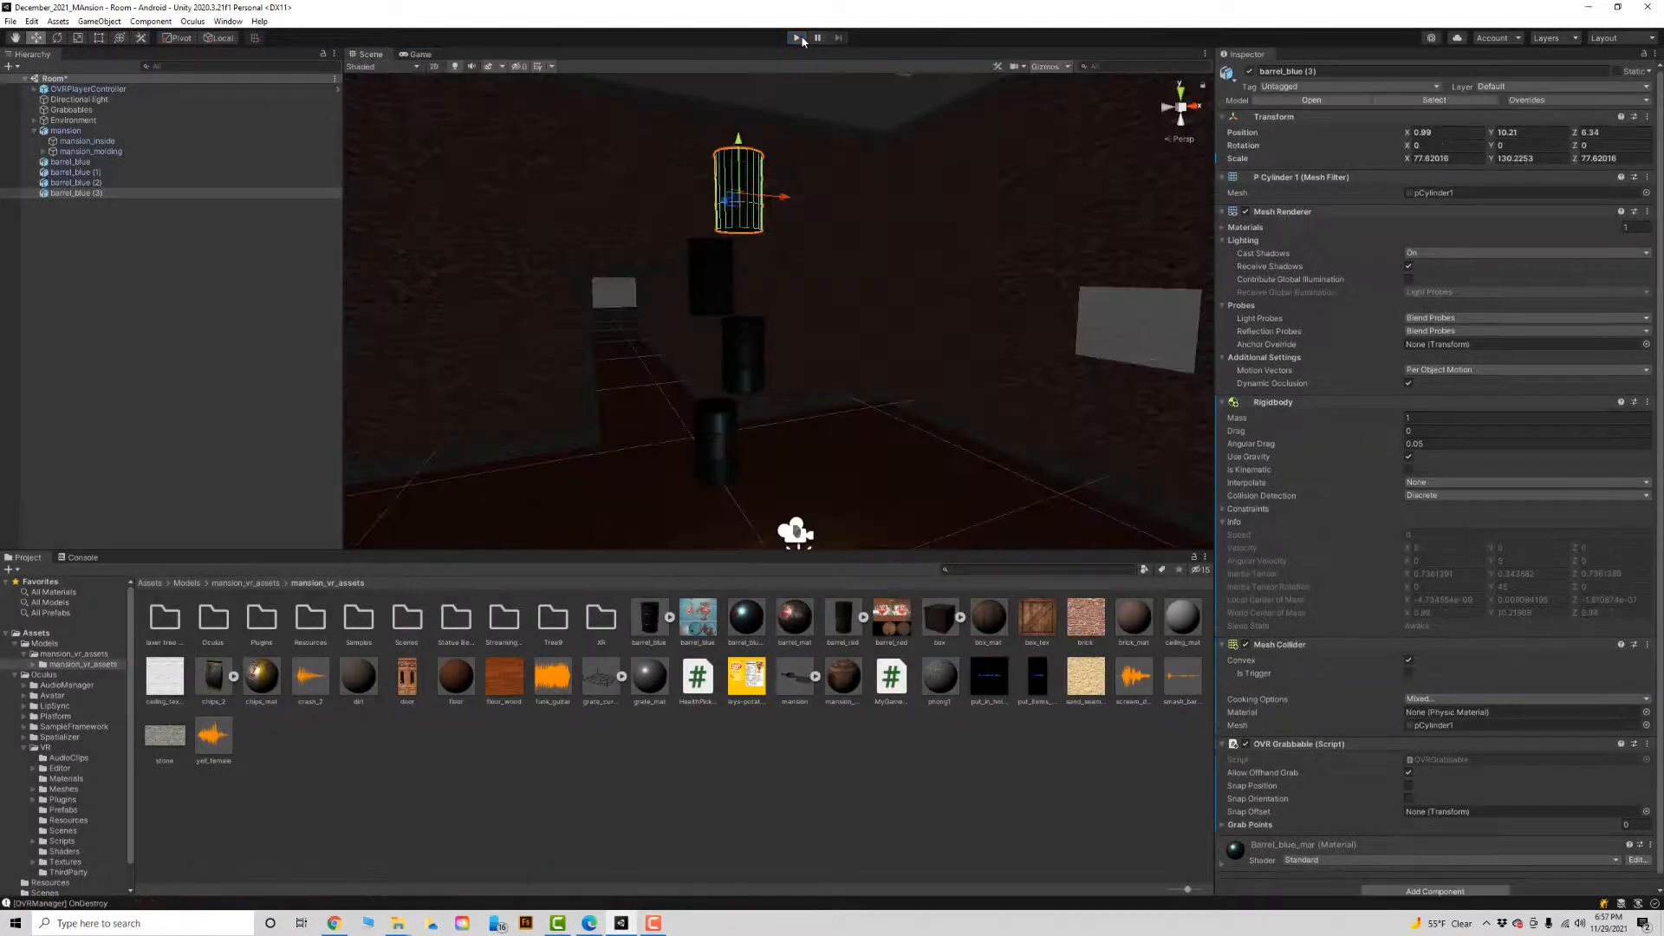
Open the Build Settings and select the Oculus/VR/Scenes/Room entry among the scenes in the build.
left_click(11, 21)
left_click(26, 178)
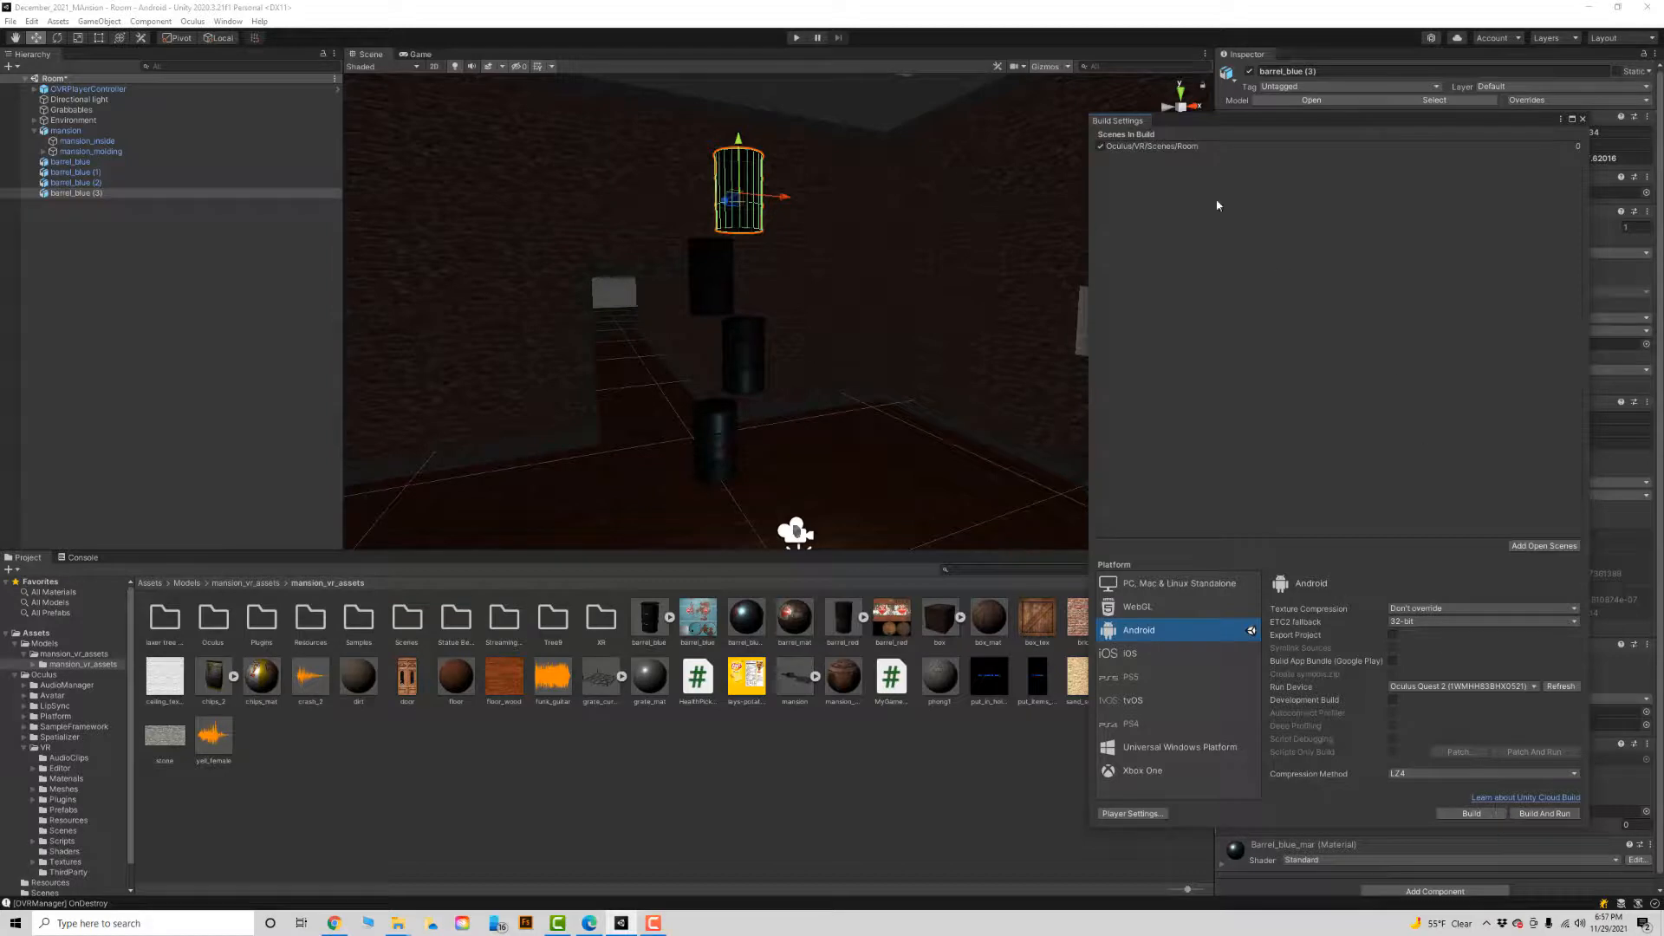
left_click(1180, 147)
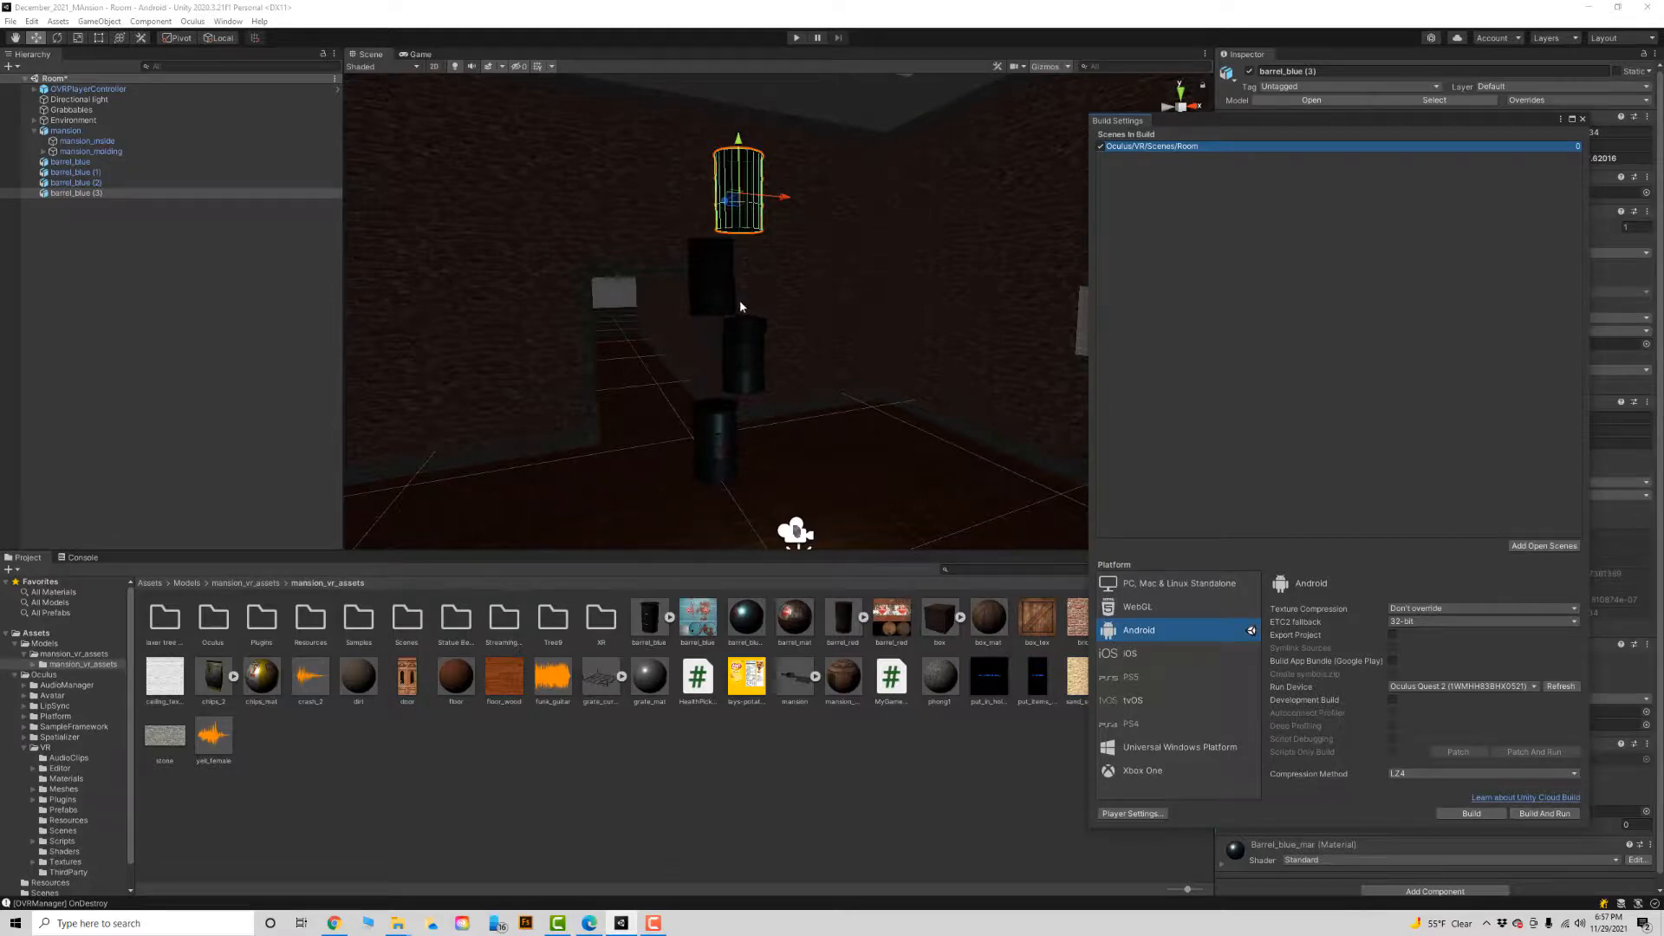
Switch to Chrome and review the Quest headset setup and Developer Mode instructions in the VR & GAME TUTORIALS_FINAL_PROJECTS_FA_2021 document.
key("alt+Tab")
key("alt+Tab")
key("Tab")
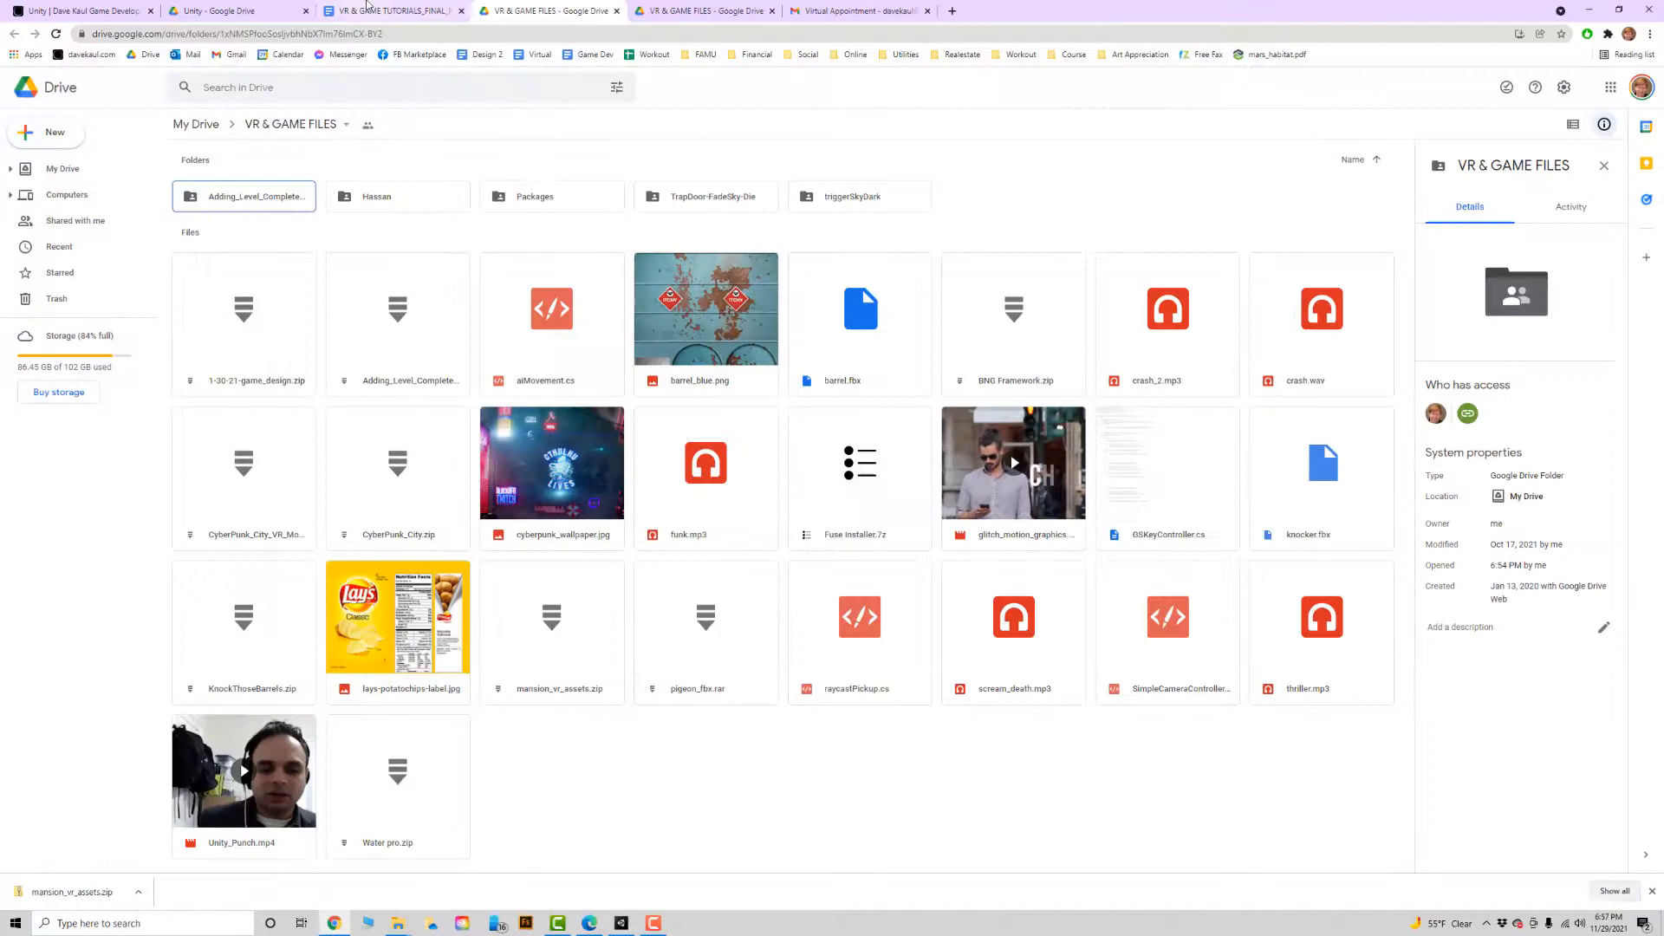
left_click(379, 10)
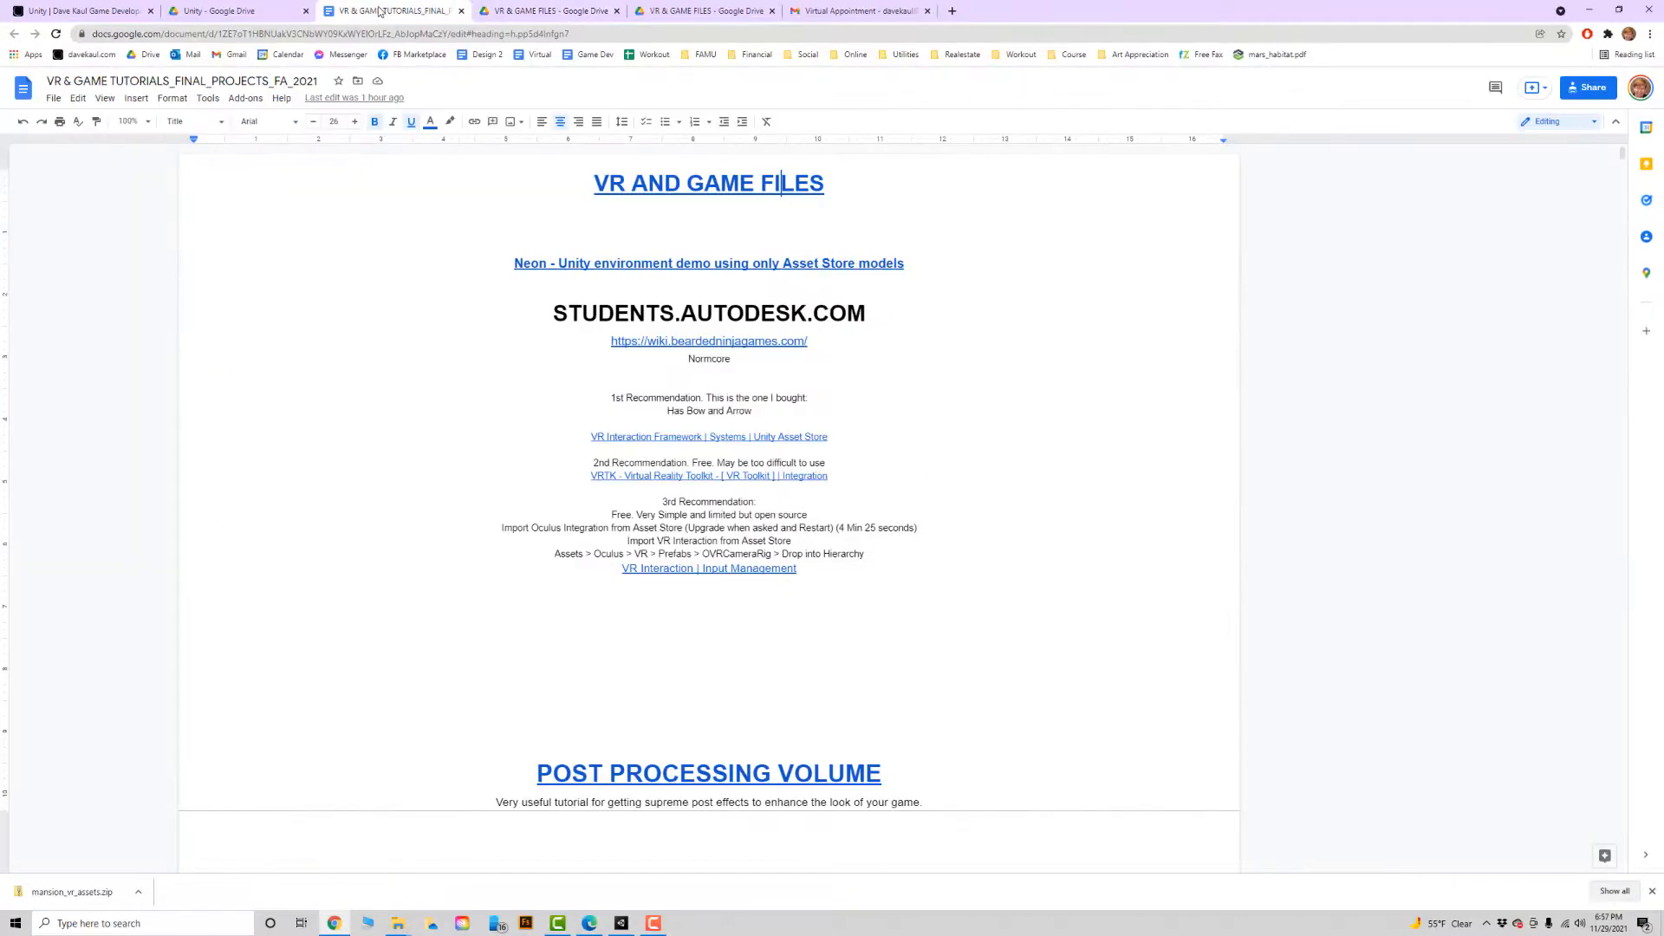
scroll(600, 346, "down", 20)
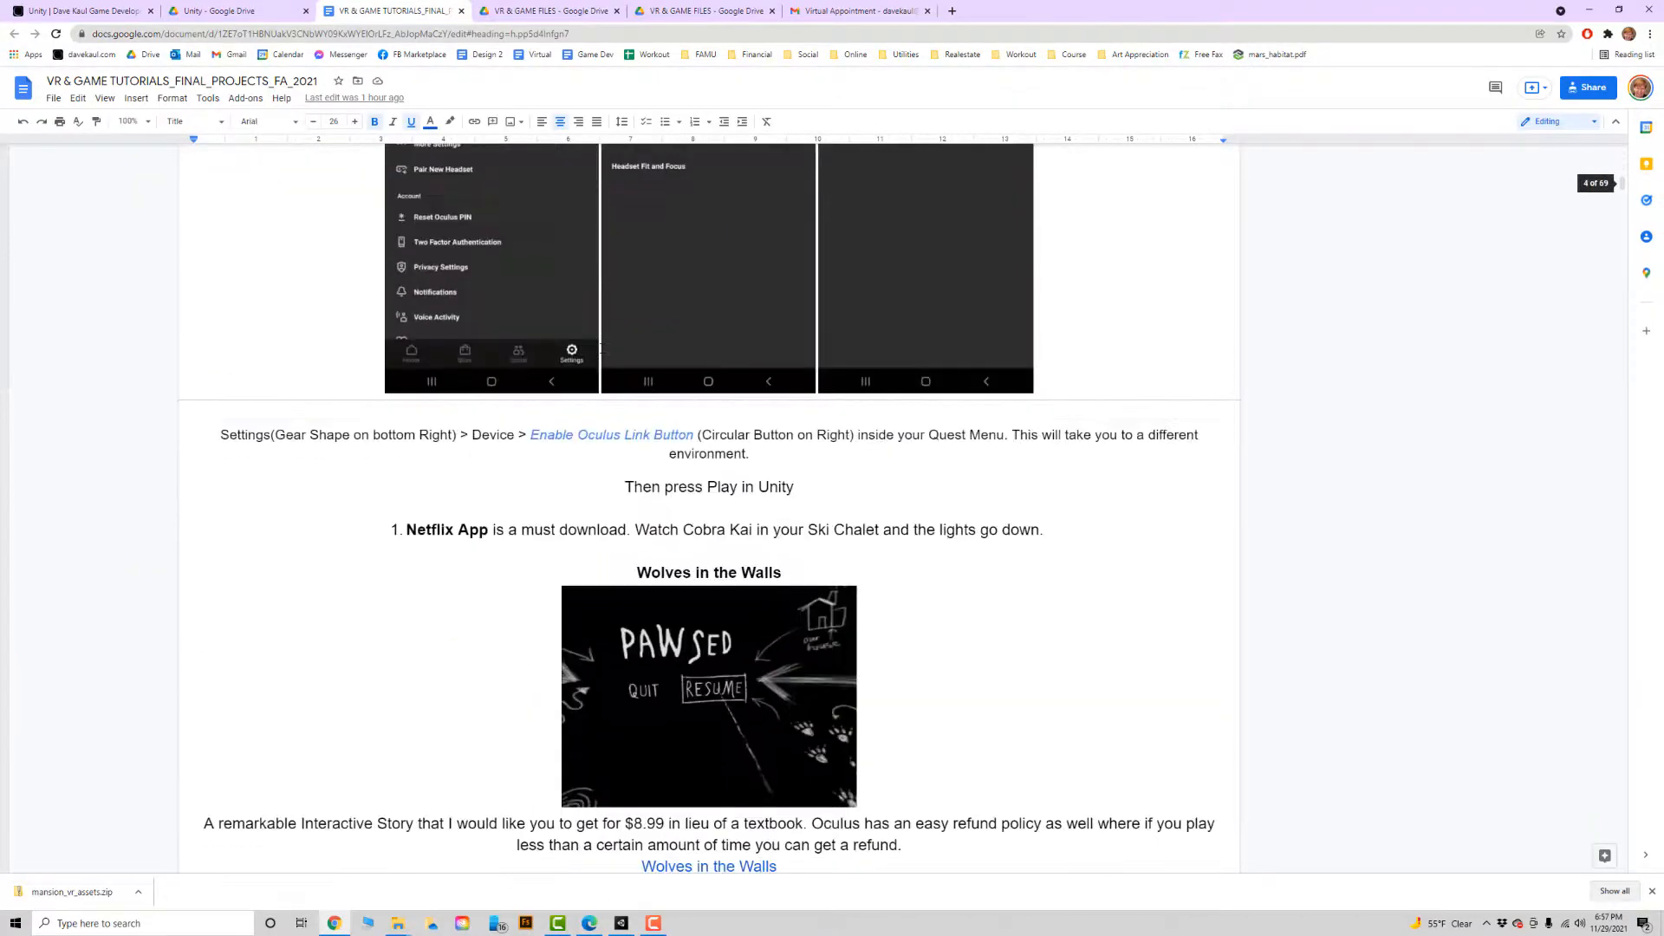
scroll(601, 347, "up", 5)
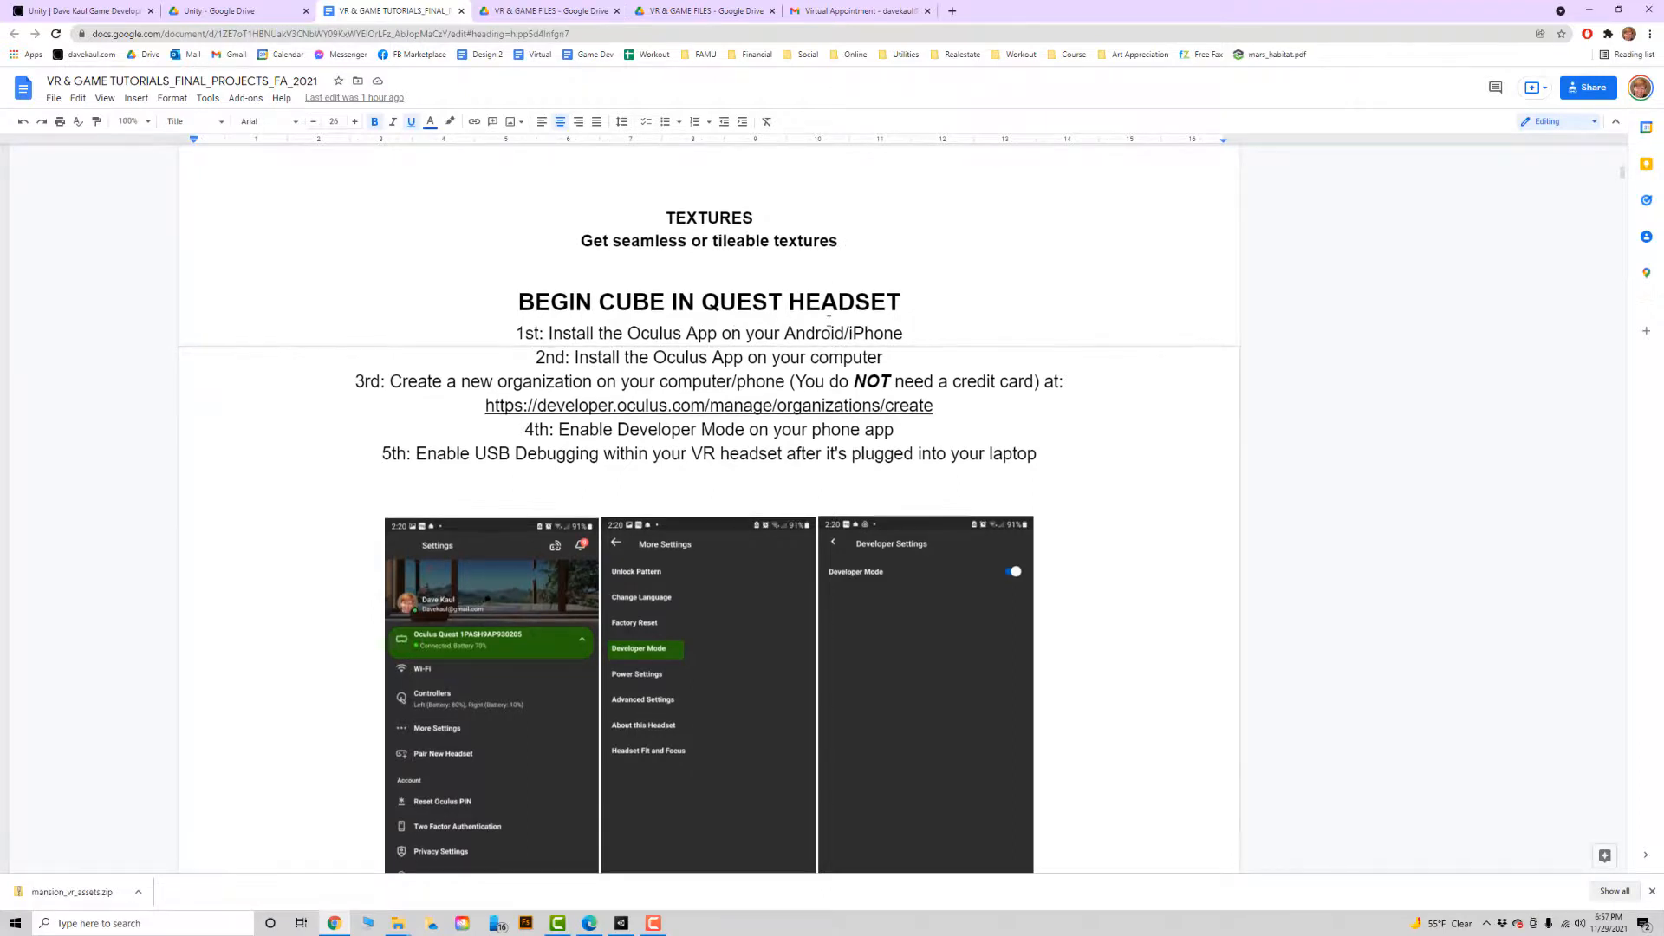
scroll(713, 275, "down", 2)
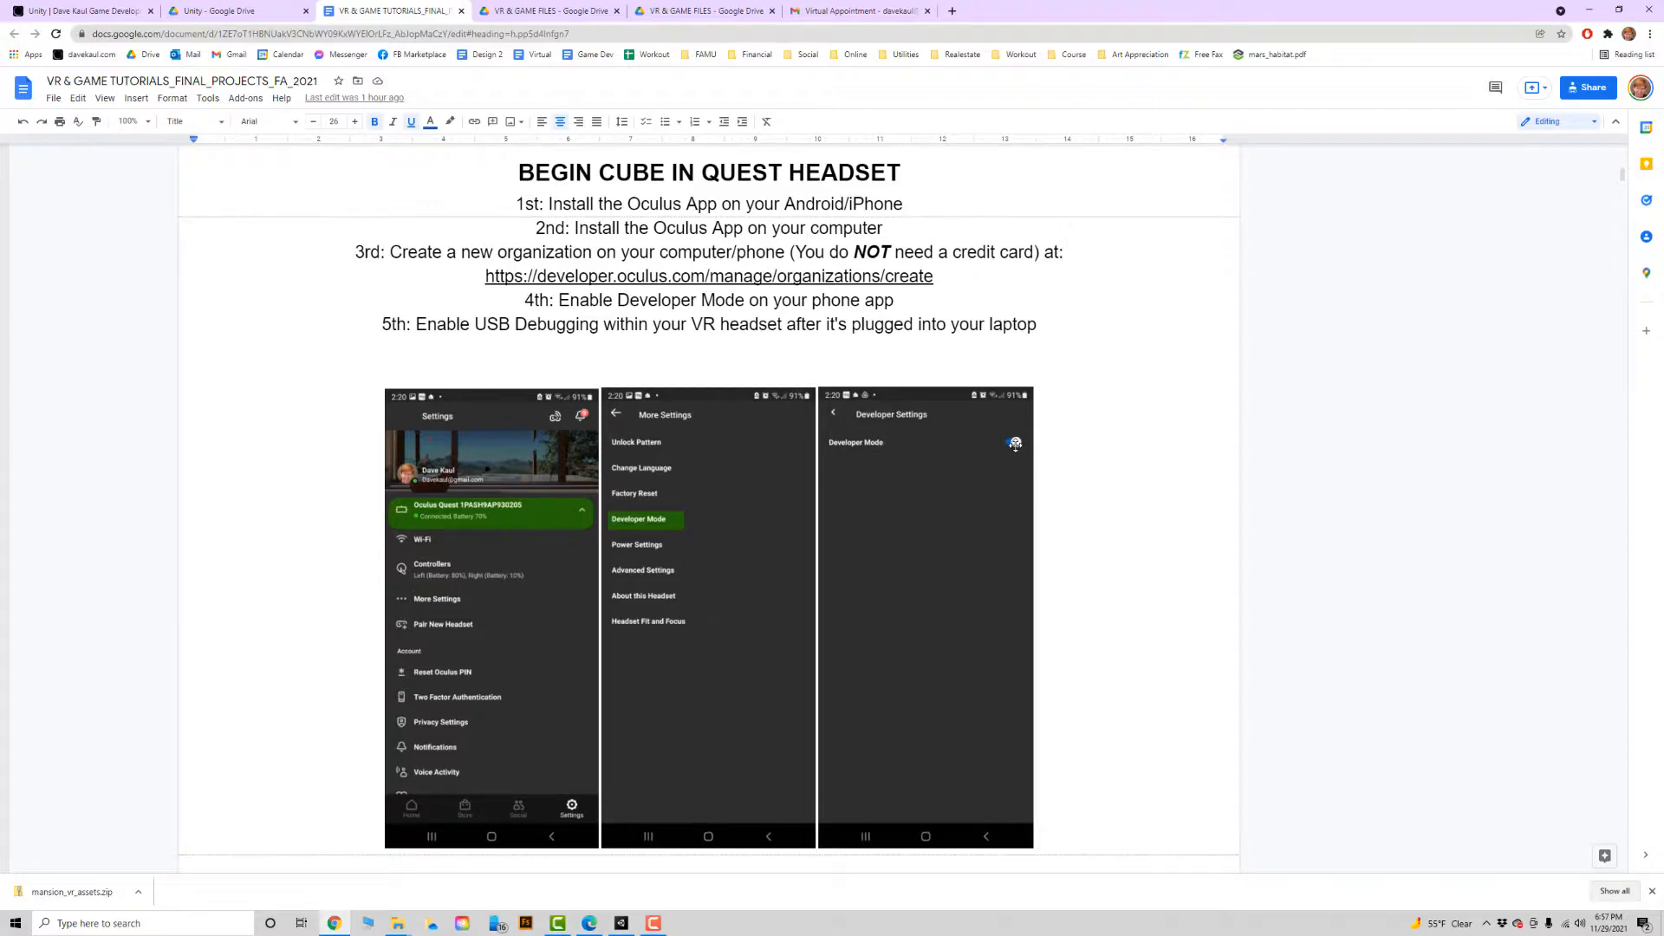
Review the tutorial document's sections on importing the room mesh, the components grabbables need, and the OVRPlayerController and grabber settings.
scroll(1015, 443, "down", 12)
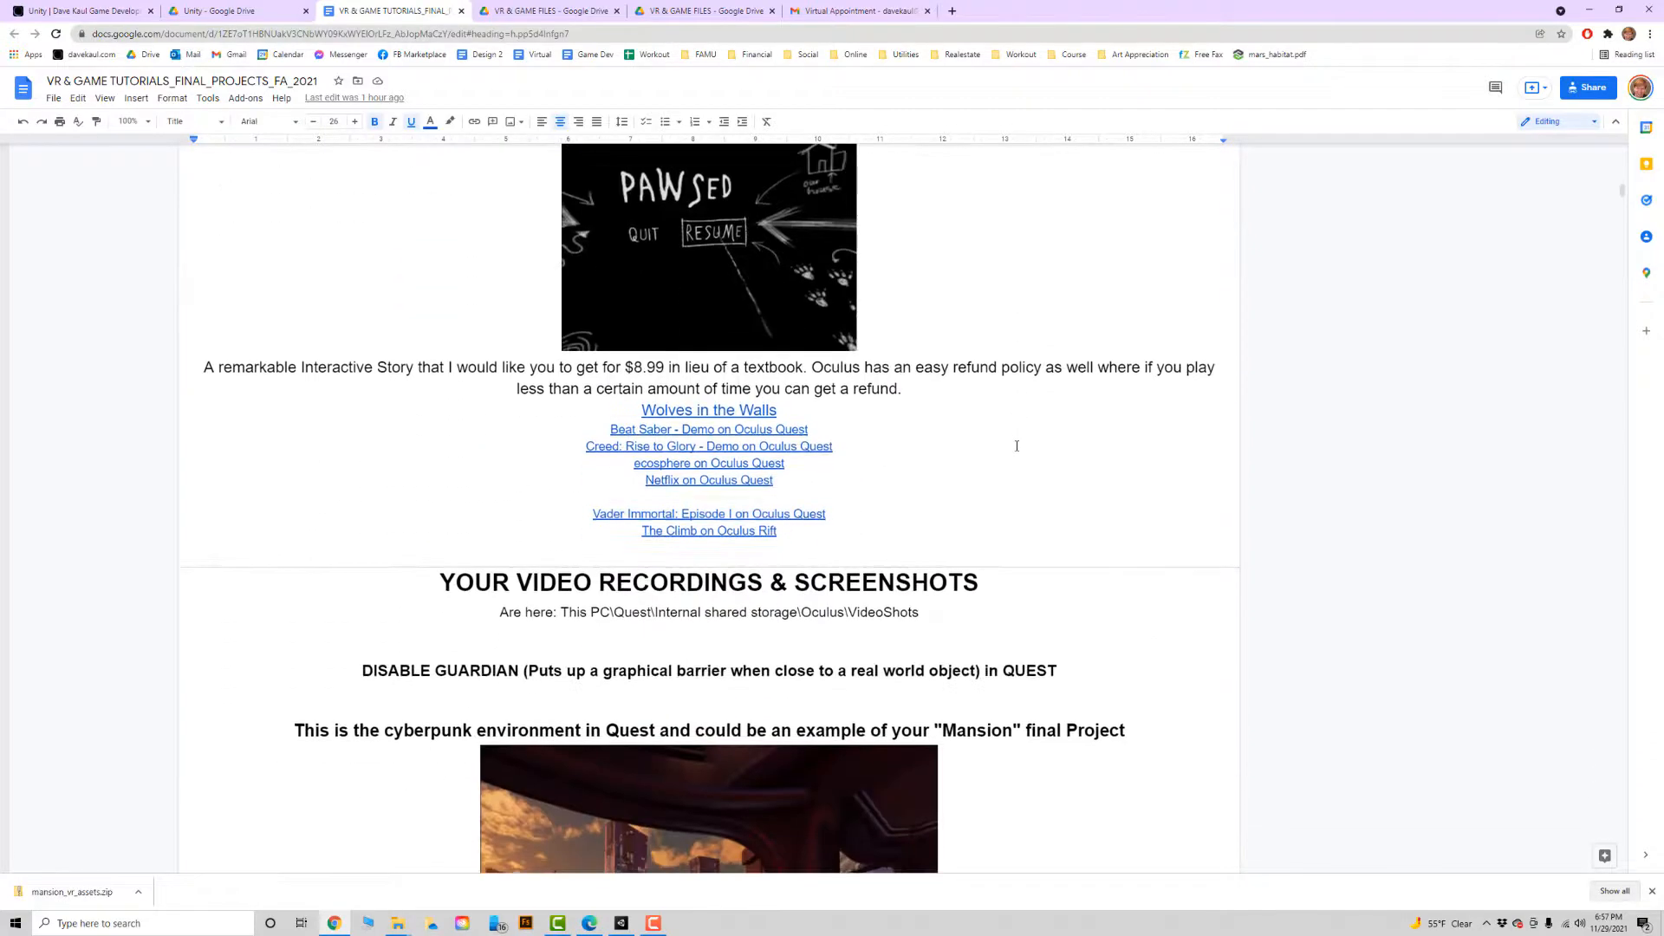
scroll(1016, 446, "down", 20)
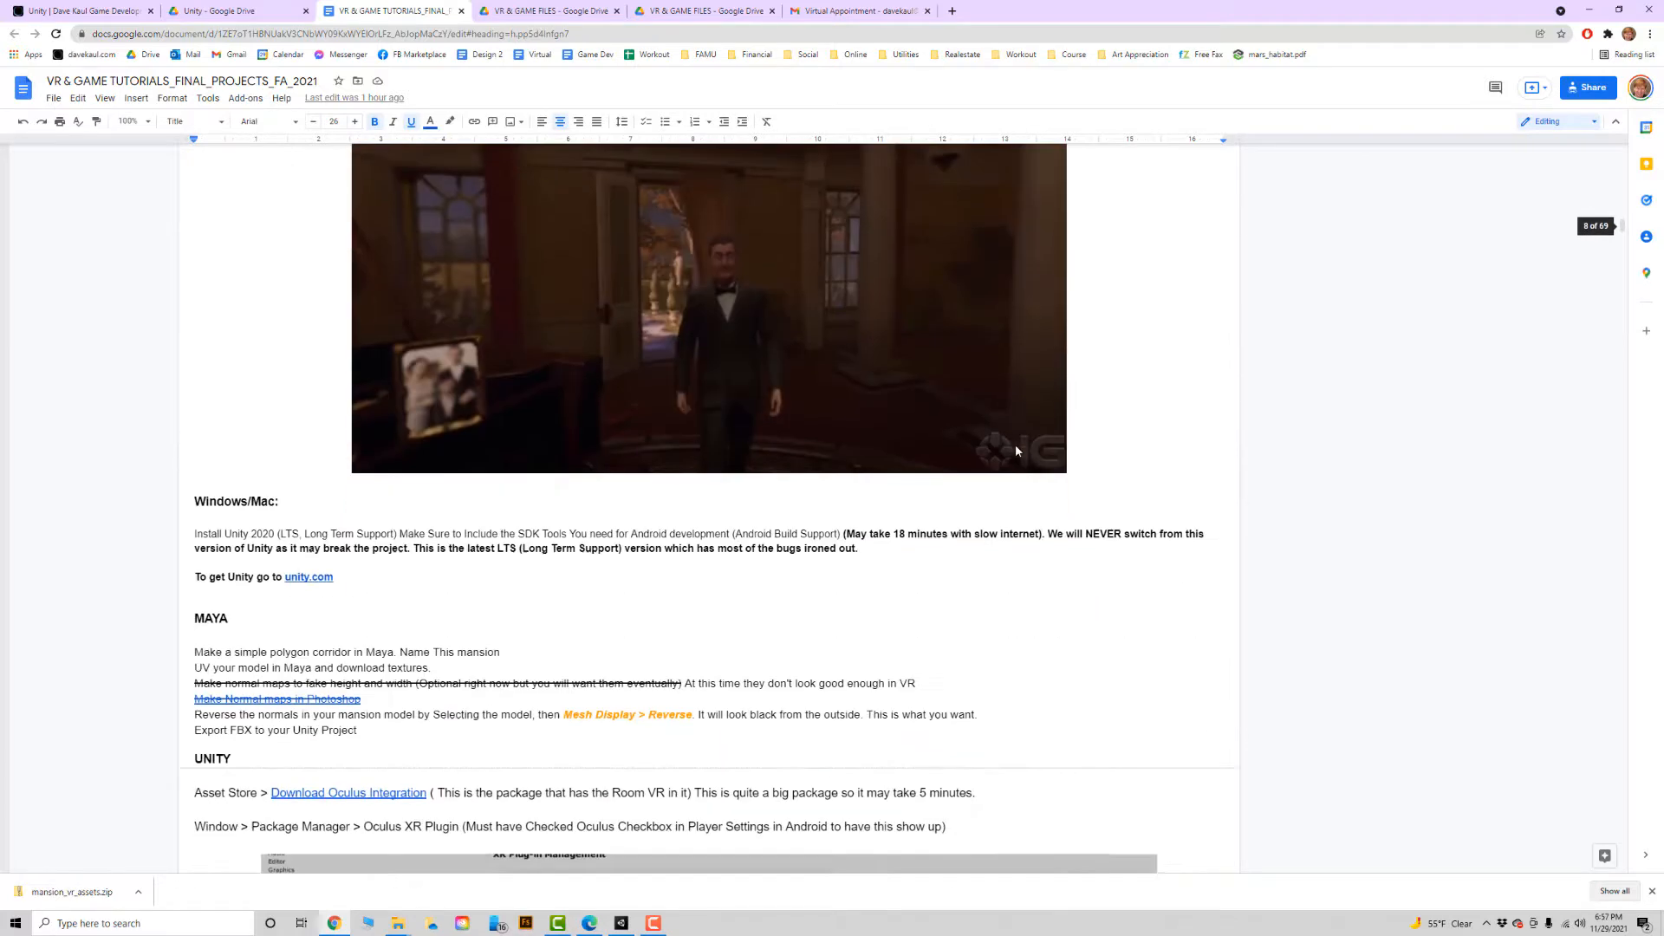
scroll(1016, 449, "down", 15)
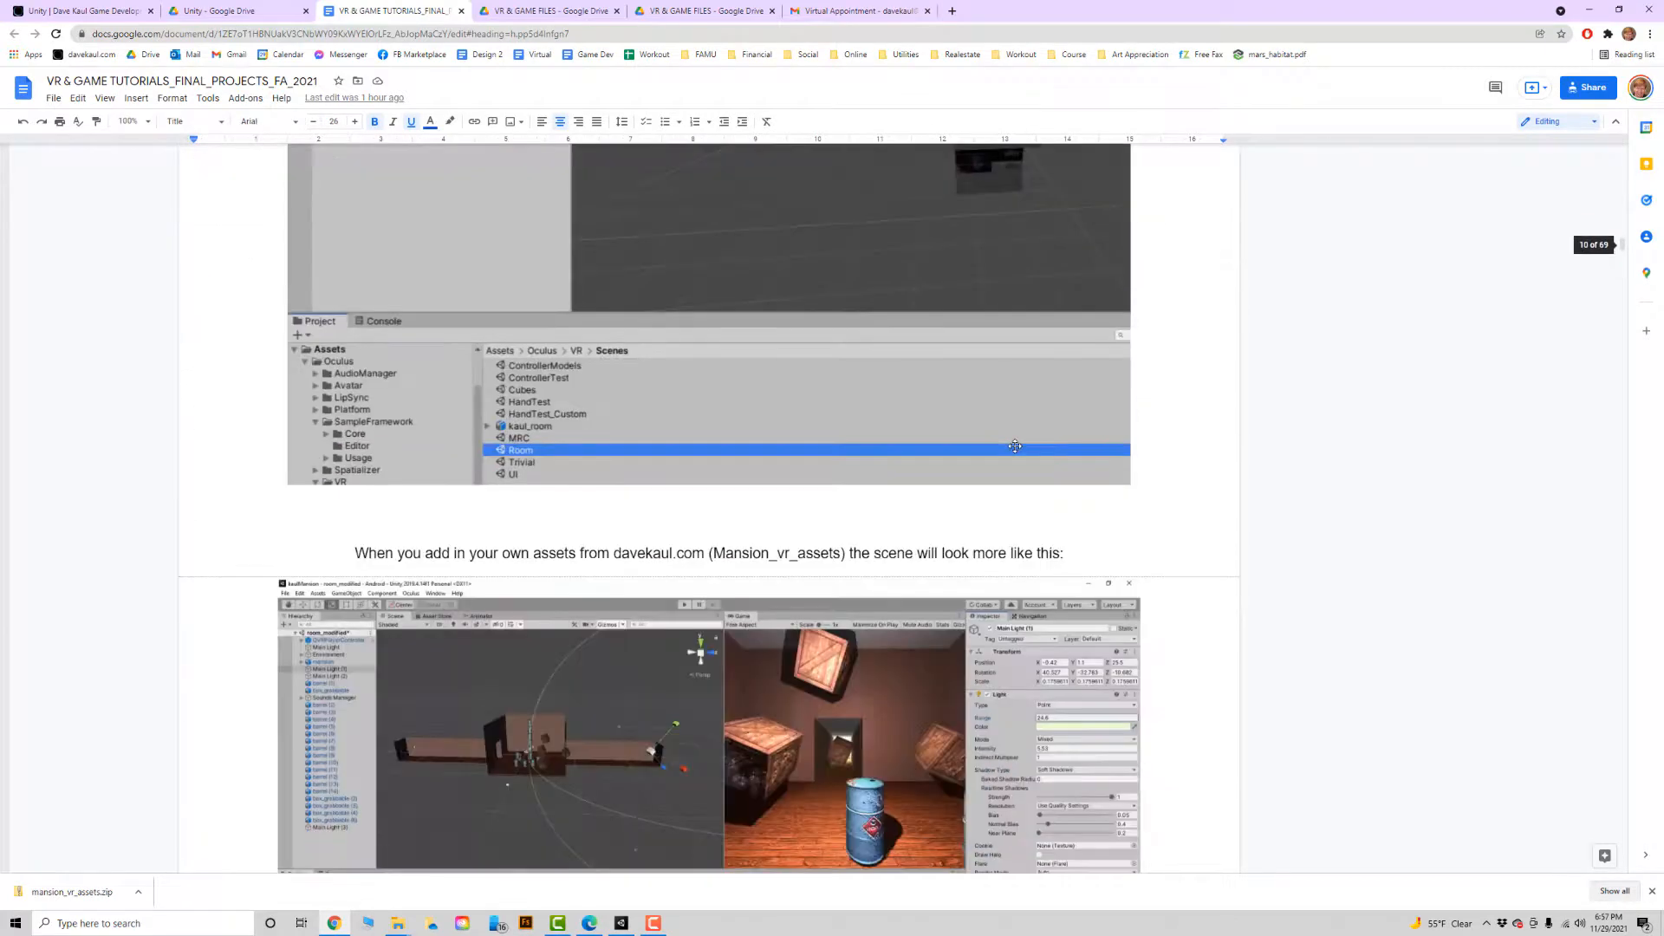
scroll(1015, 445, "down", 7)
scroll(796, 457, "down", 1)
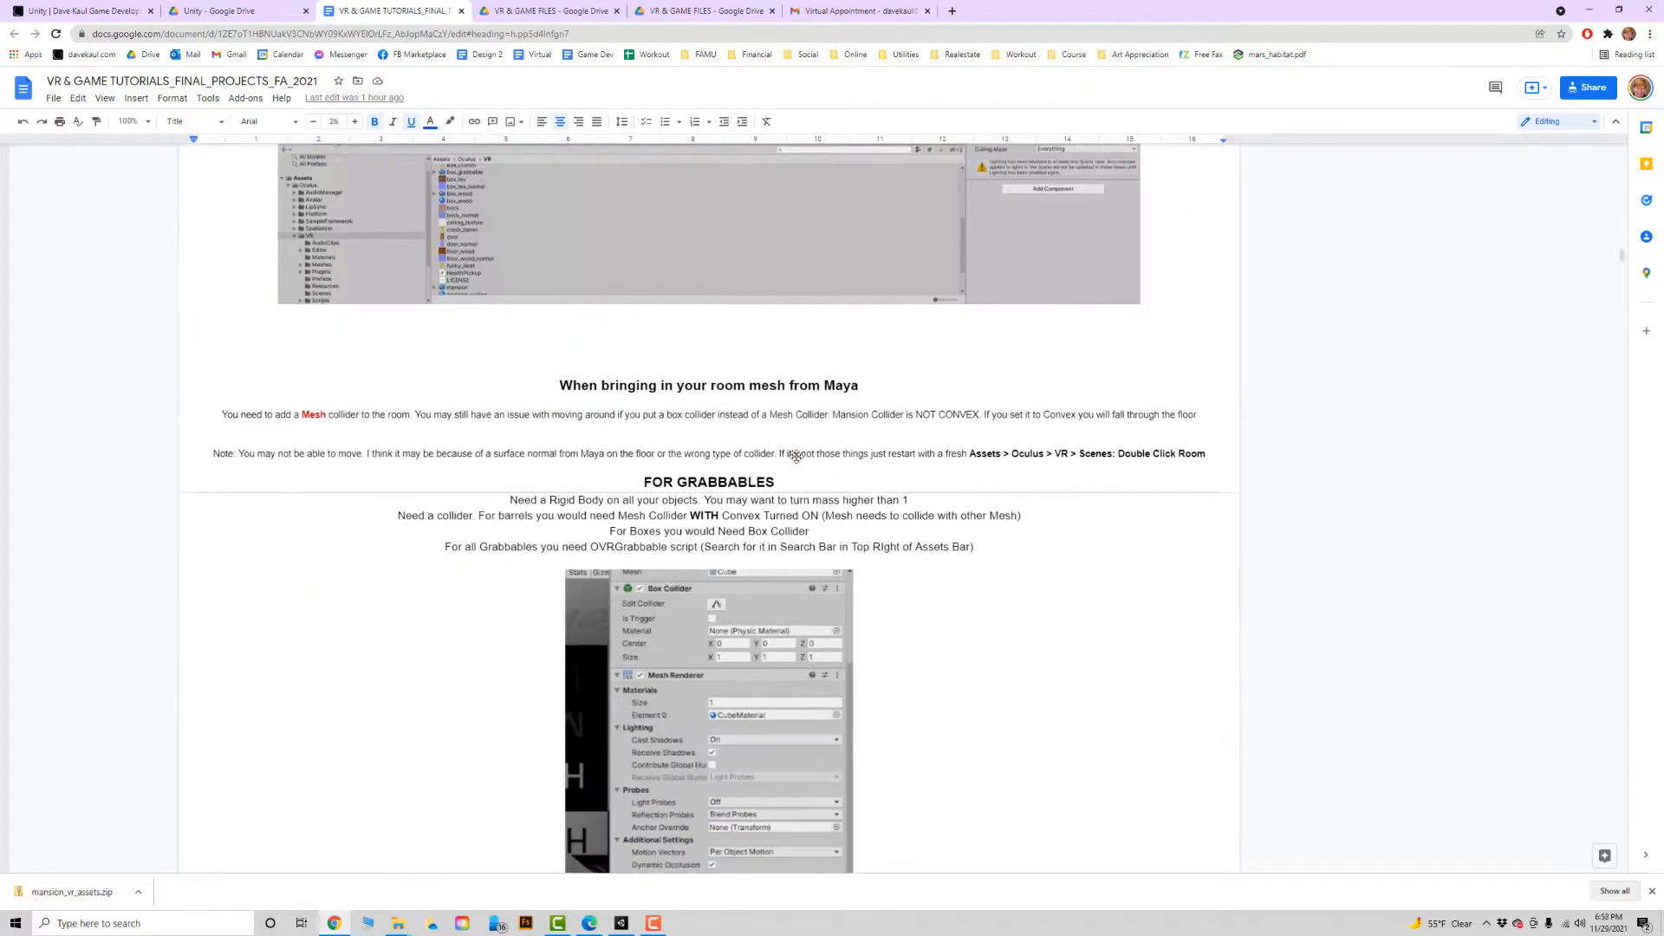
scroll(796, 456, "down", 4)
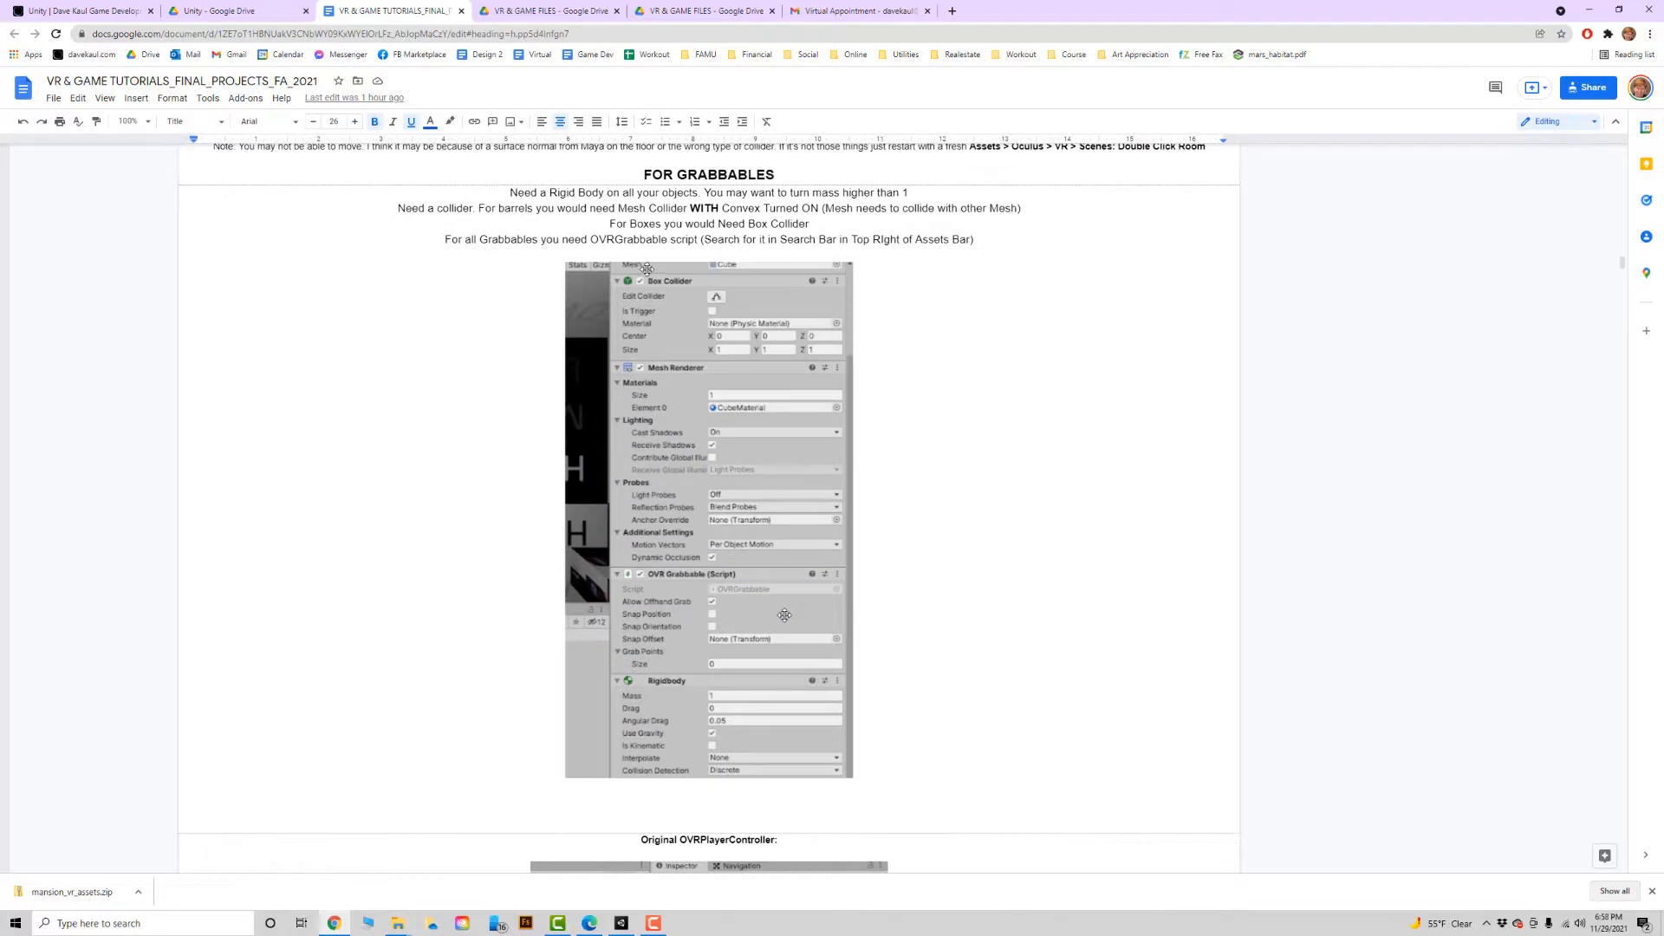
left_click_drag(671, 239, 598, 239)
left_click(885, 442)
scroll(893, 443, "down", 6)
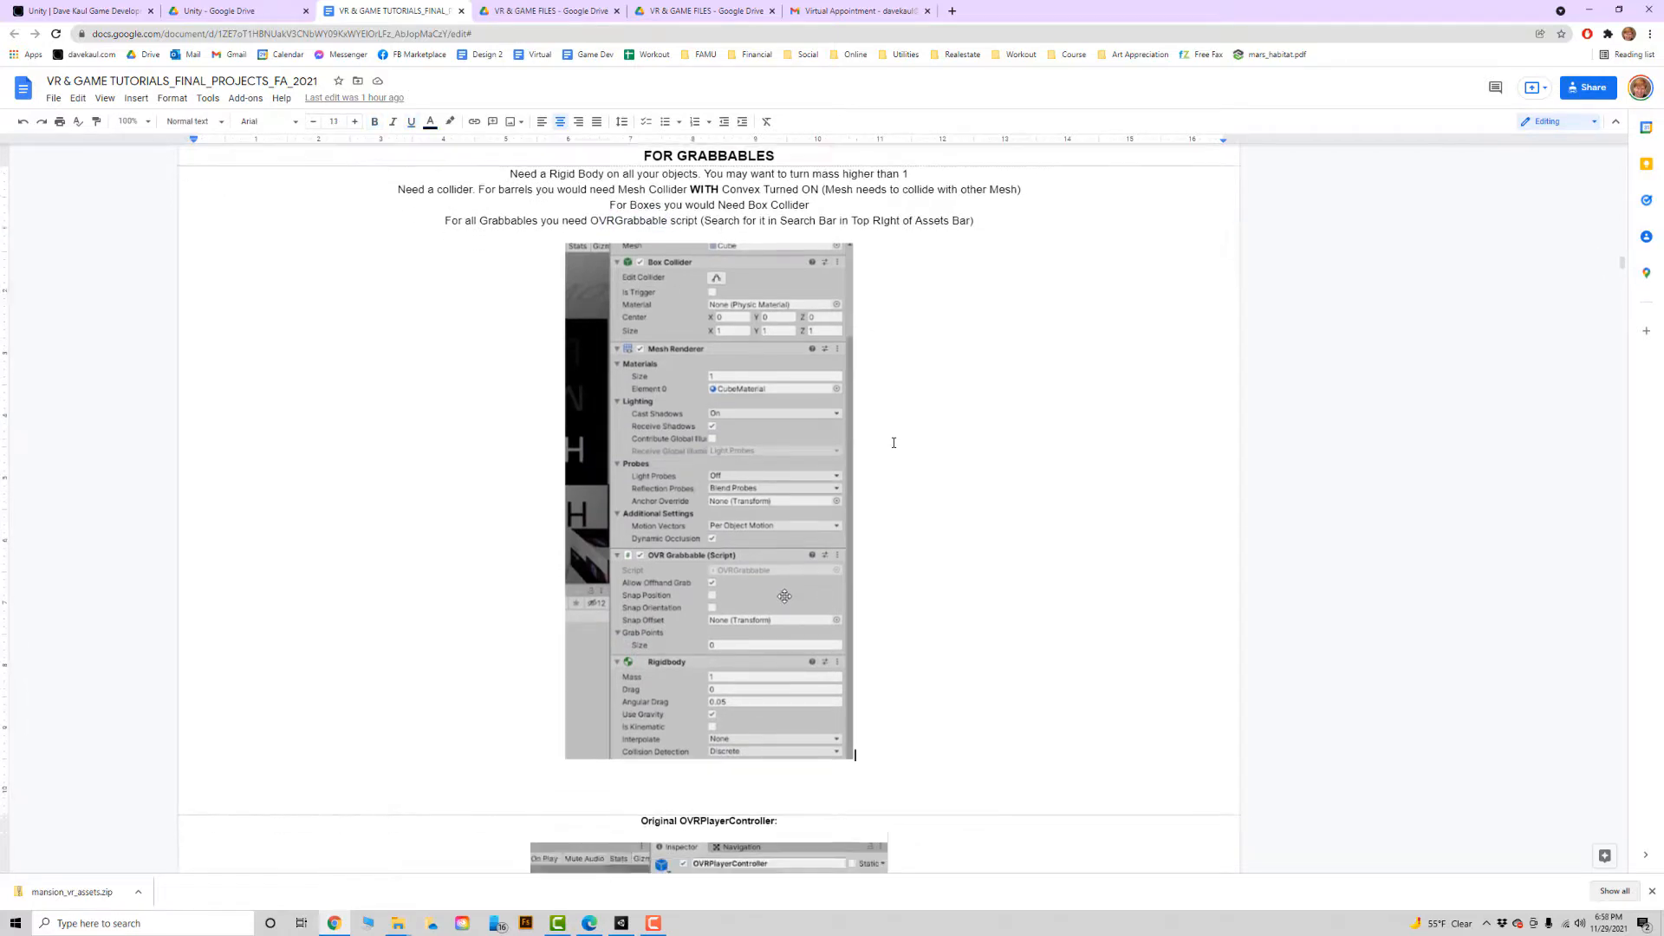
scroll(893, 443, "down", 18)
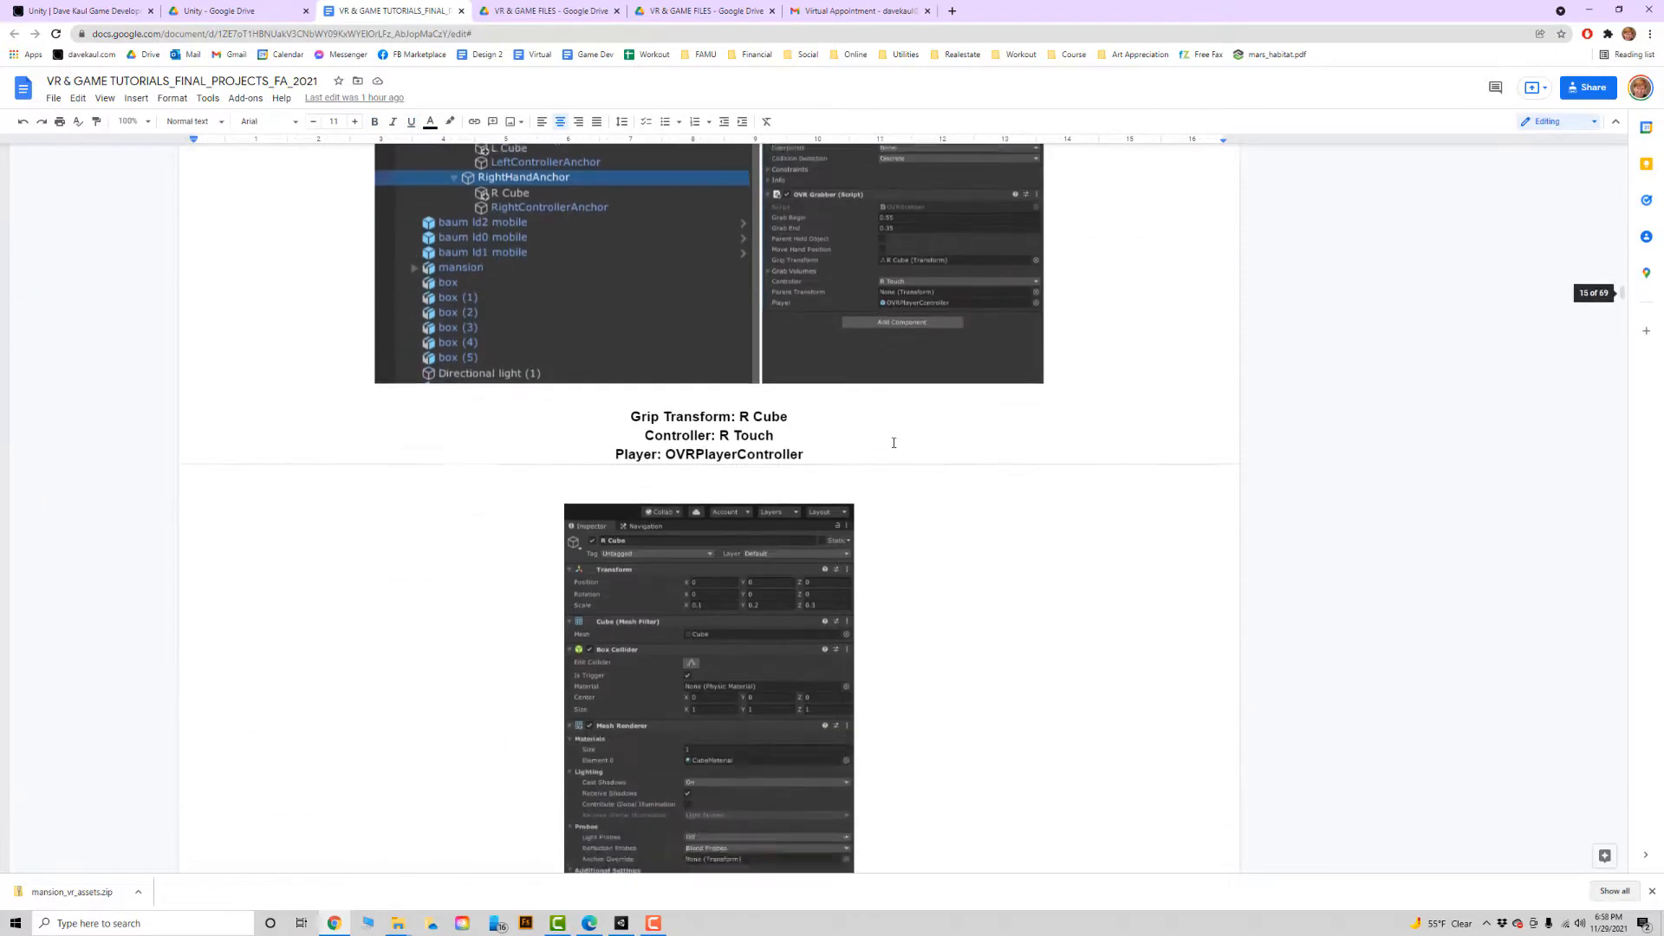
scroll(894, 443, "up", 15)
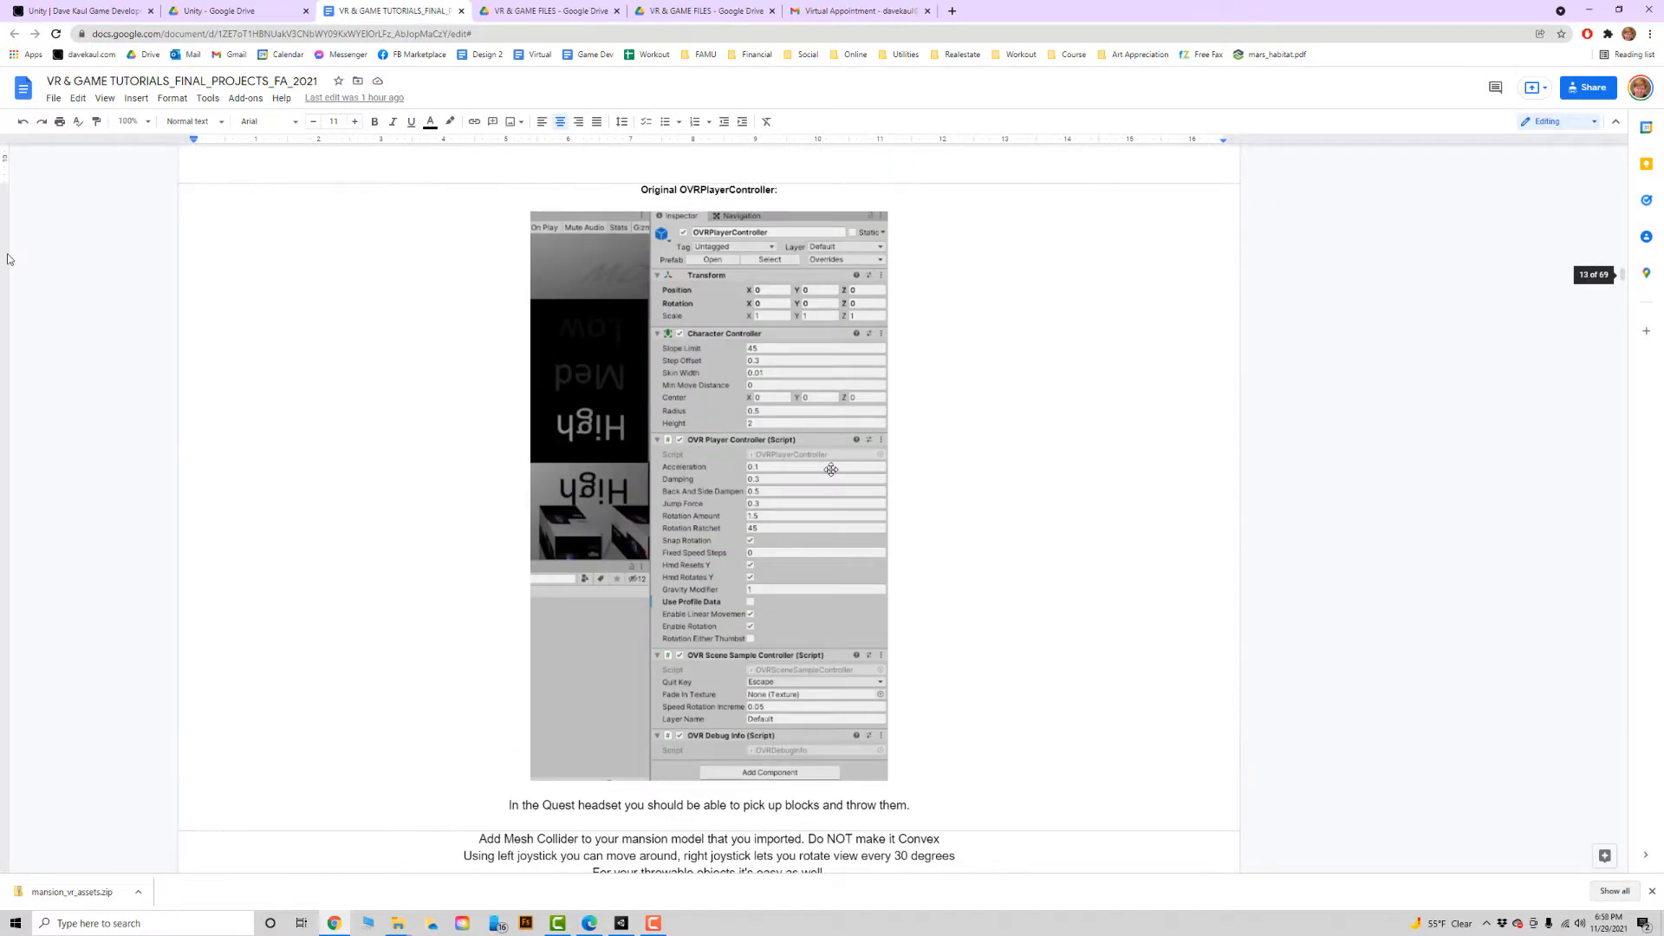